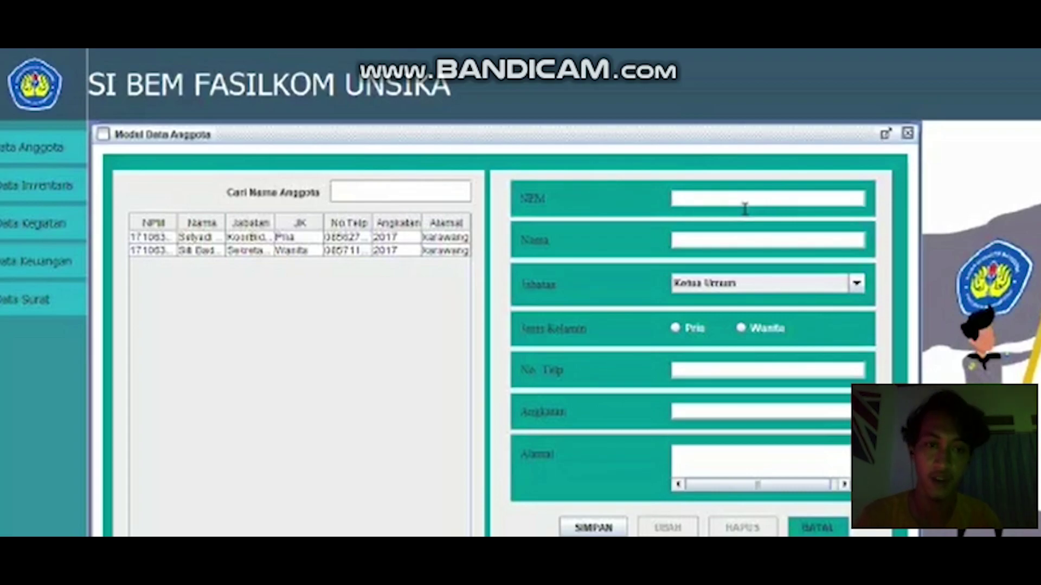
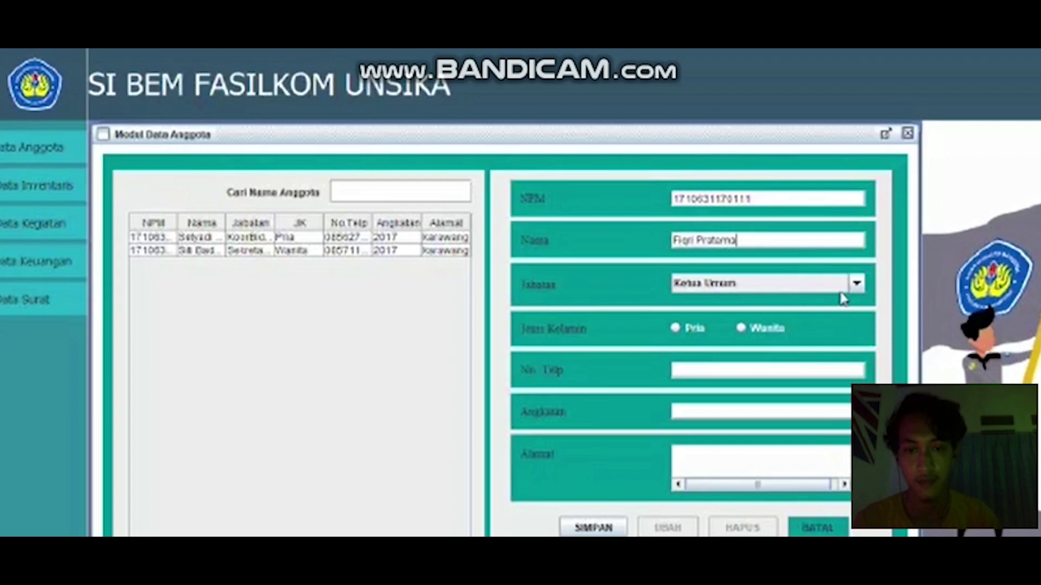
# Step: Enter the new member's NPM and full name, set position KoorBid Internal and gender Pria
pyautogui.click(859, 285)
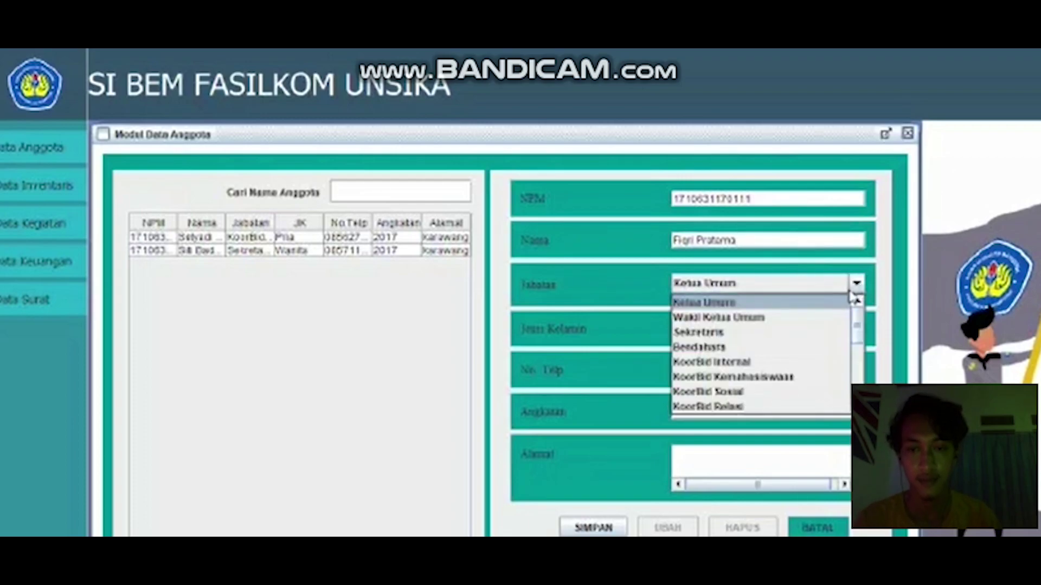
pyautogui.click(759, 363)
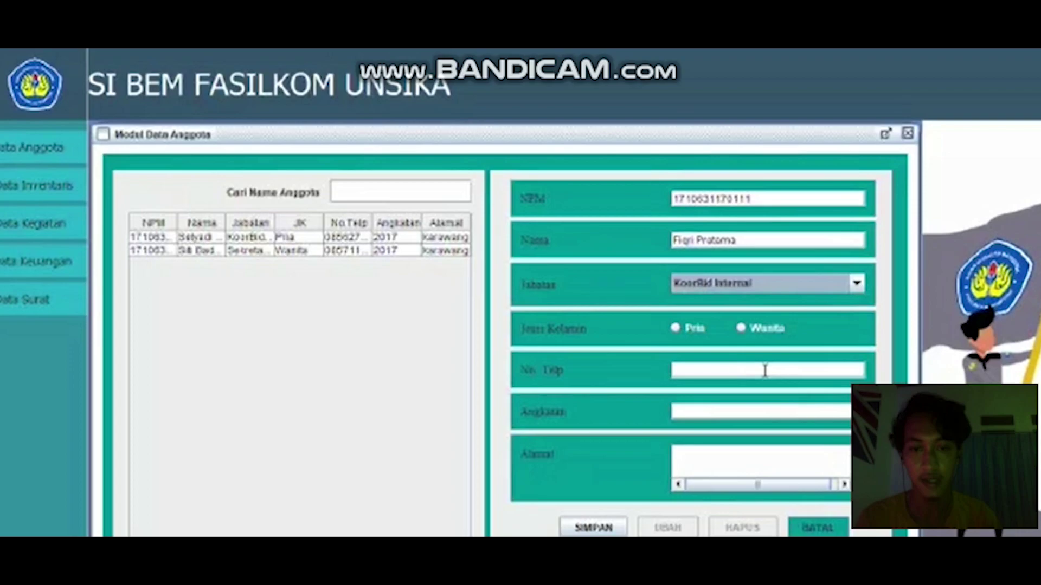
pyautogui.click(677, 330)
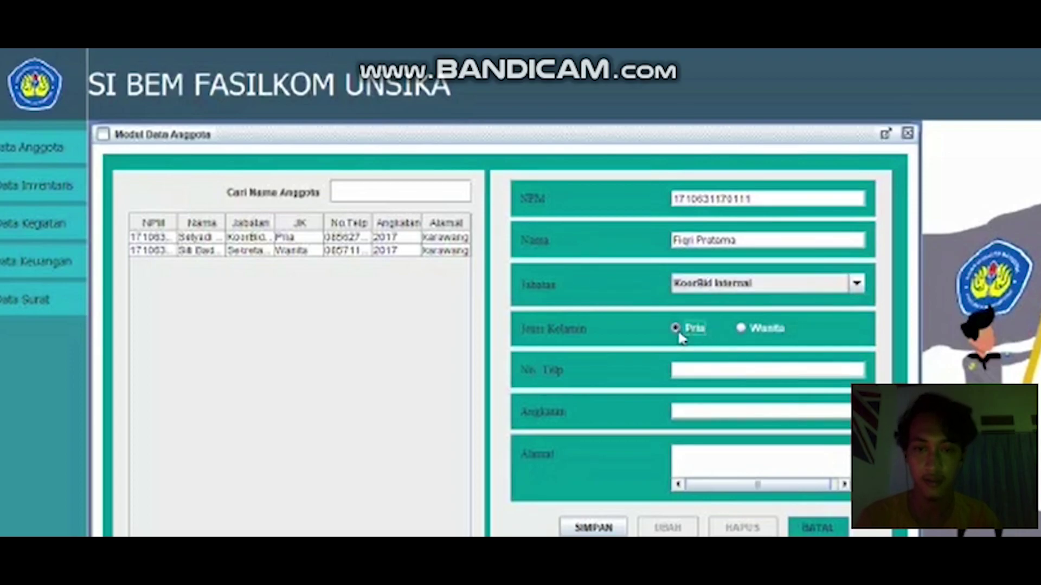
# Step: Fill in the member's phone number, batch 2017 and address Karawang, then save the record
pyautogui.click(726, 376)
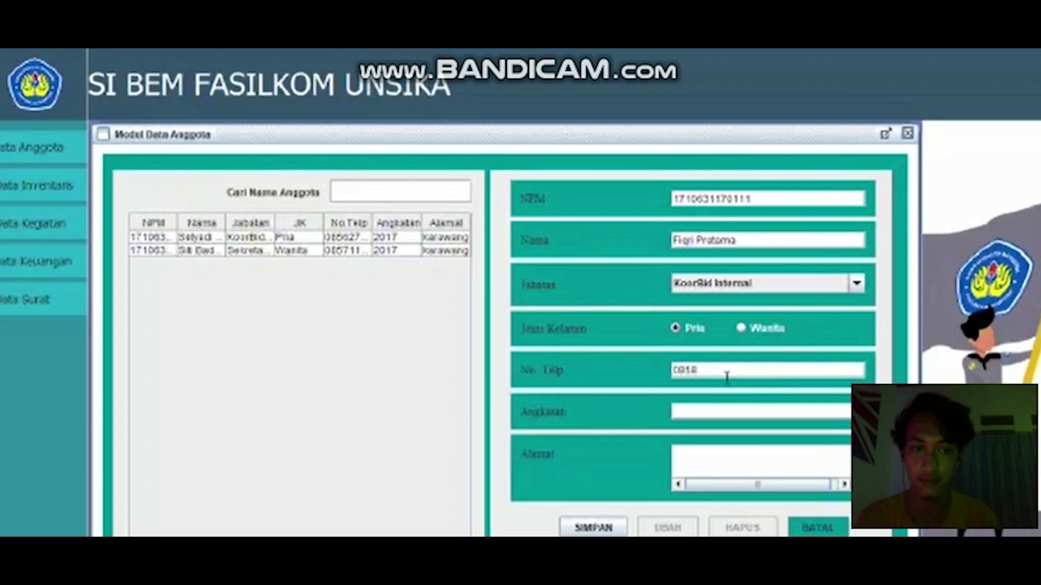
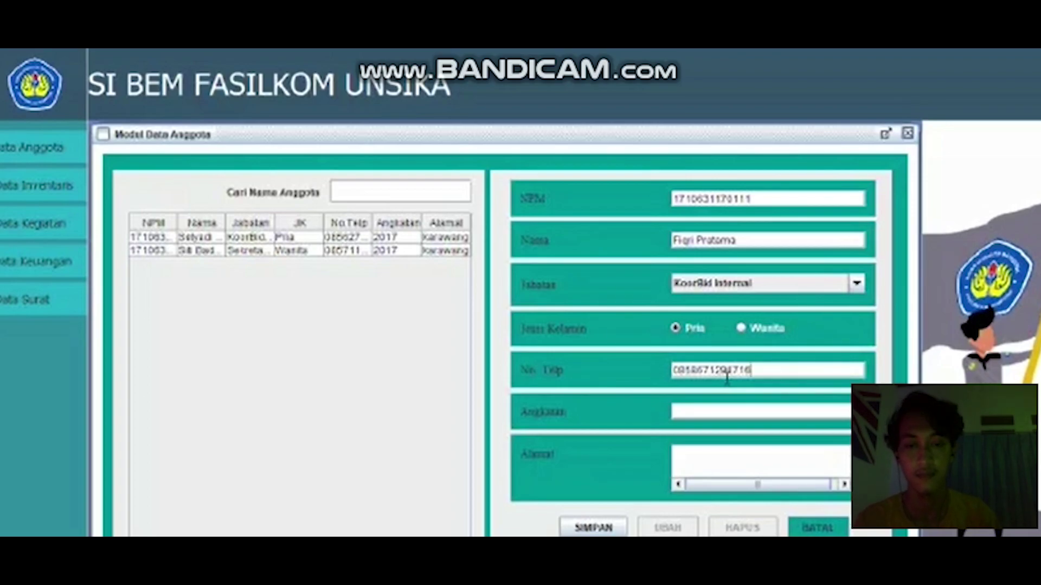
pyautogui.click(710, 418)
pyautogui.write('2017')
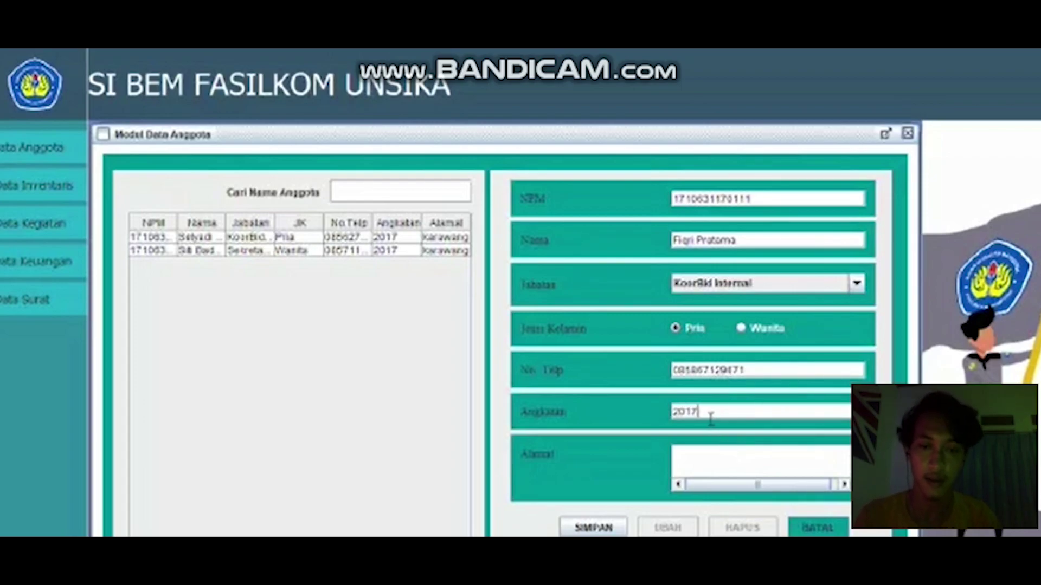
pyautogui.click(735, 470)
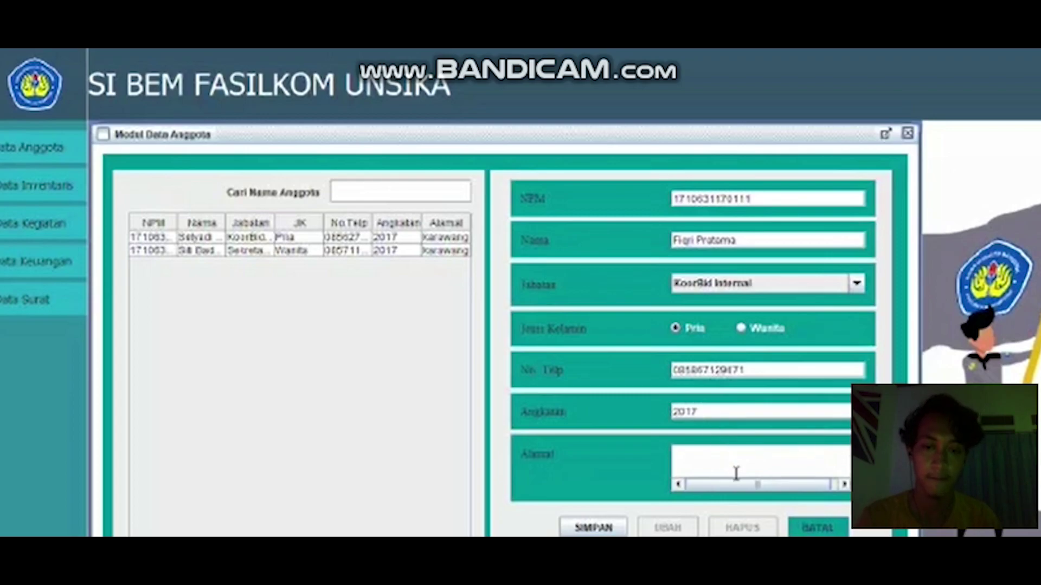
pyautogui.write('Karawang')
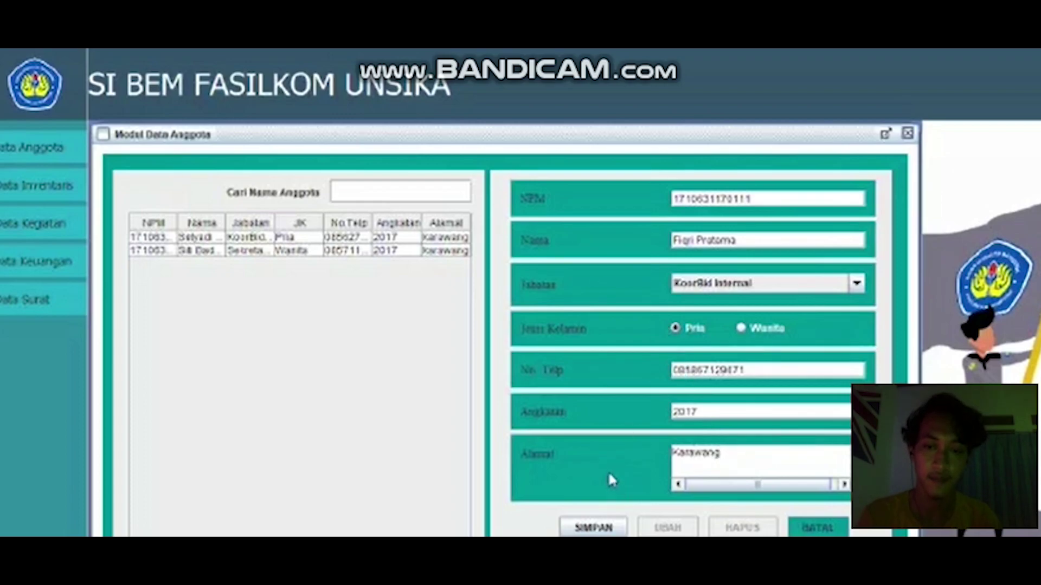
pyautogui.click(592, 529)
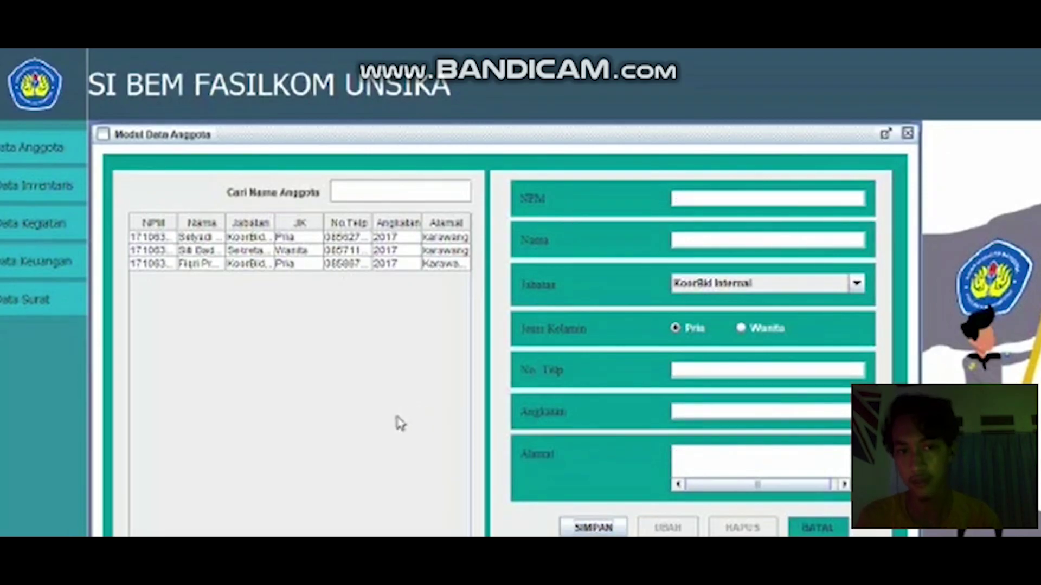
# Step: Switch the second member's Jabatan from Sekretaris to Bendahara and save the update
pyautogui.click(340, 253)
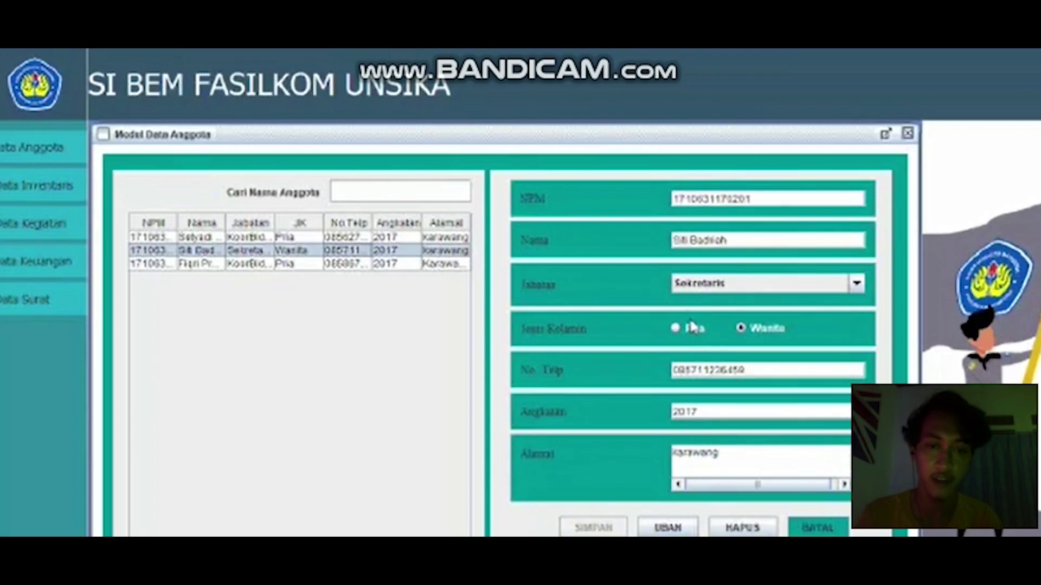
pyautogui.click(857, 283)
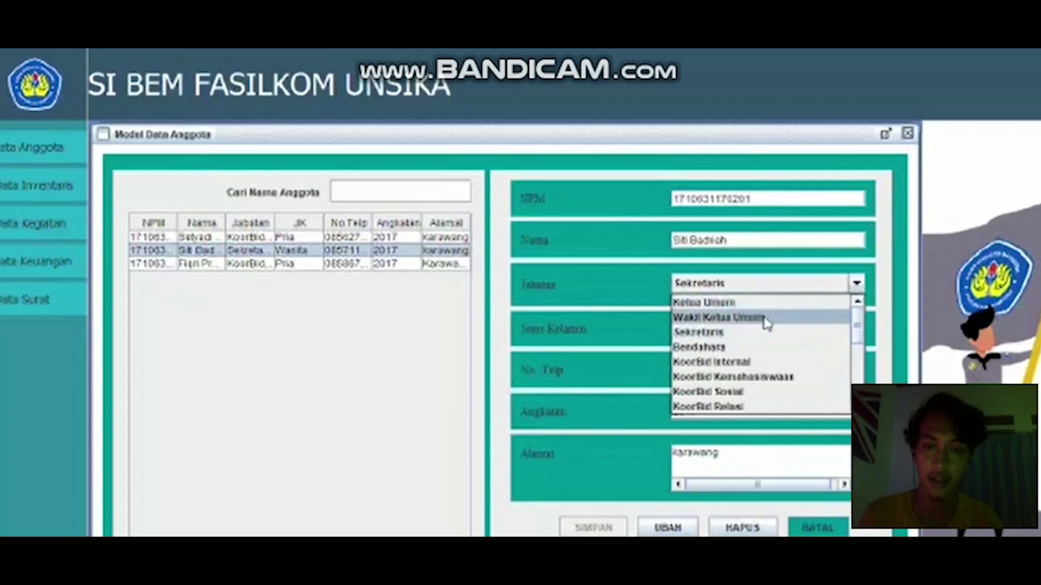
pyautogui.click(752, 348)
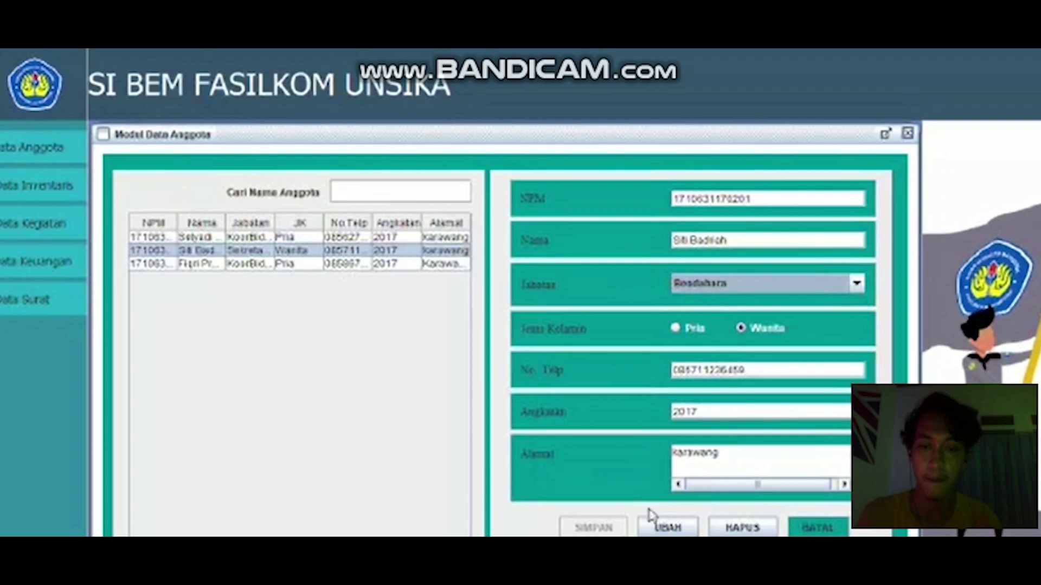
pyautogui.click(658, 528)
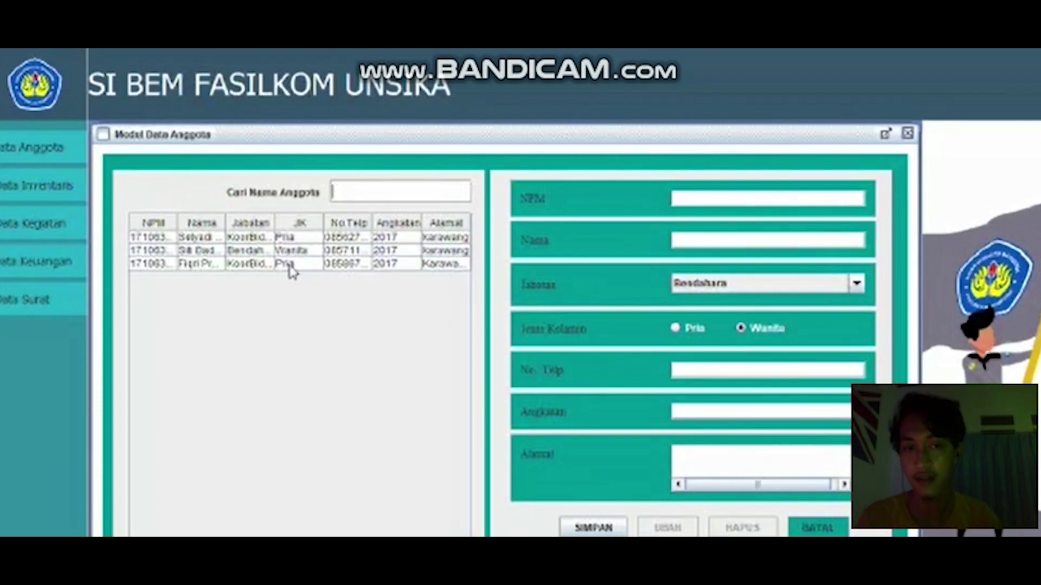
pyautogui.click(291, 265)
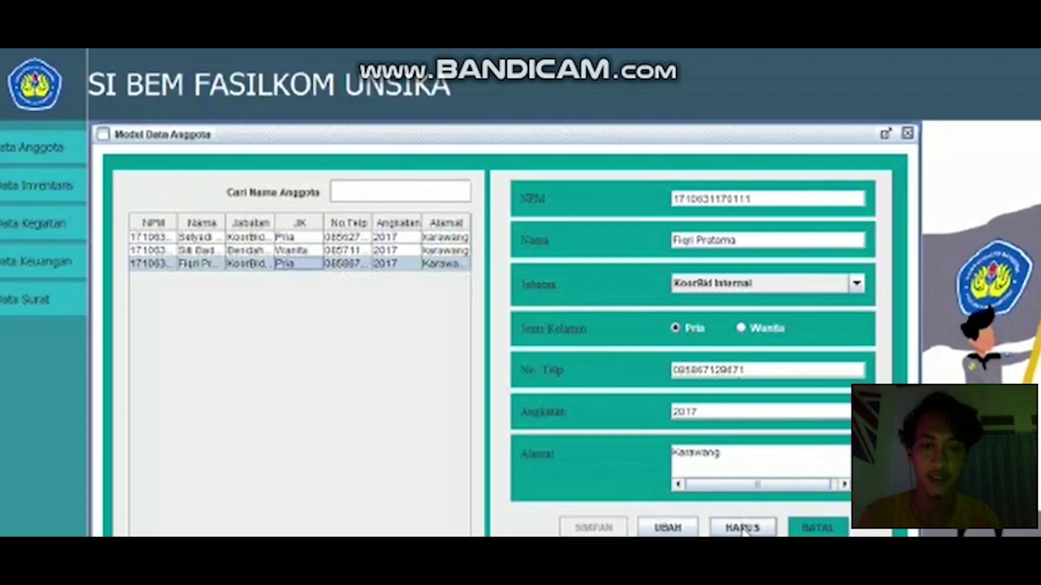
# Step: Delete the KoorBid Internal member, then clear the entry form with BATAL
pyautogui.click(743, 528)
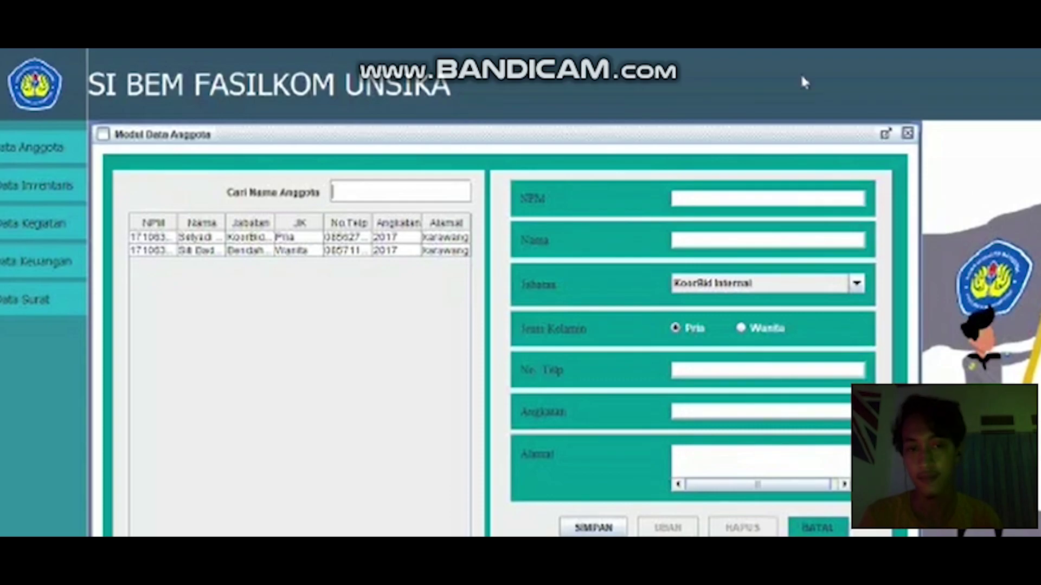
pyautogui.click(256, 251)
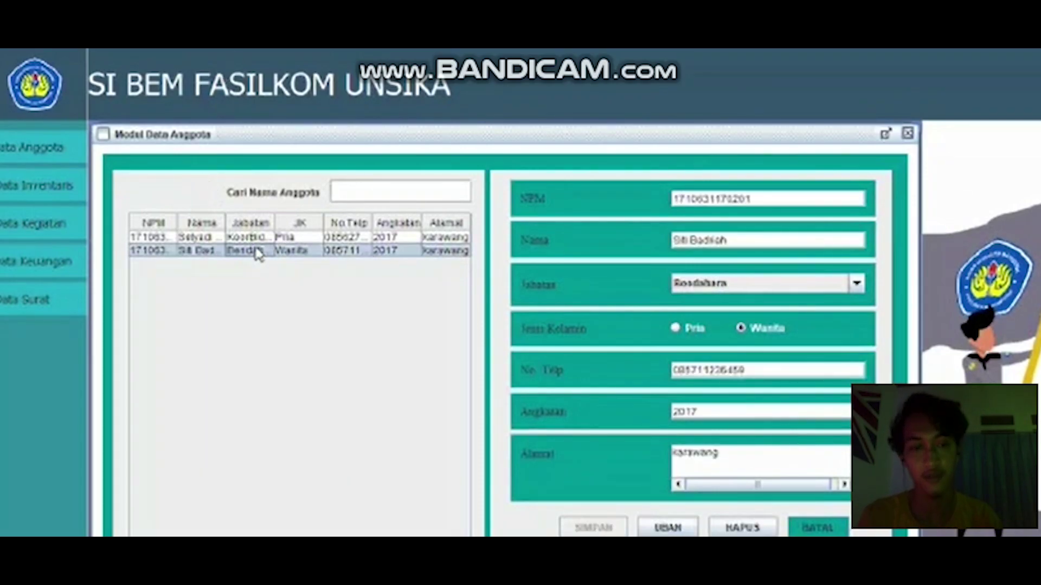
pyautogui.click(815, 525)
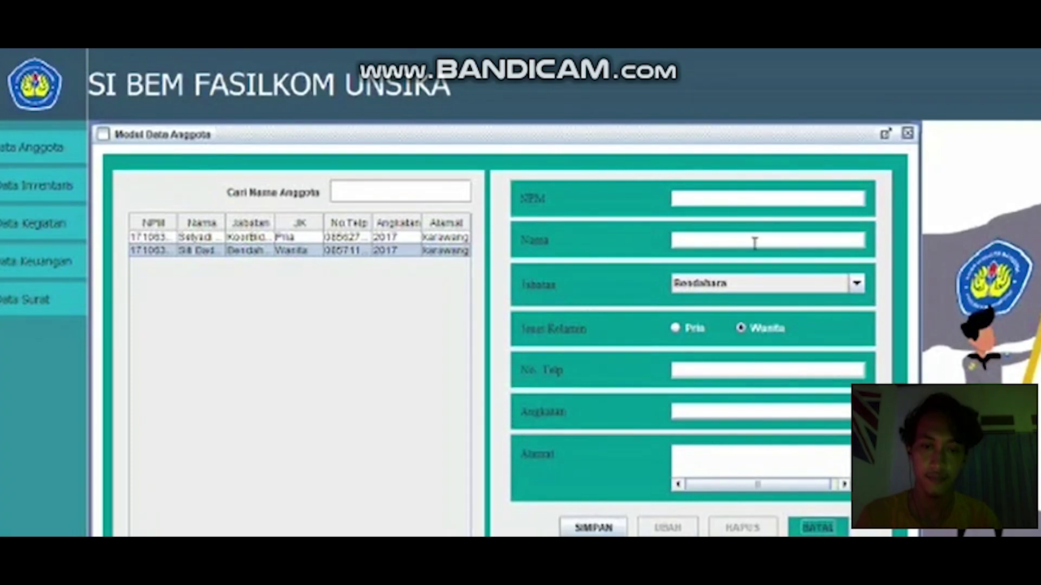
# Step: Go from Data Inventaris to Data Anggota and focus the Cari Nama Anggota search box
pyautogui.click(73, 184)
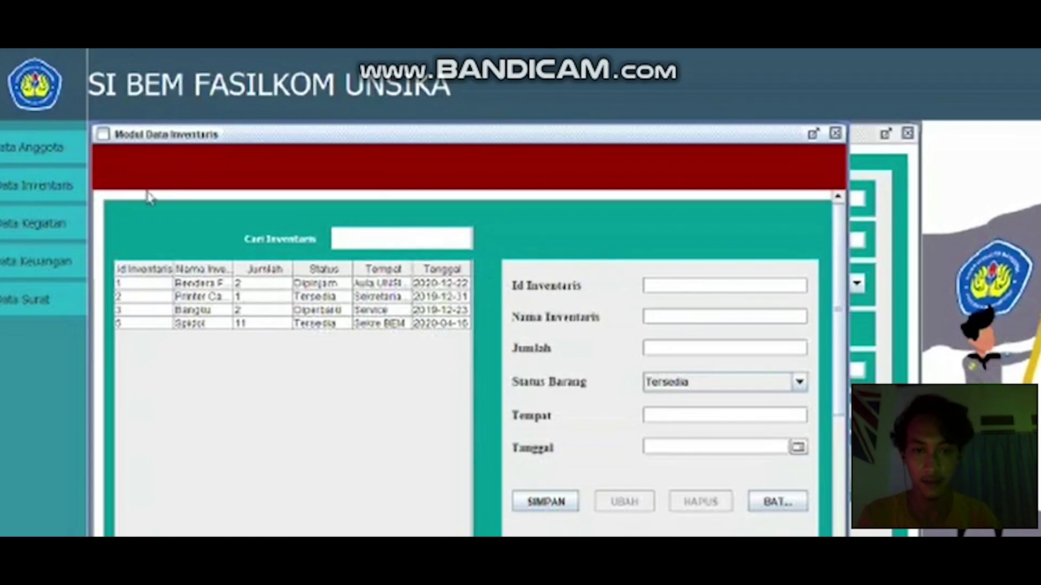
pyautogui.click(69, 148)
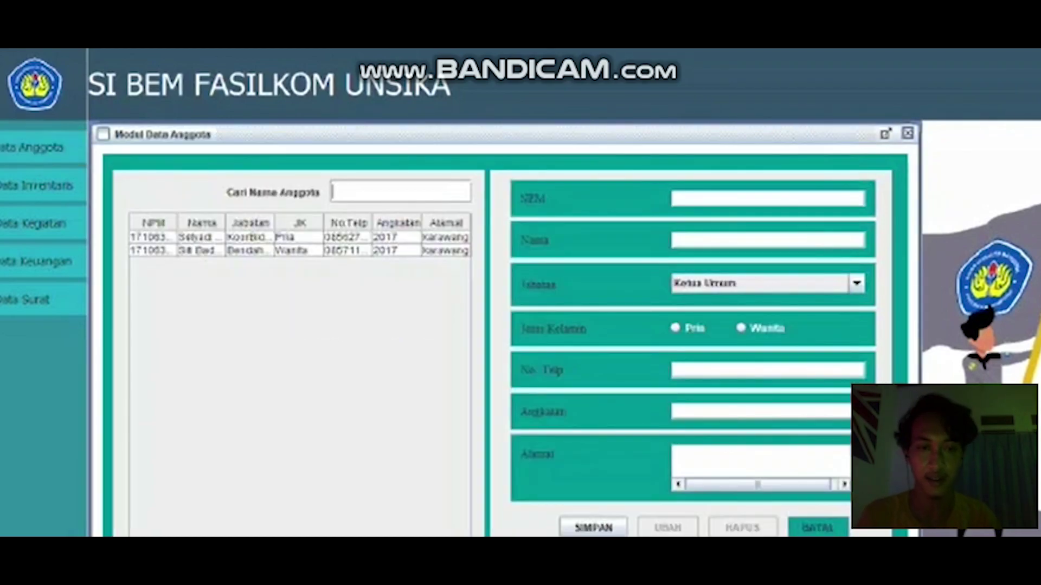
pyautogui.click(389, 192)
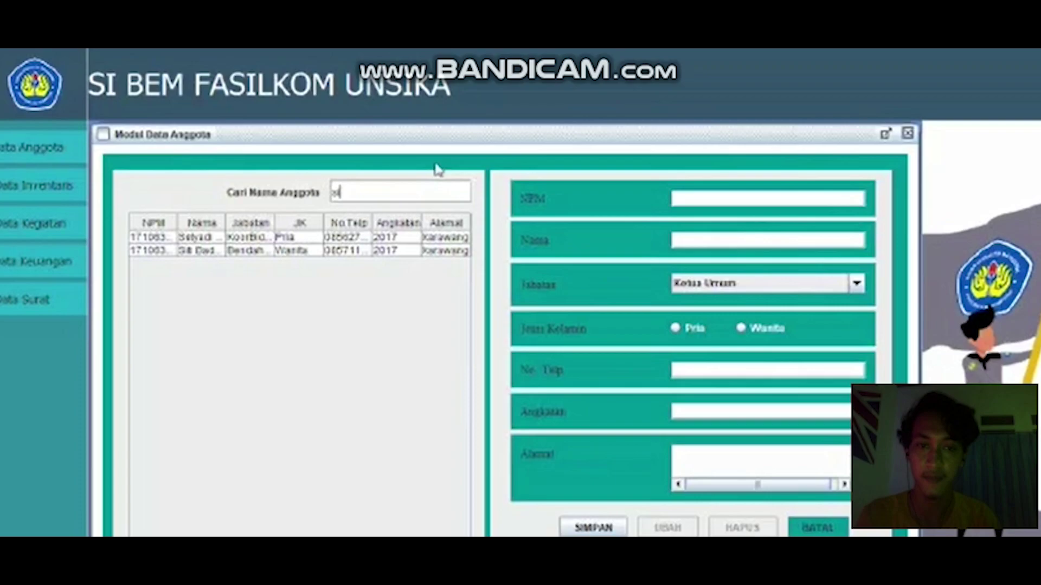
# Step: Filter the member list by name, then revise the search text to 'et'
pyautogui.press('Return')
pyautogui.press('BackSpace')
pyautogui.write('et')
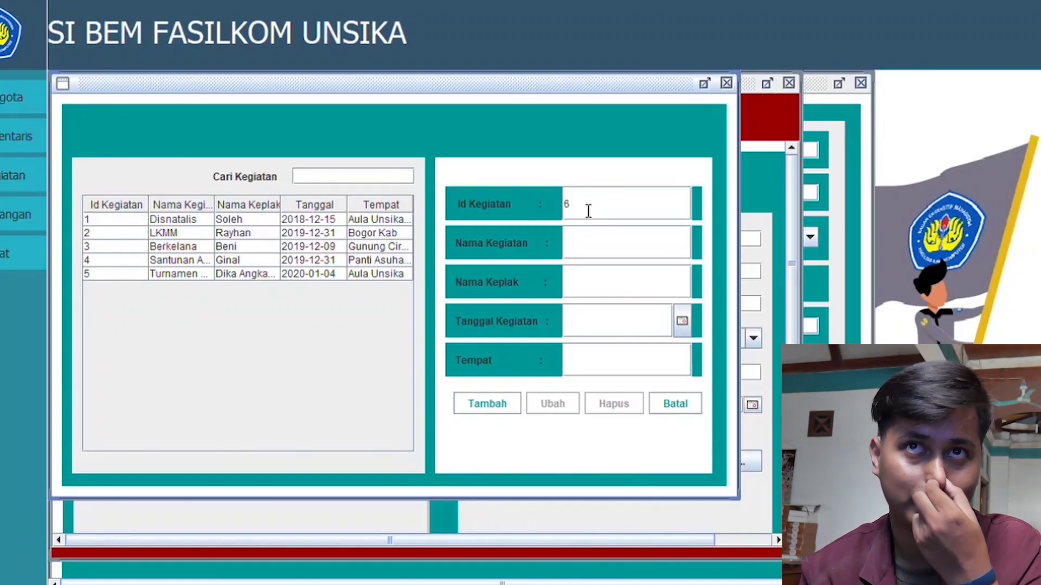
# Step: Name the new activity 'Disnatalis Fasilkom', correcting the miscapitalised first attempt
pyautogui.click(609, 256)
pyautogui.write('dISN')
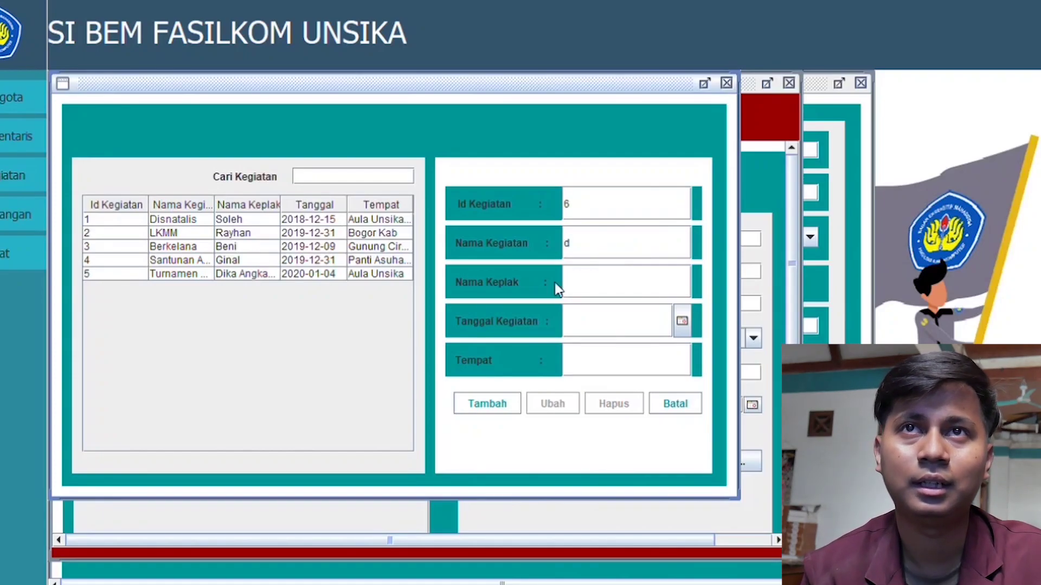
pyautogui.write('TALIS')
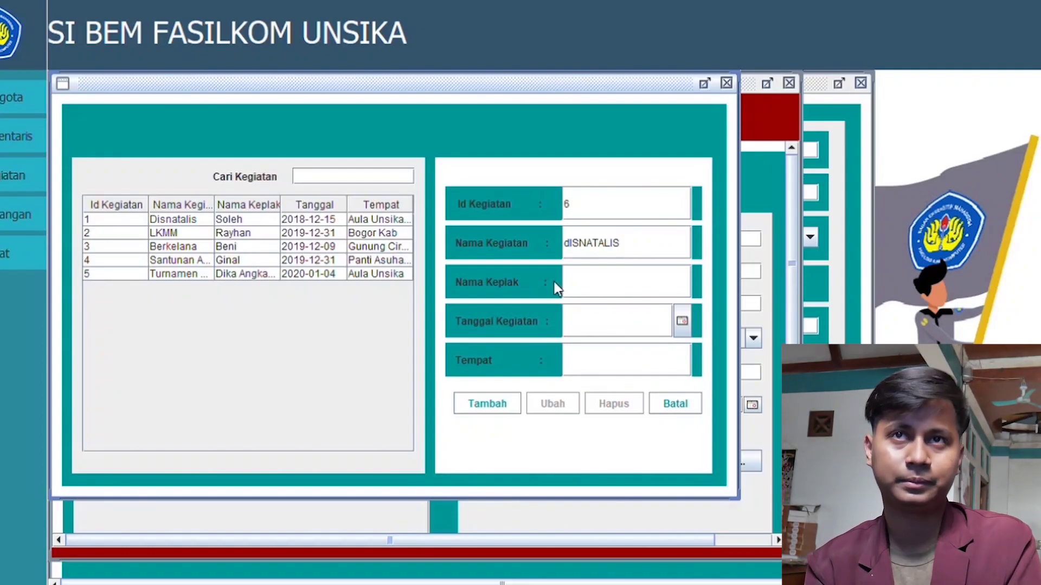
pyautogui.press('BackSpace')
pyautogui.press('BackSpace')
pyautogui.press('BackSpace')
pyautogui.press('BackSpace')
pyautogui.press('BackSpace')
pyautogui.press('BackSpace')
pyautogui.press('BackSpace')
pyautogui.press('BackSpace')
pyautogui.press('BackSpace')
pyautogui.press('BackSpace')
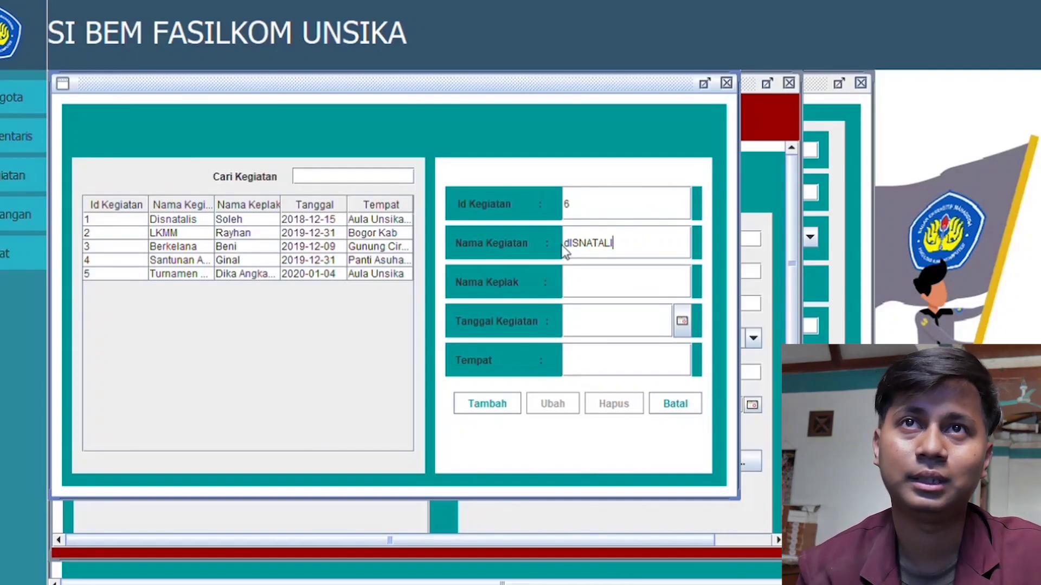
pyautogui.write('Di')
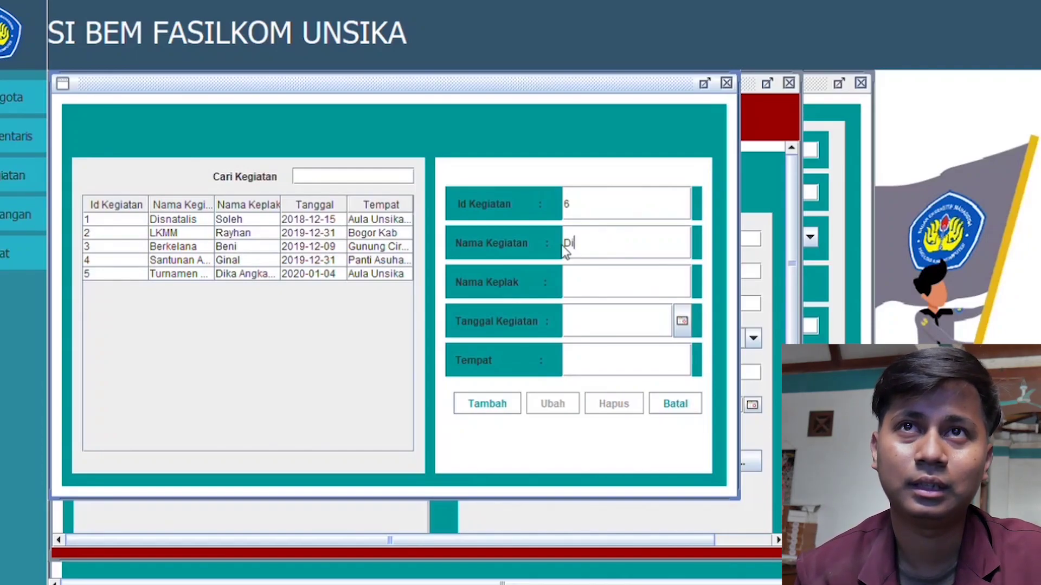
pyautogui.write('snatali')
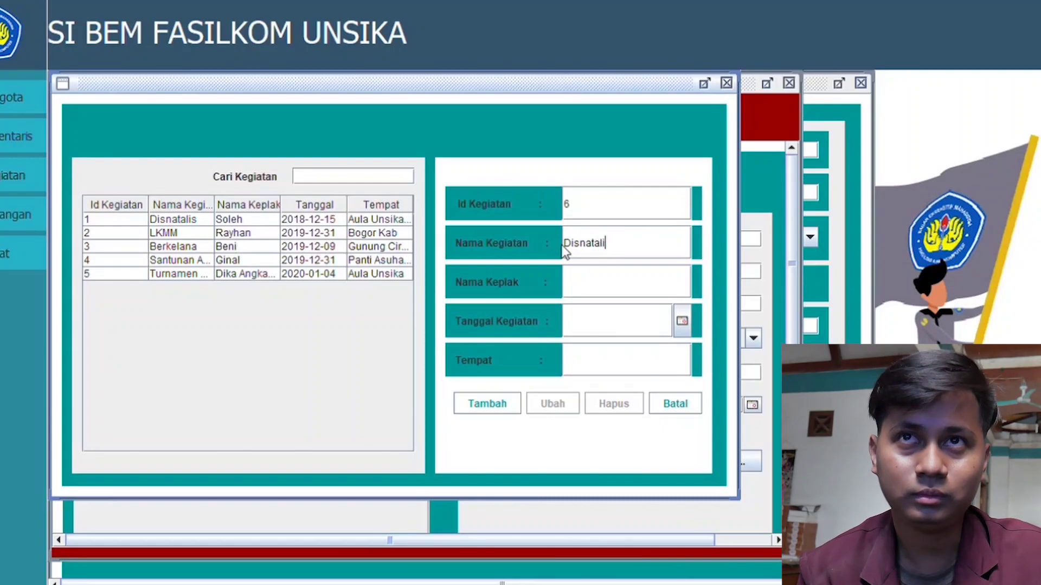
pyautogui.write('s Fasilkom')
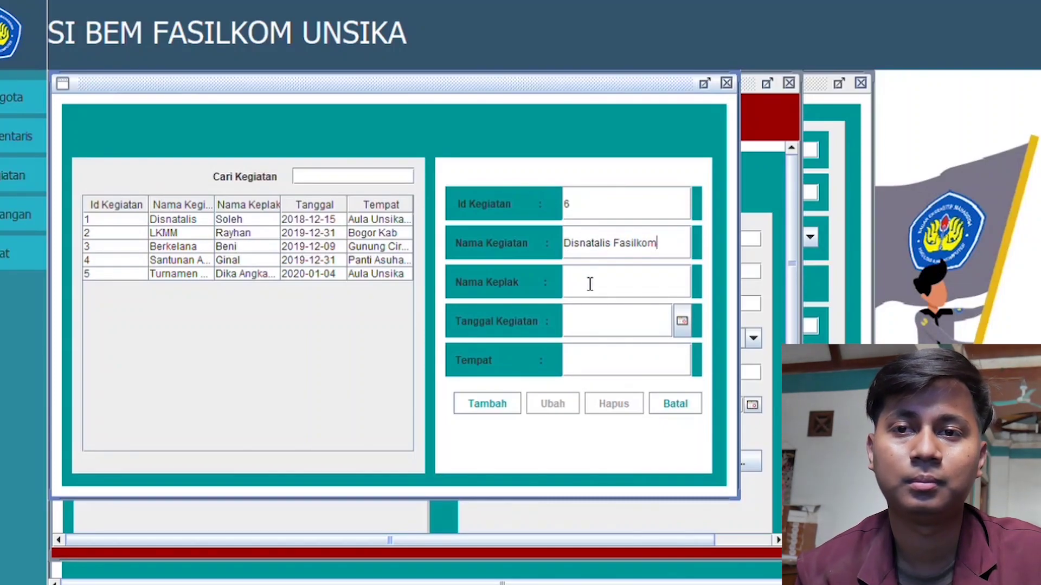
pyautogui.click(590, 284)
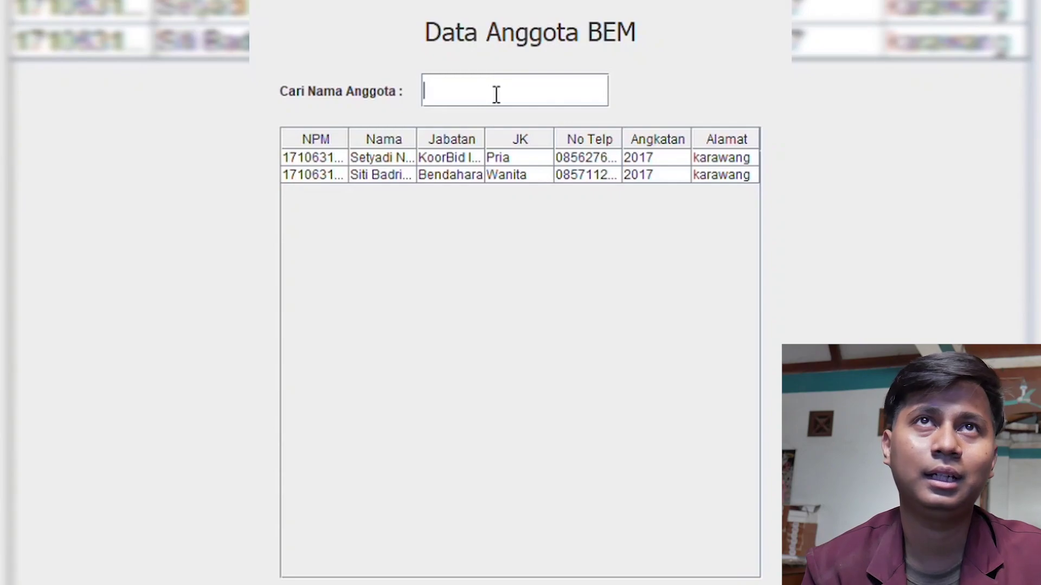
# Step: Search members by name and pick the matching member as person in charge
pyautogui.write('si')
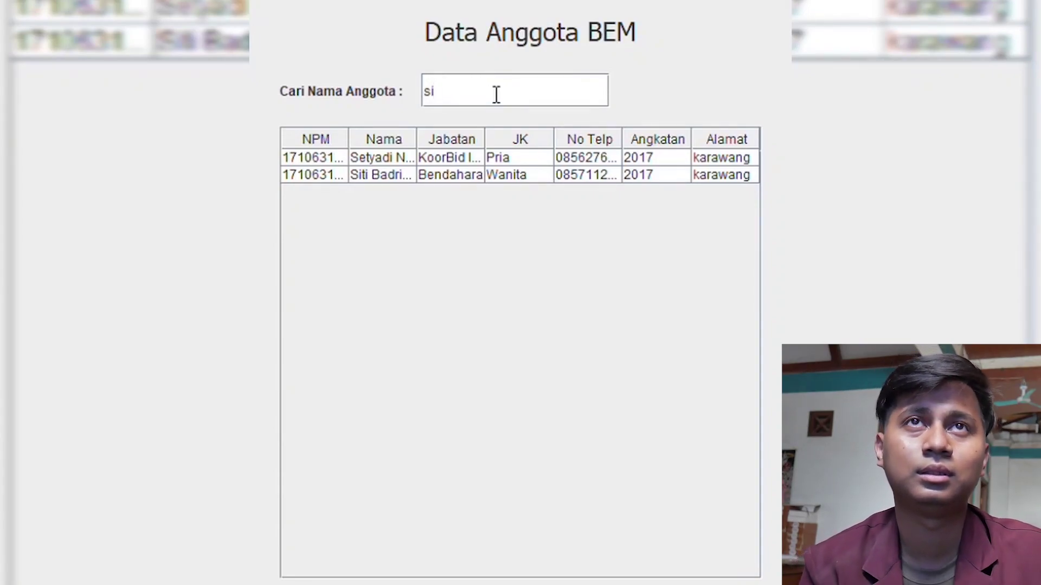
pyautogui.write('ti')
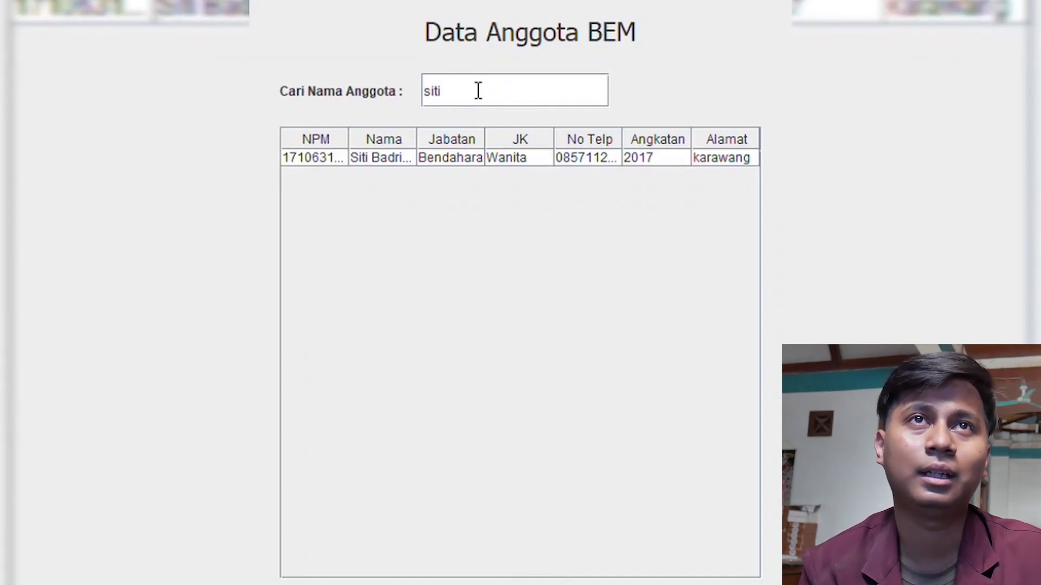
pyautogui.click(385, 158)
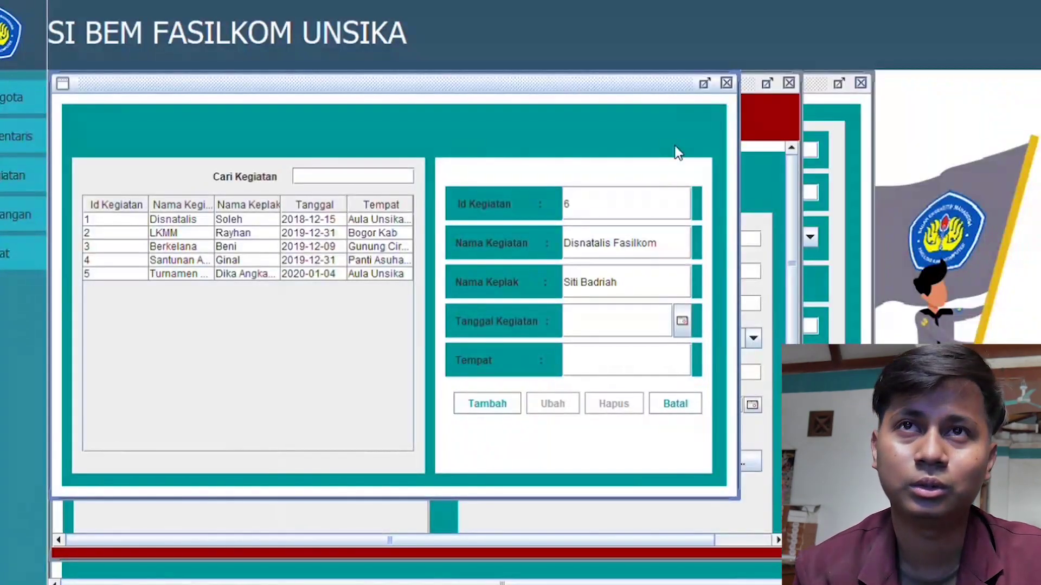
# Step: Date the activity 15 May 2020 and add Disnatalis Fasilkom as activity 6
pyautogui.click(682, 321)
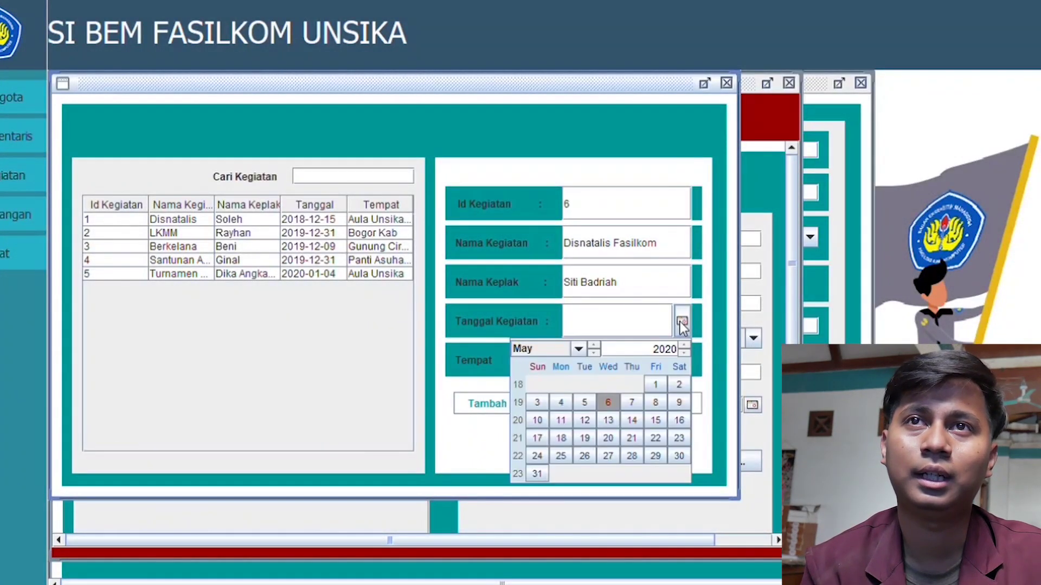
pyautogui.click(656, 420)
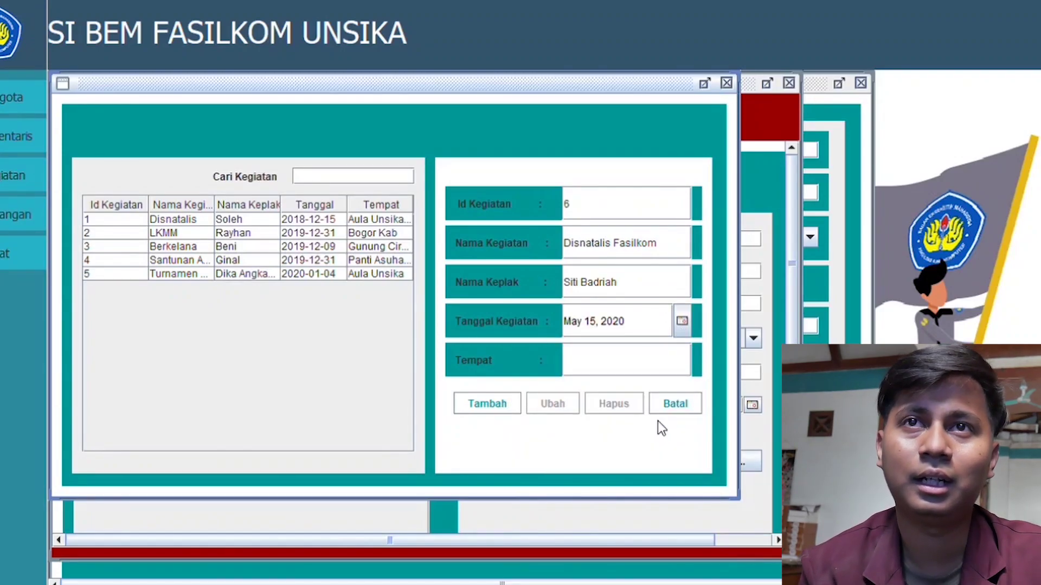
pyautogui.click(509, 407)
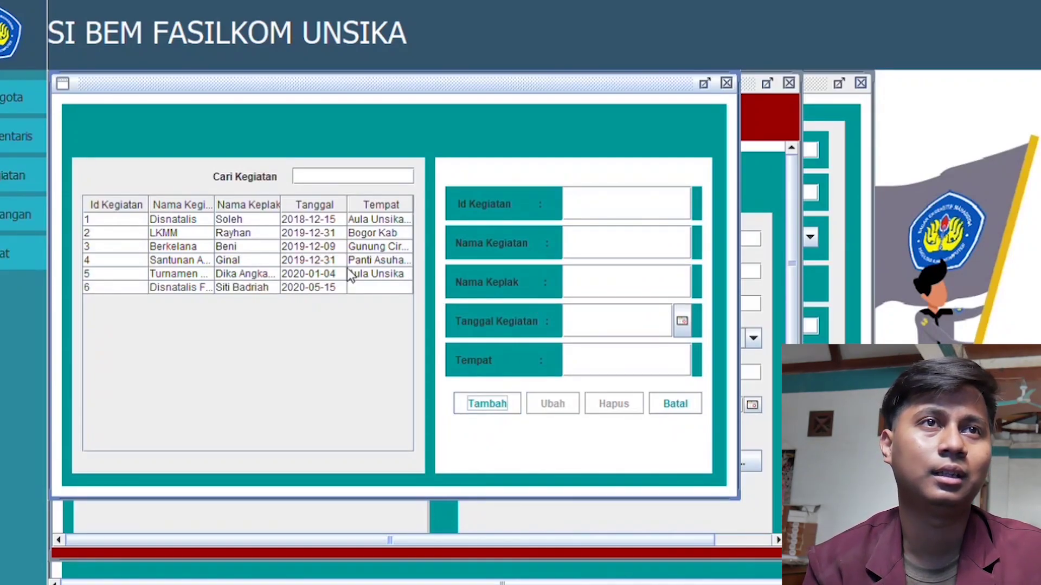
pyautogui.click(232, 289)
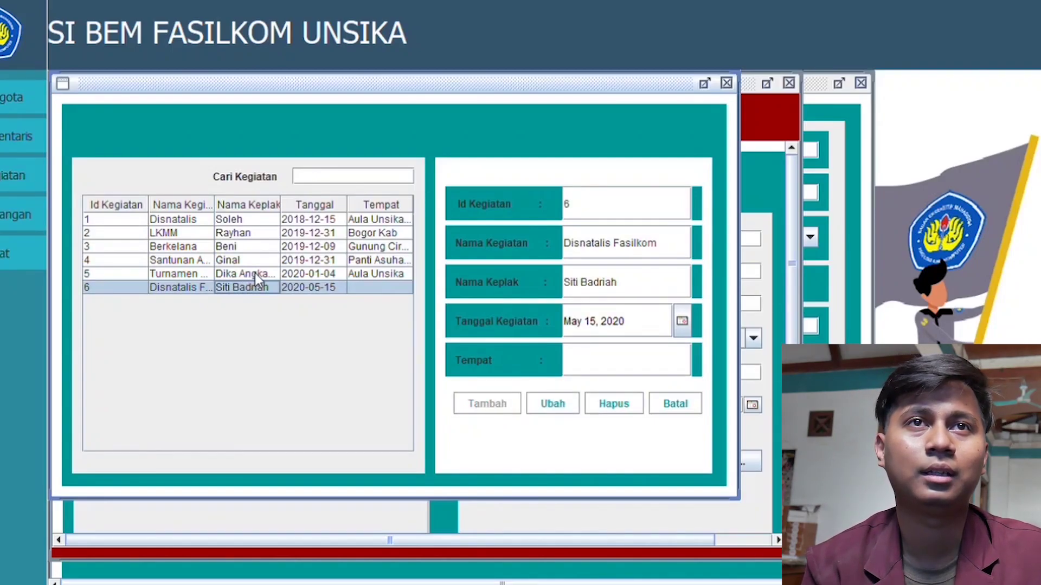
# Step: Set activity 6's Tempat to 'Aula Unsika' and save the change
pyautogui.click(587, 361)
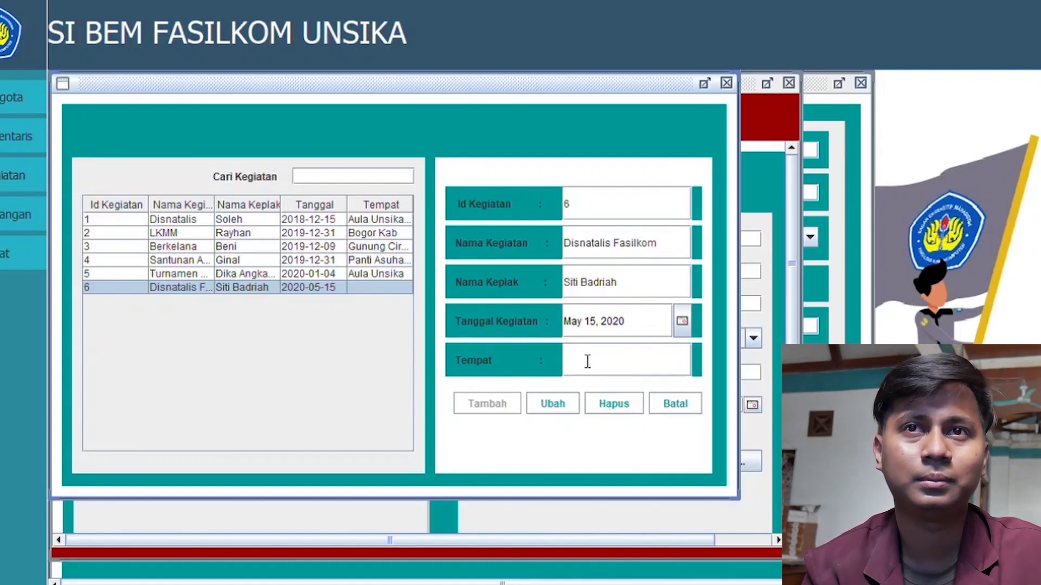
pyautogui.write('a')
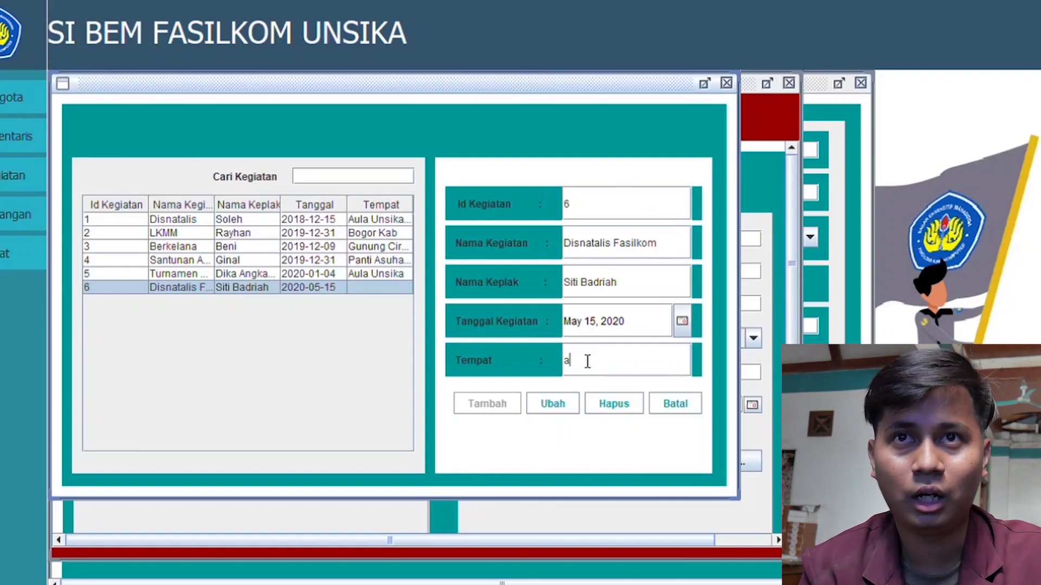
pyautogui.press('BackSpace')
pyautogui.write('Aula')
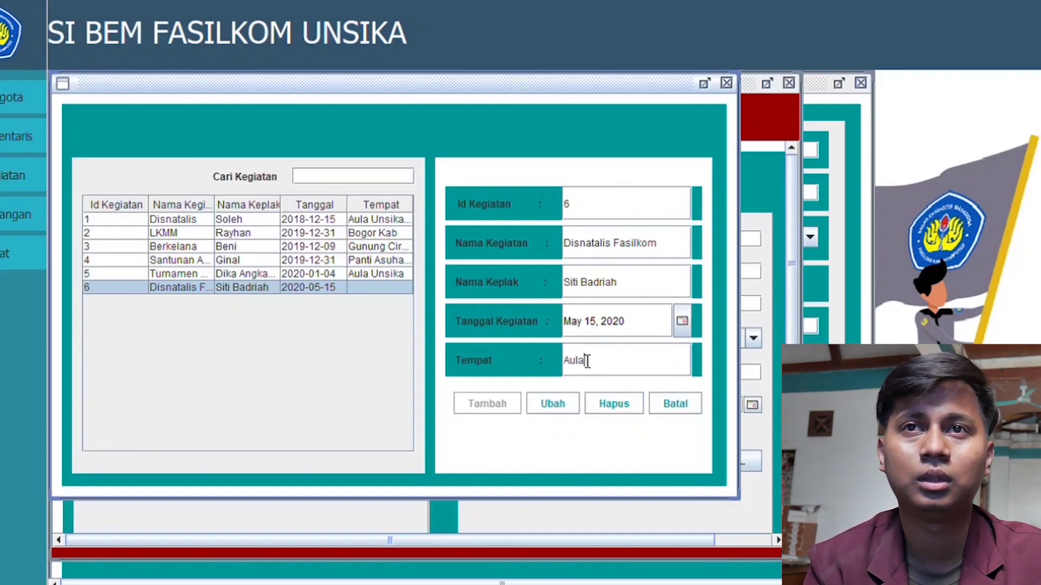
pyautogui.write(' Unsika')
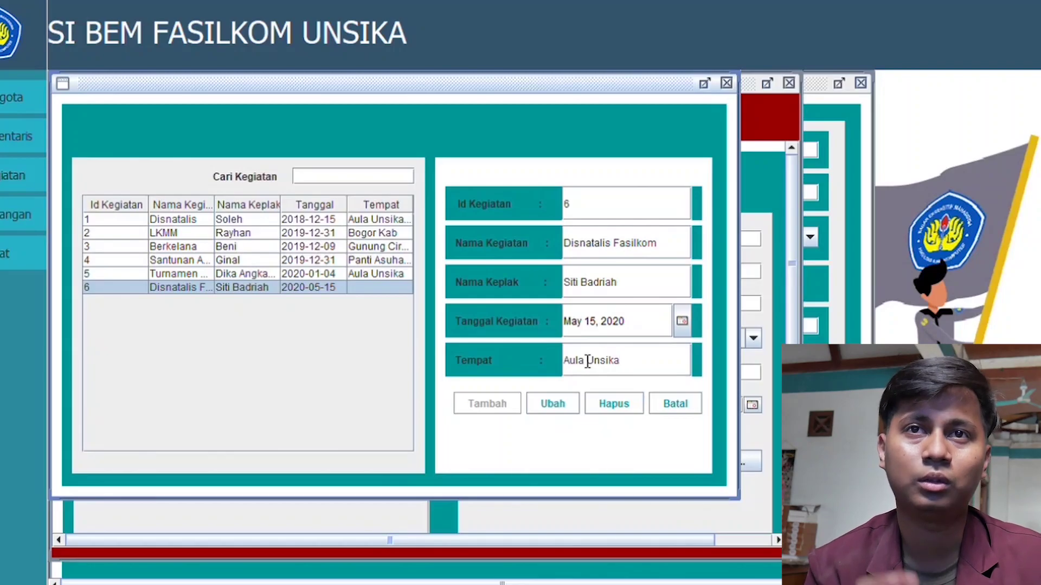
pyautogui.click(561, 404)
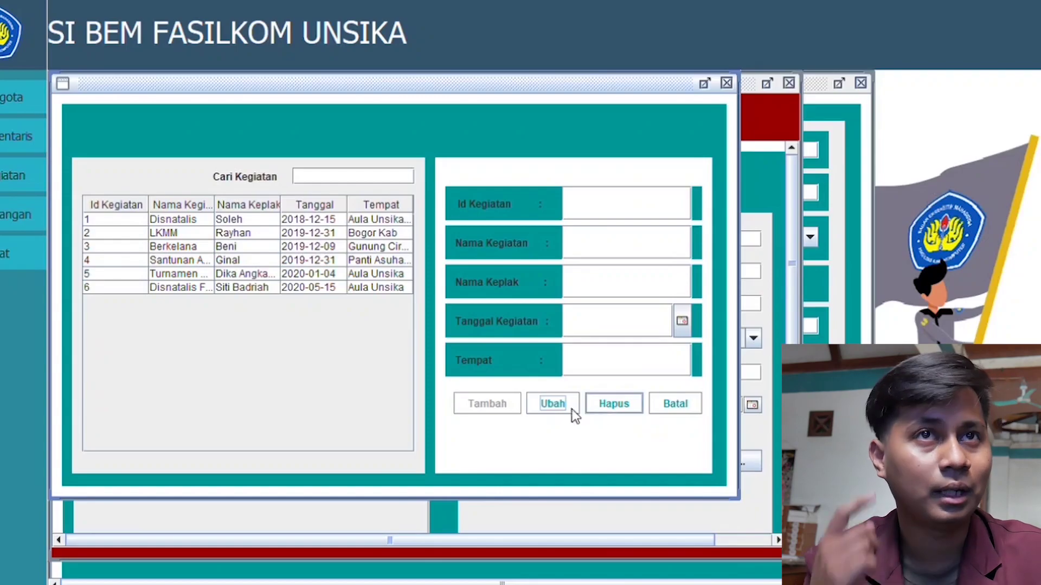
pyautogui.click(278, 285)
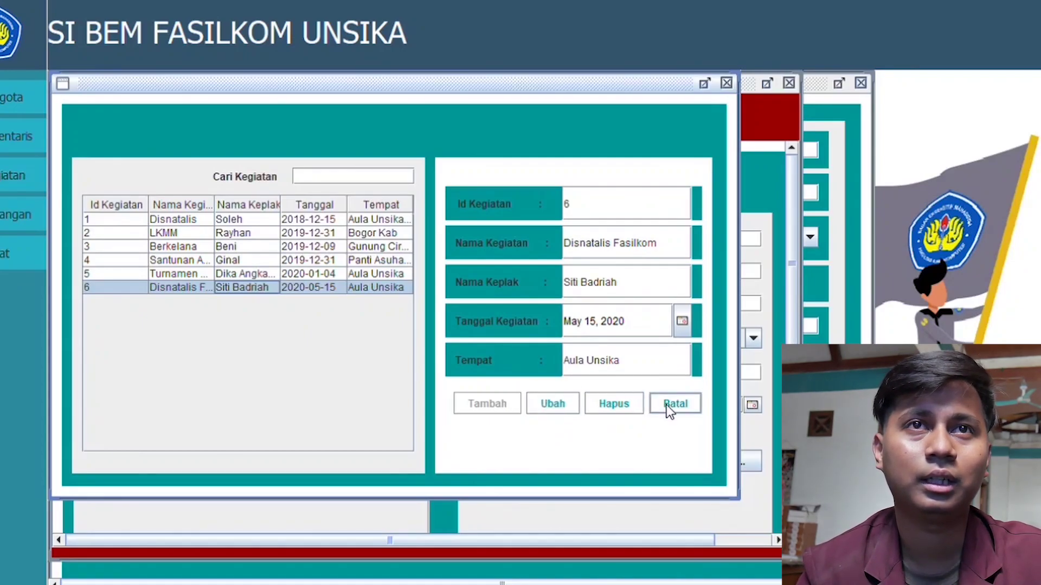
# Step: Delete activity 6 and focus the Cari Kegiatan search field
pyautogui.click(638, 407)
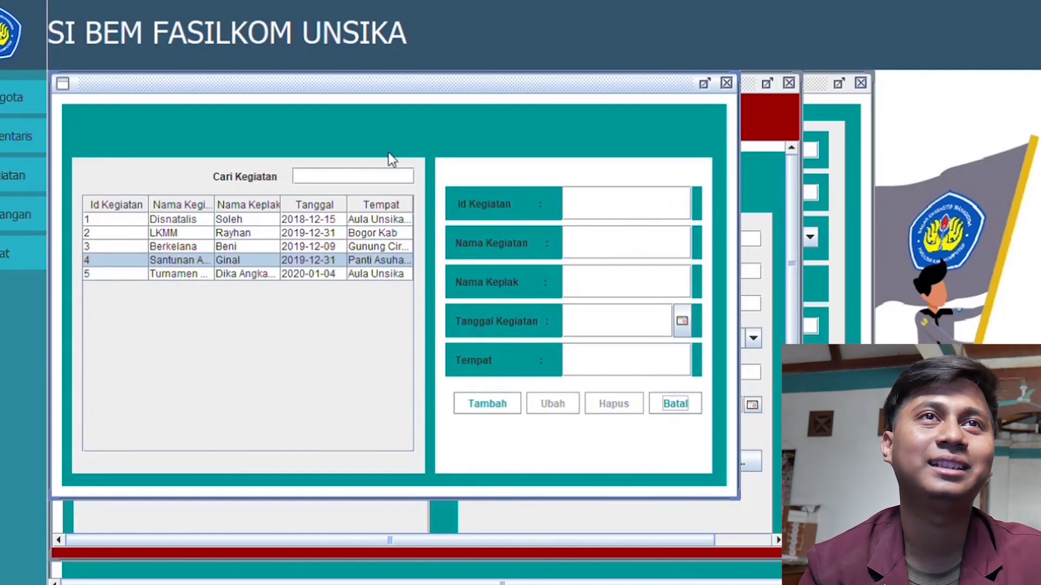
pyautogui.click(327, 184)
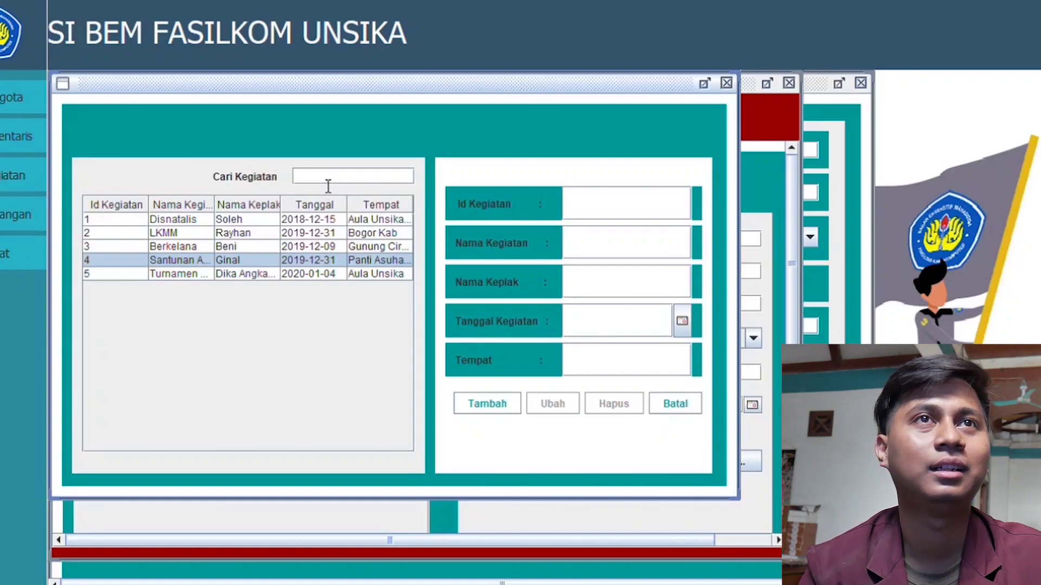
# Step: Filter the activity list by entering 'san' in Cari Kegiatan to show activity 4
pyautogui.write('san')
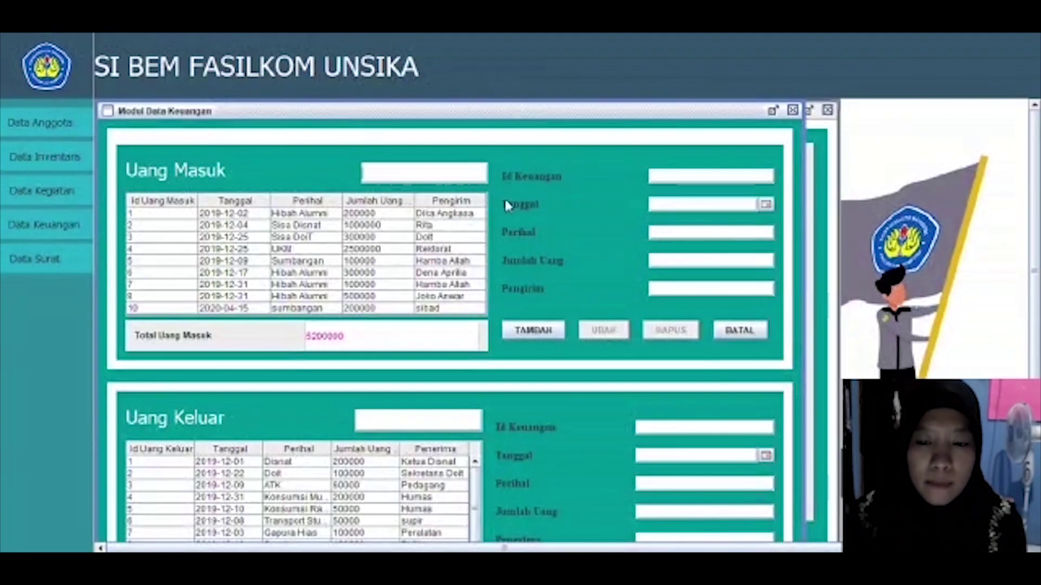
# Step: Add income record 11: Sumbangan, 200000, dated May 3, 2020, from an anonymous donor
pyautogui.click(701, 184)
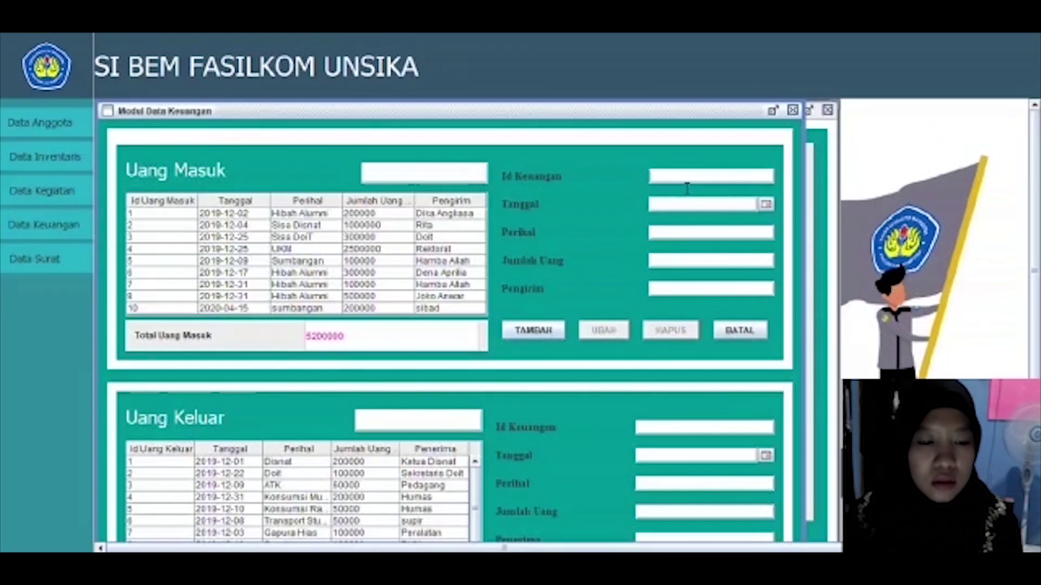
pyautogui.write('11')
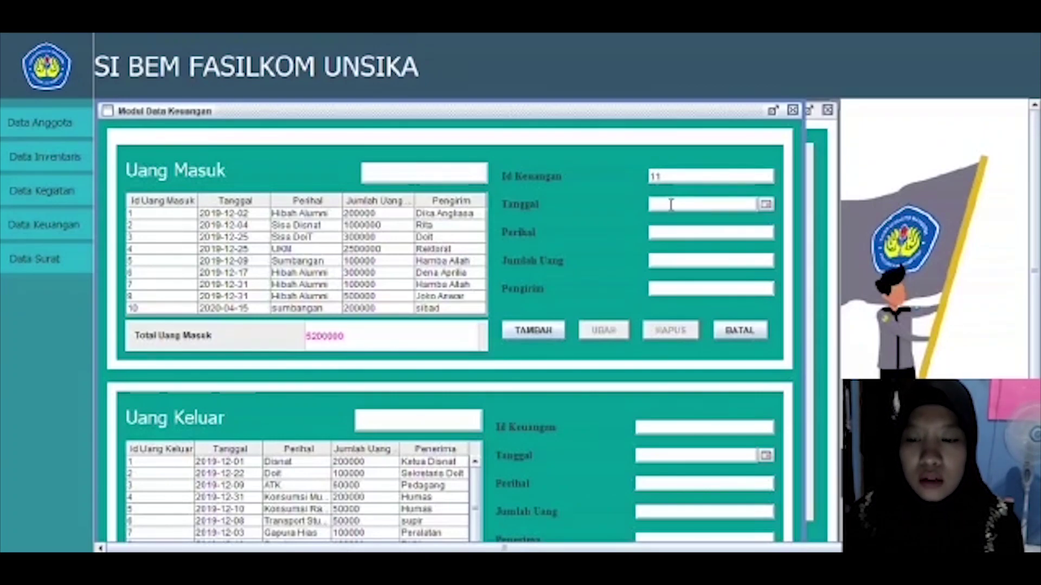
pyautogui.click(765, 205)
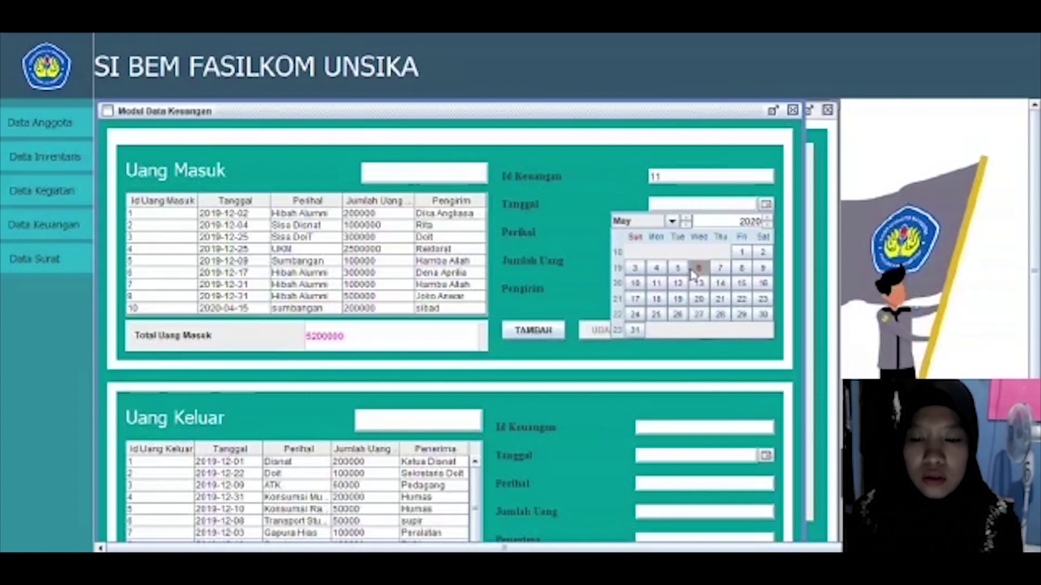
pyautogui.click(637, 270)
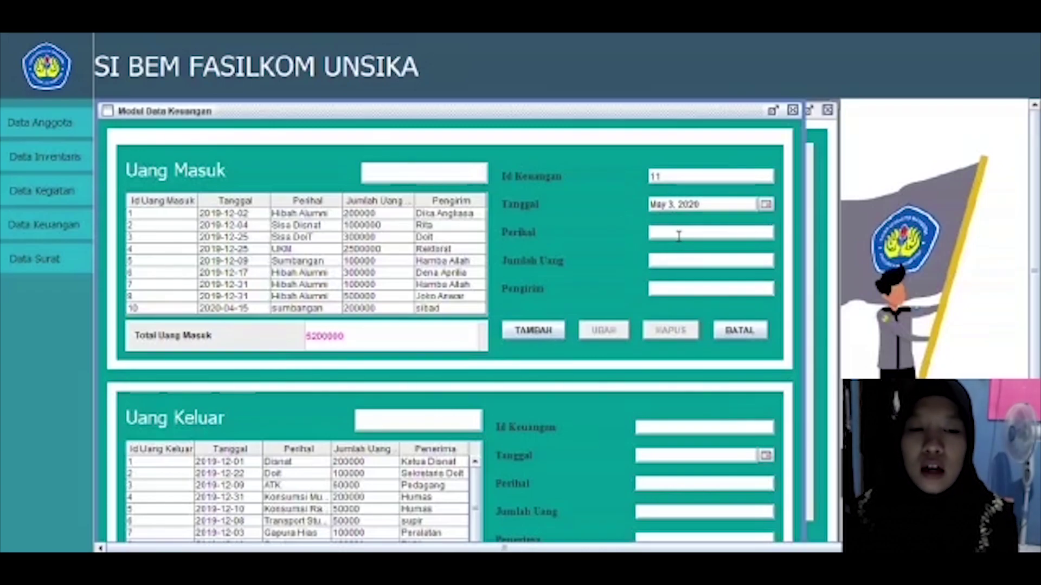
pyautogui.write('S')
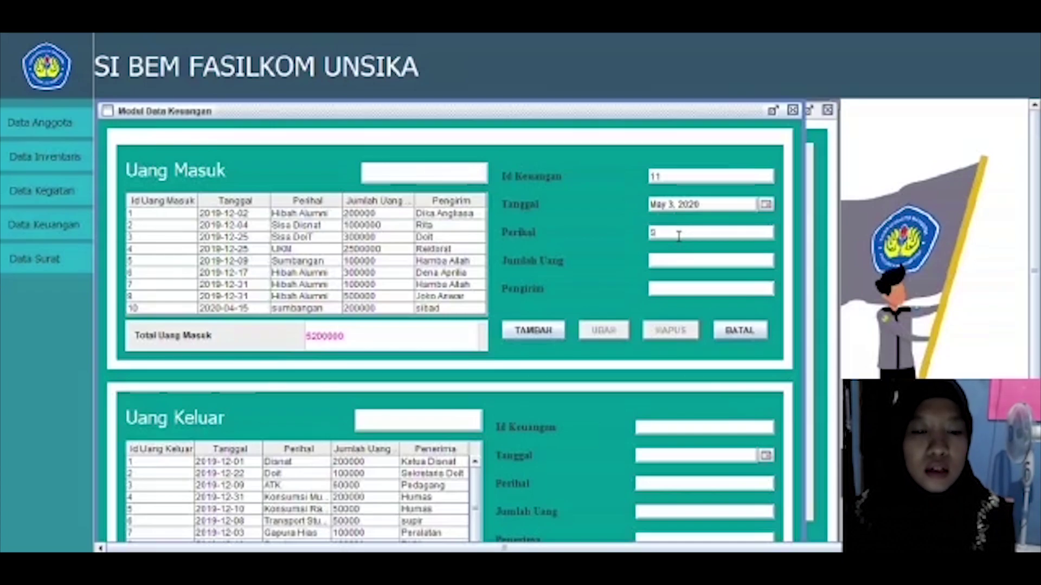
pyautogui.write('umbangan')
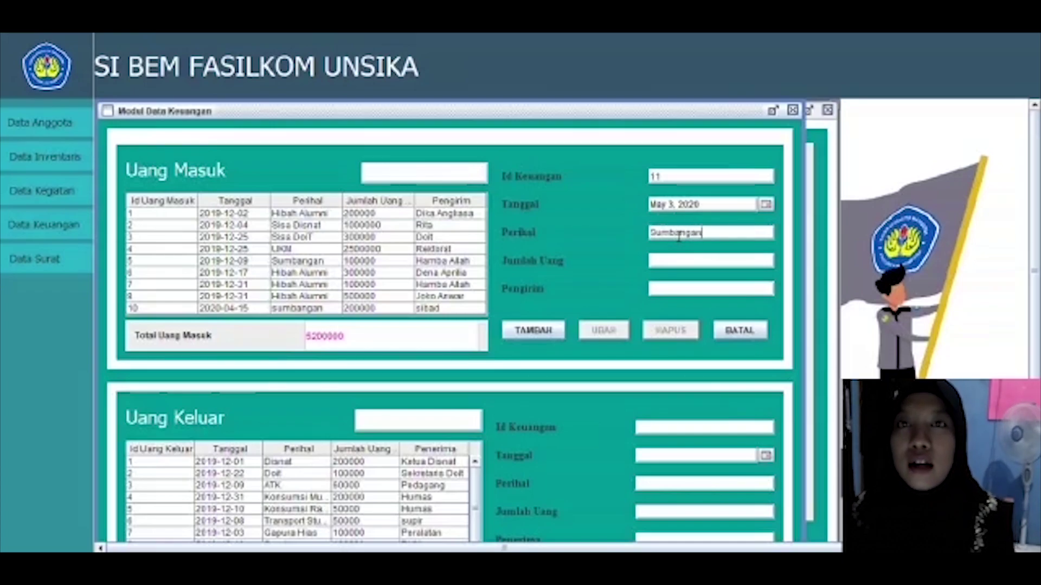
pyautogui.click(675, 260)
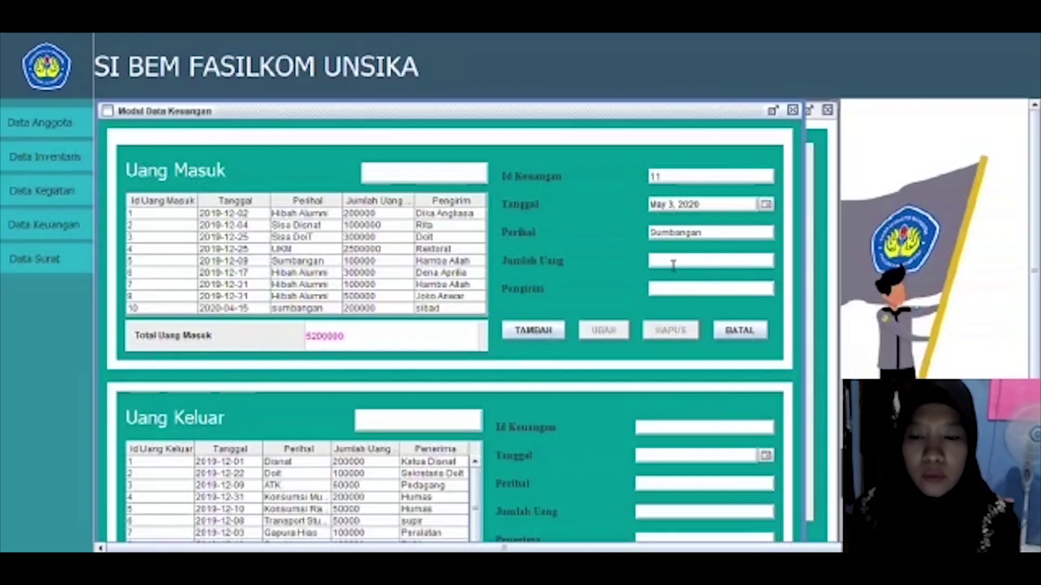
pyautogui.write('2')
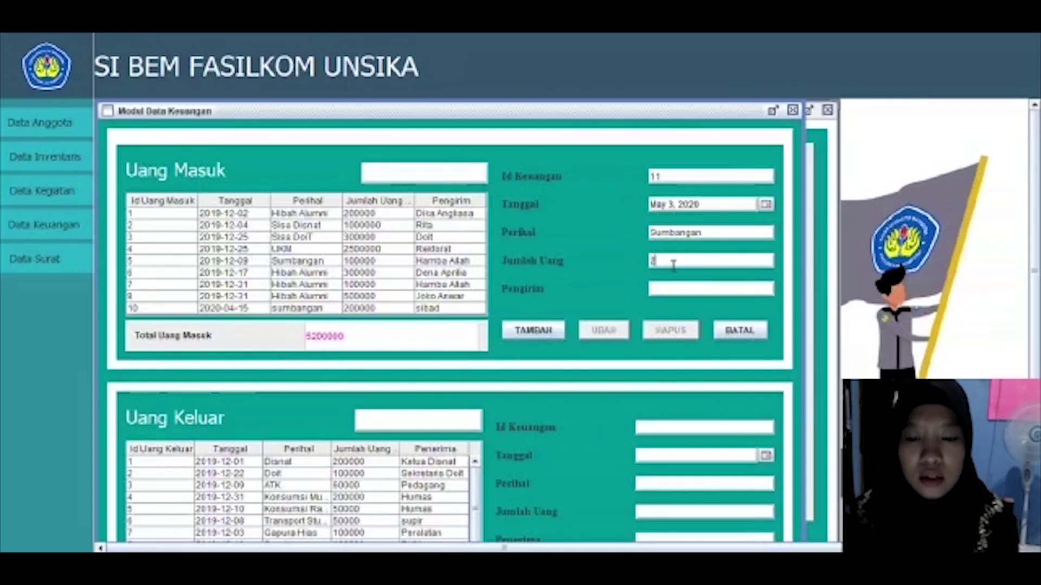
pyautogui.write('00000')
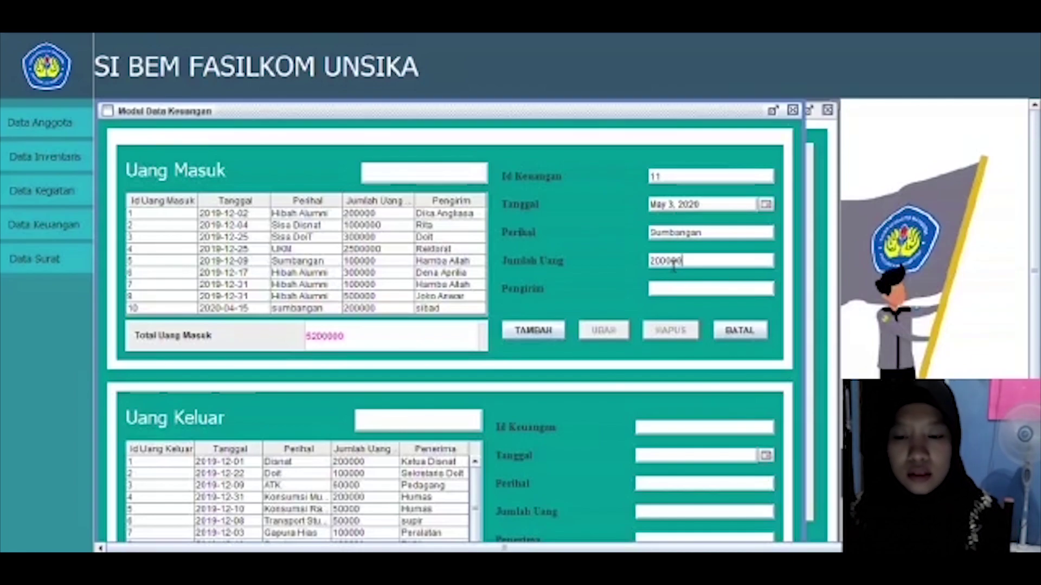
pyautogui.click(682, 293)
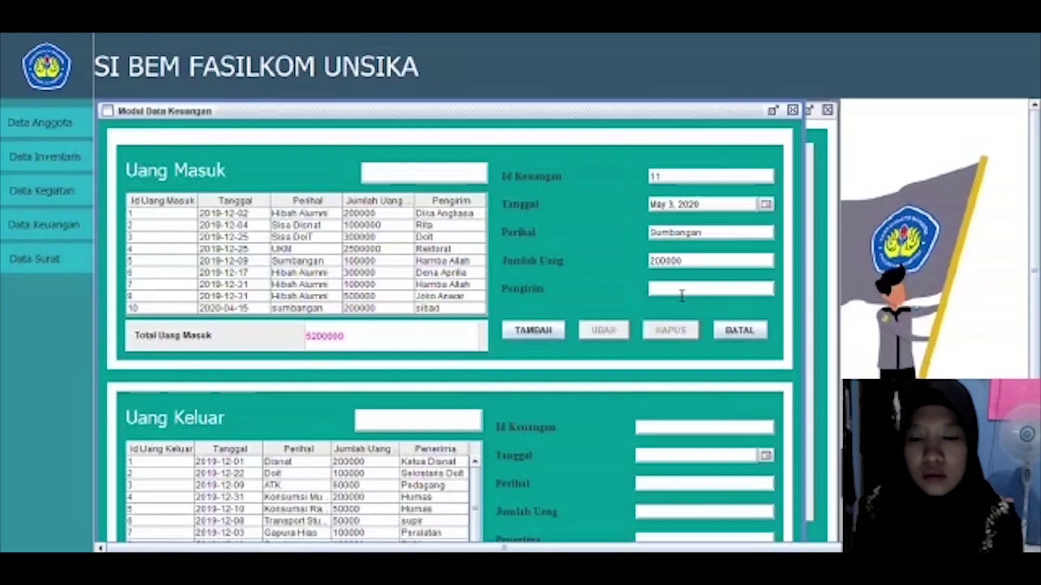
pyautogui.write('Ham')
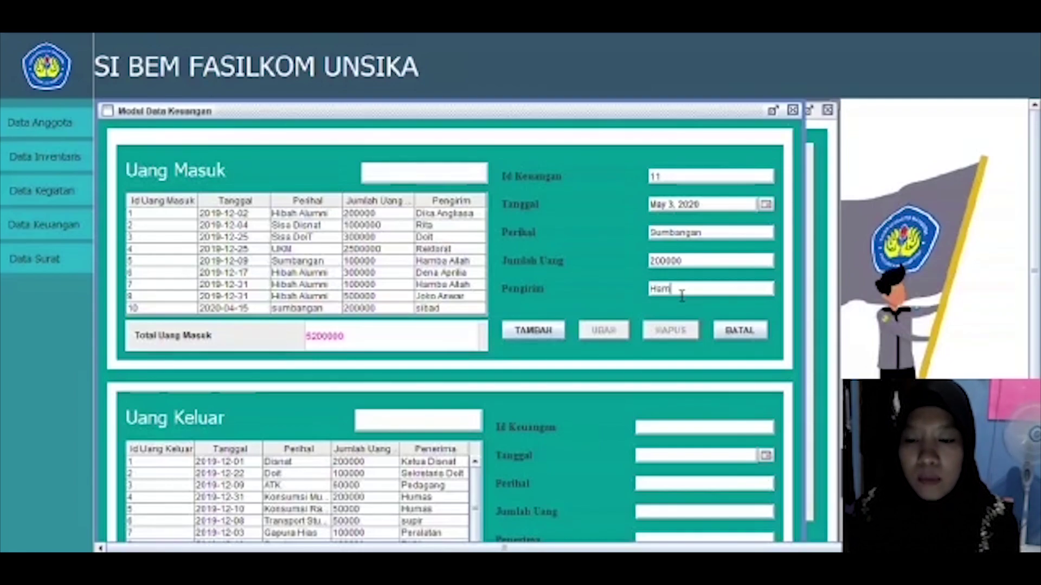
pyautogui.write('ba Allah')
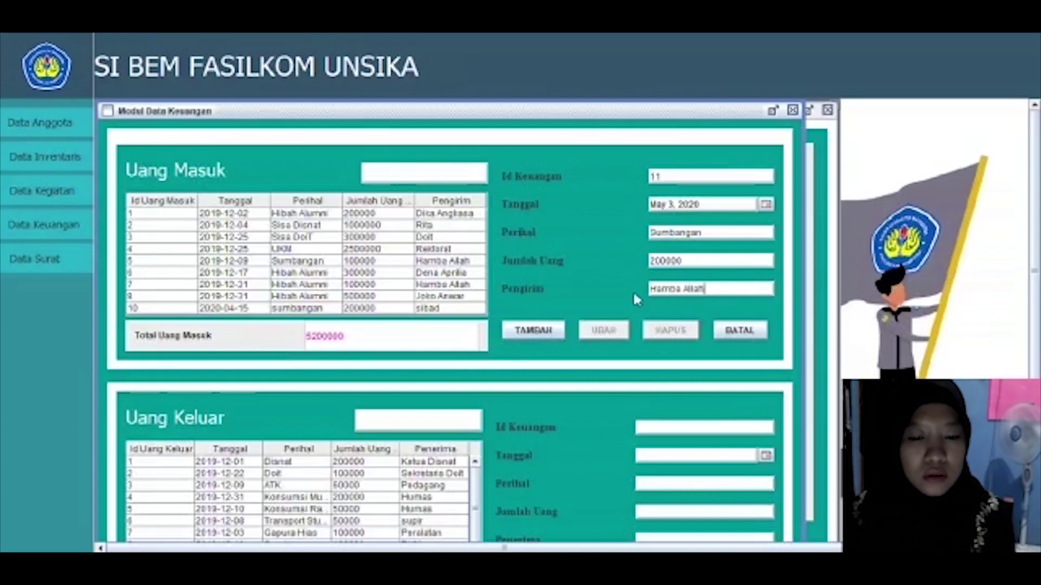
pyautogui.click(559, 332)
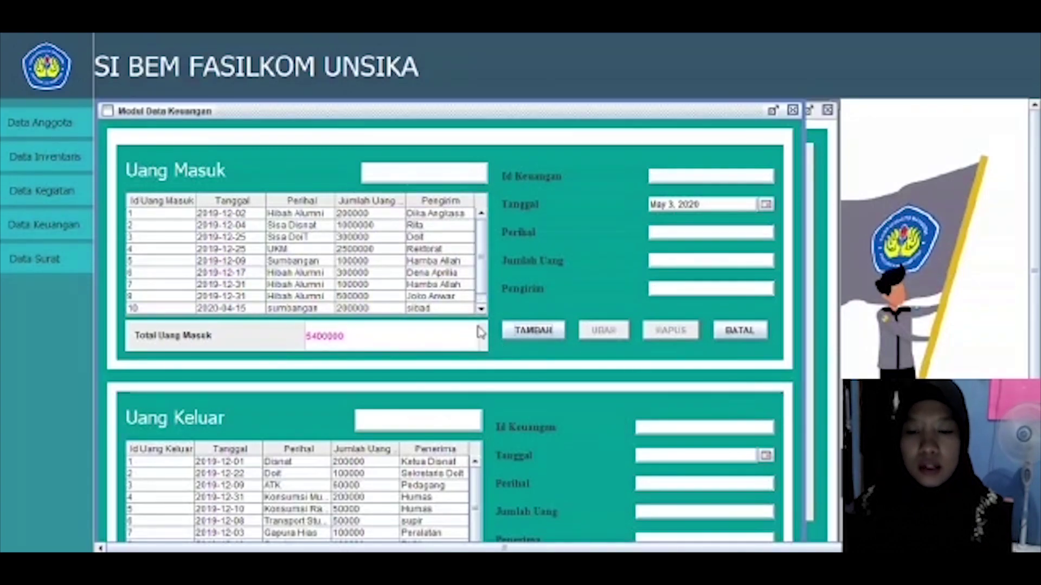
# Step: Replace income record 11's sender with 'S' and save the change
pyautogui.scroll(-1, 479, 293)
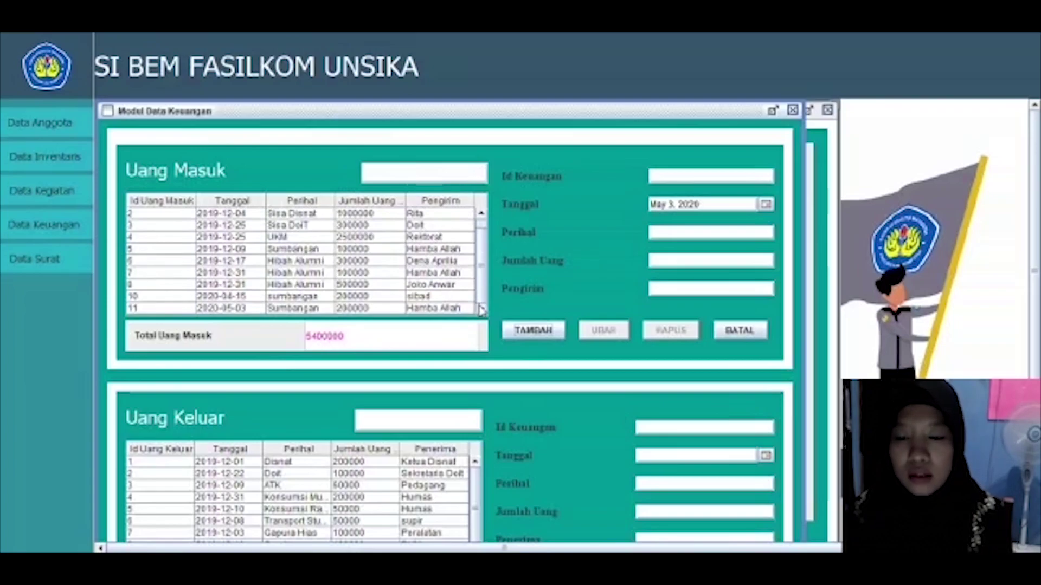
pyautogui.click(467, 309)
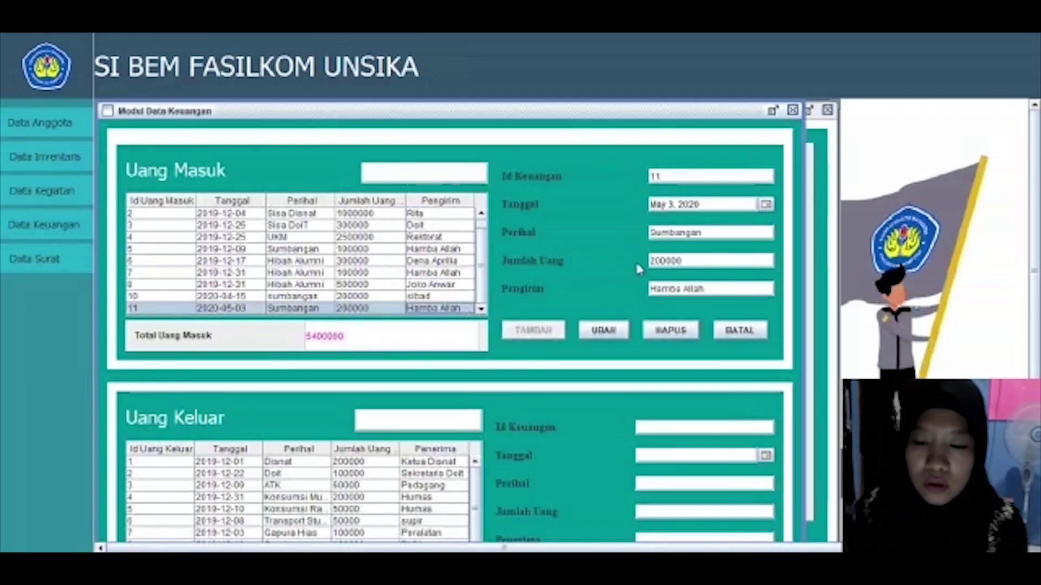
pyautogui.click(717, 295)
pyautogui.moveTo(700, 293); pyautogui.dragTo(661, 300)
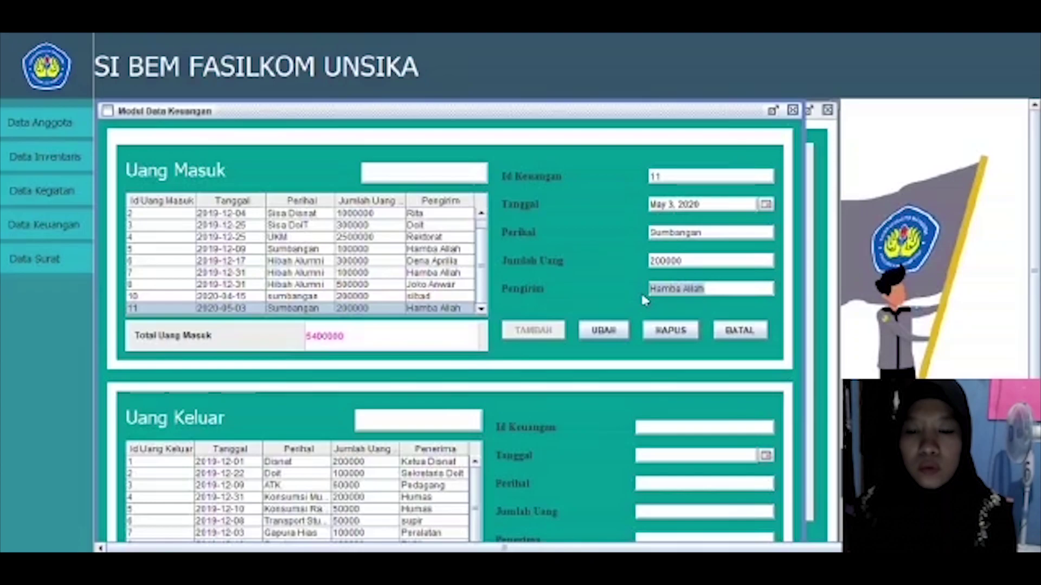
pyautogui.write('Sinta')
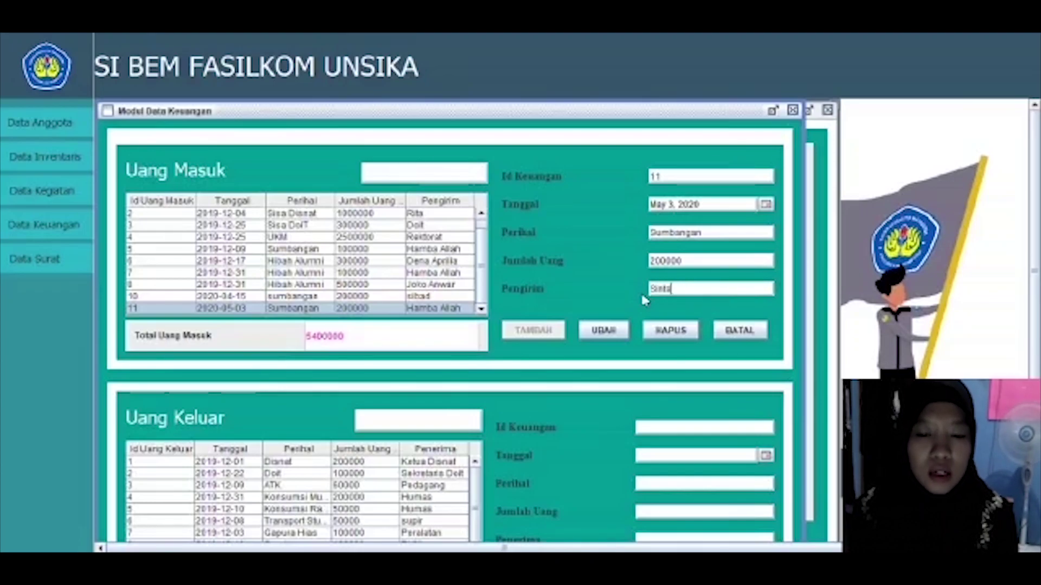
pyautogui.click(597, 336)
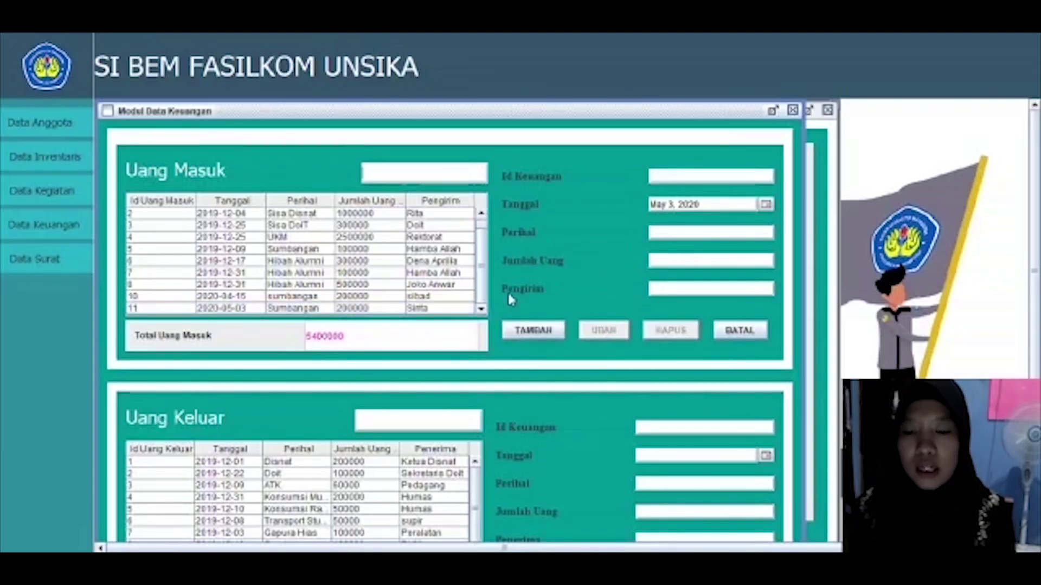
# Step: Delete income record 11 from the incoming-money list, then select record 10
pyautogui.click(452, 310)
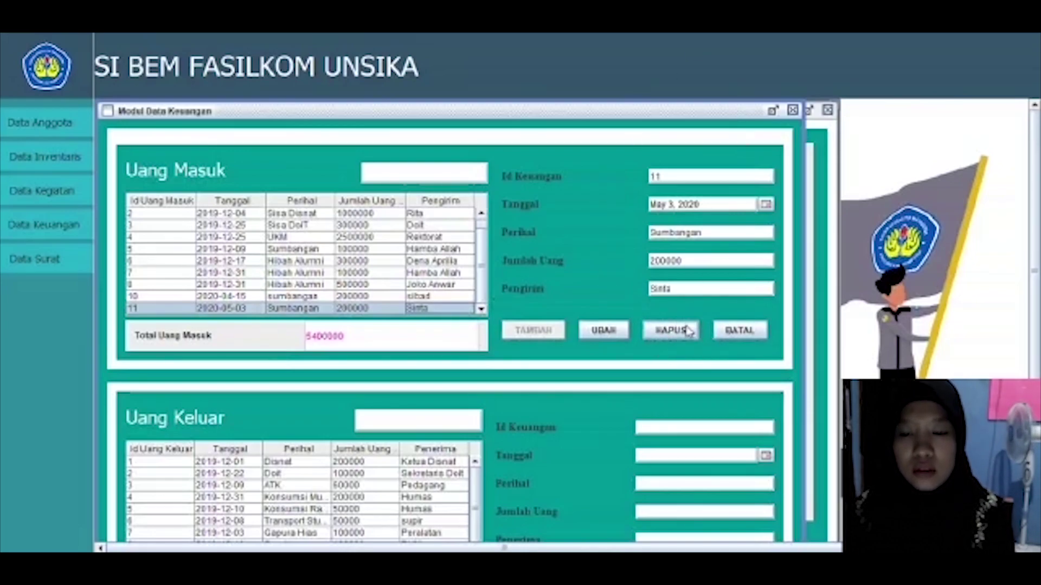
pyautogui.click(664, 333)
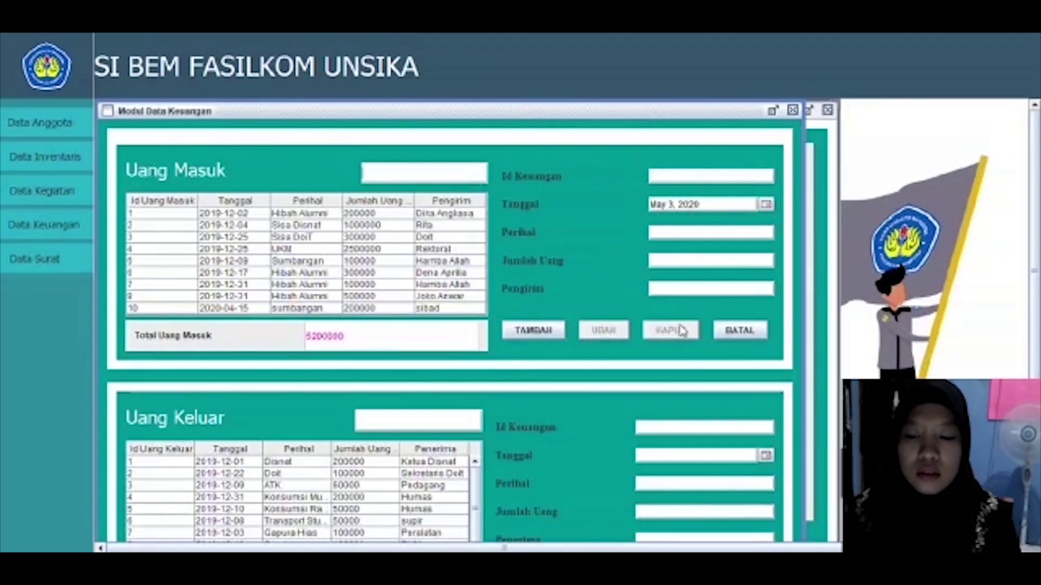
pyautogui.click(443, 309)
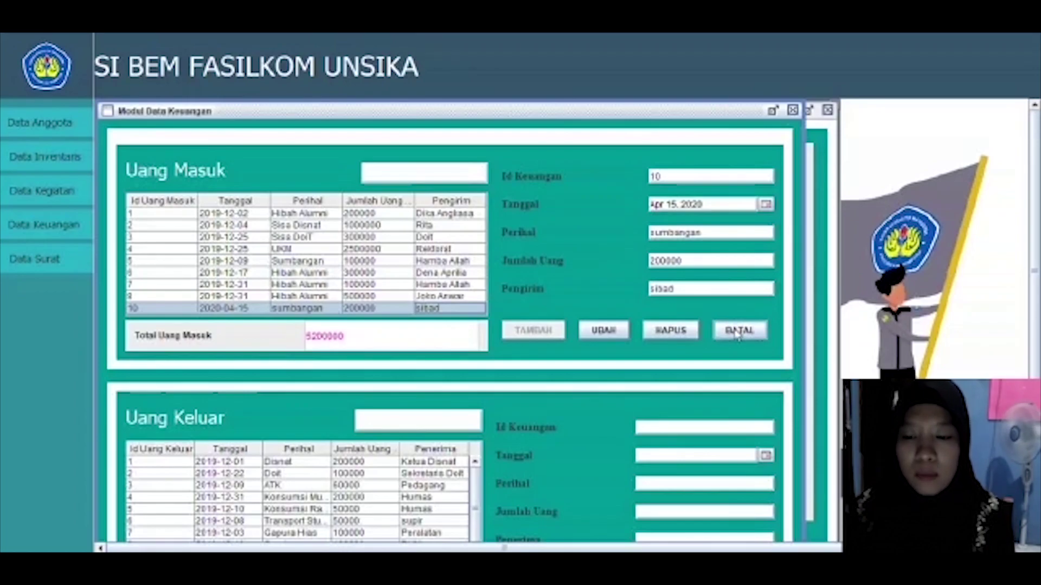
# Step: Clear the income form and search incoming money for 'sum', showing two Sumbangan records totalling 300000
pyautogui.click(735, 335)
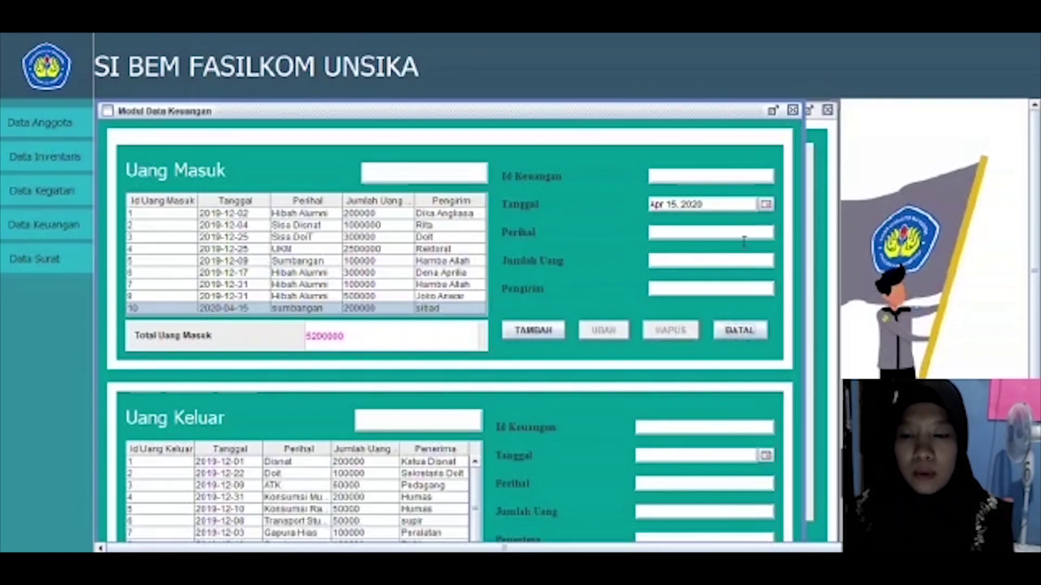
pyautogui.click(400, 178)
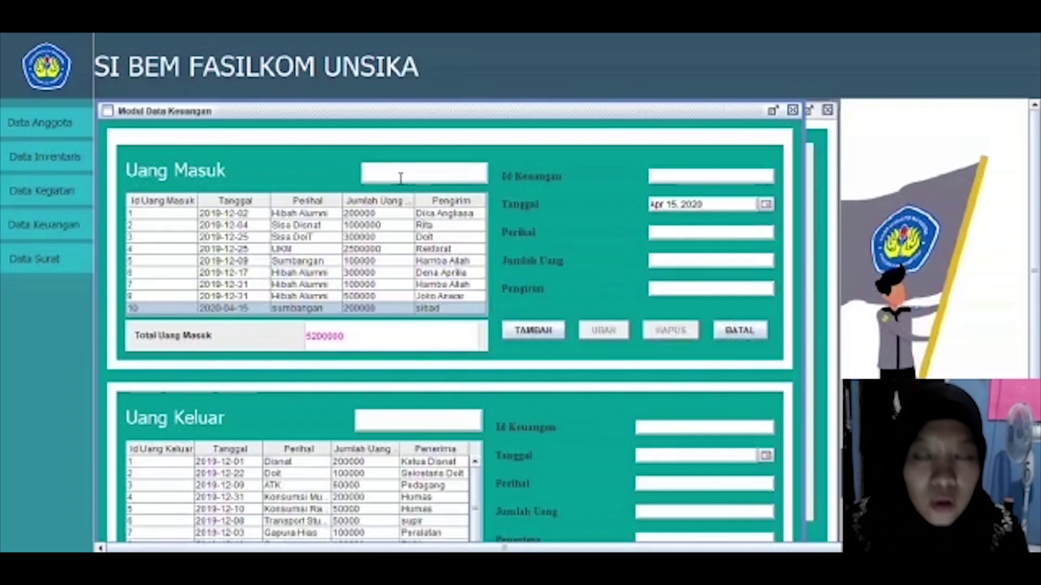
pyautogui.write('sum')
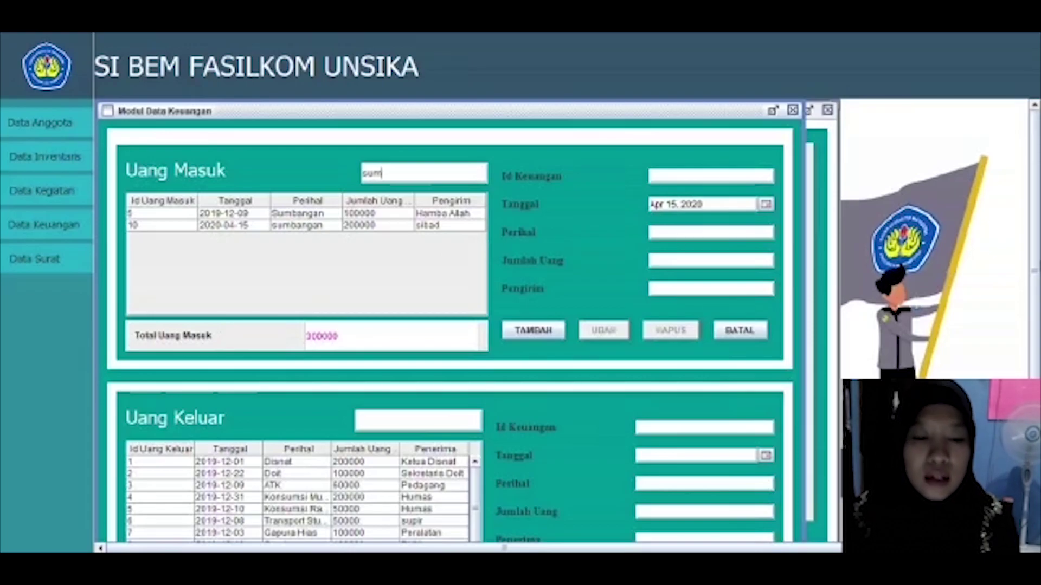
pyautogui.scroll(-3, 170, 360)
pyautogui.scroll(-1, 450, 320)
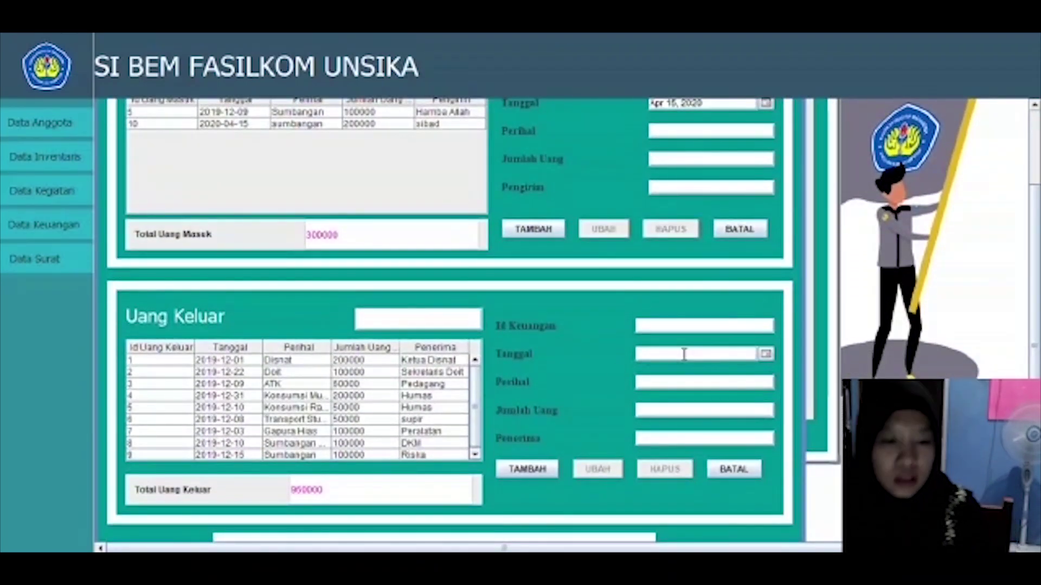
# Step: Add outgoing record 10: ATK, 50000, dated May 4, 2020, paid to Pedagang
pyautogui.scroll(-1, 476, 434)
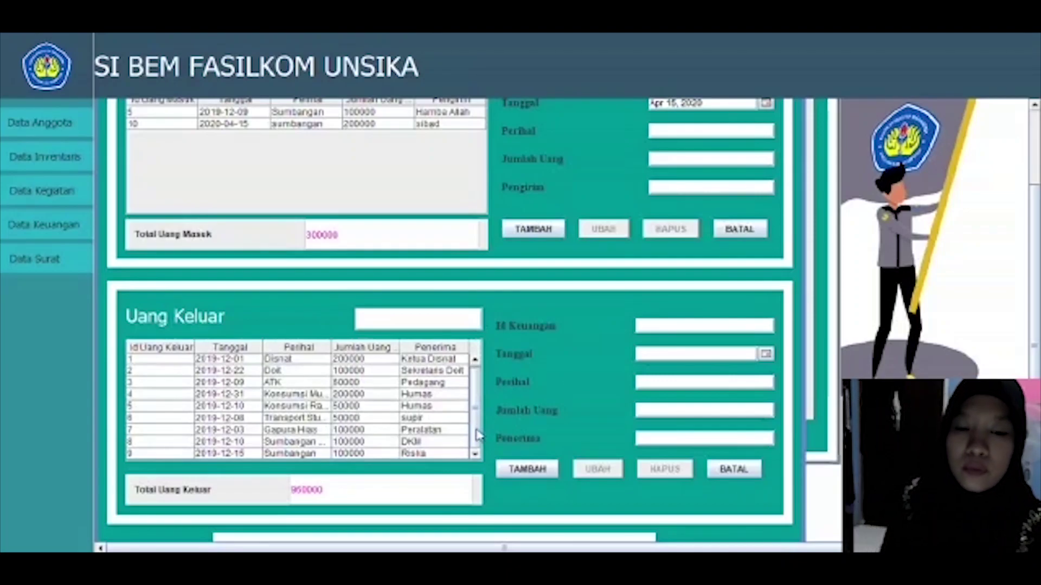
pyautogui.click(661, 337)
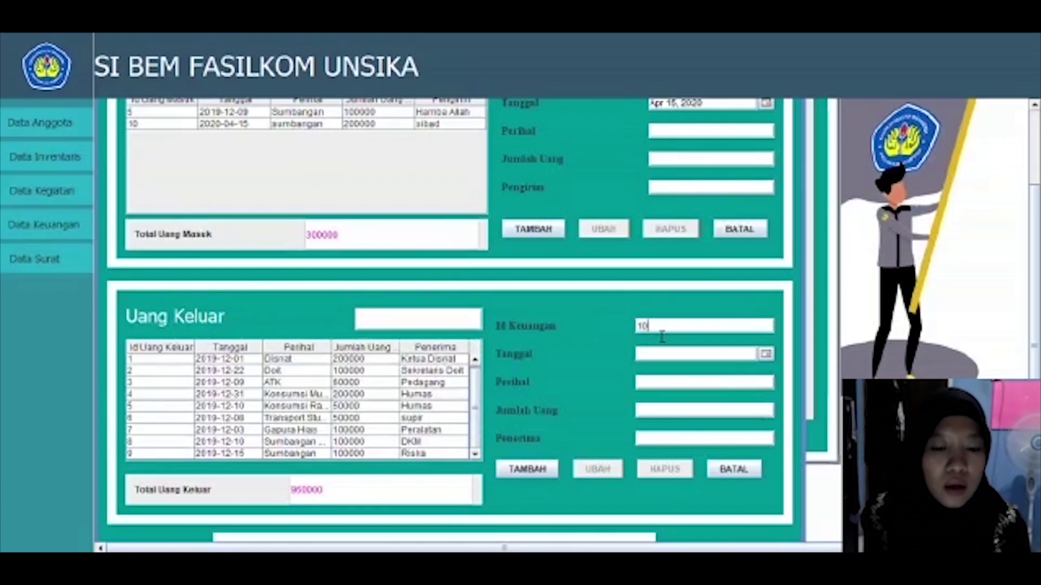
pyautogui.click(765, 354)
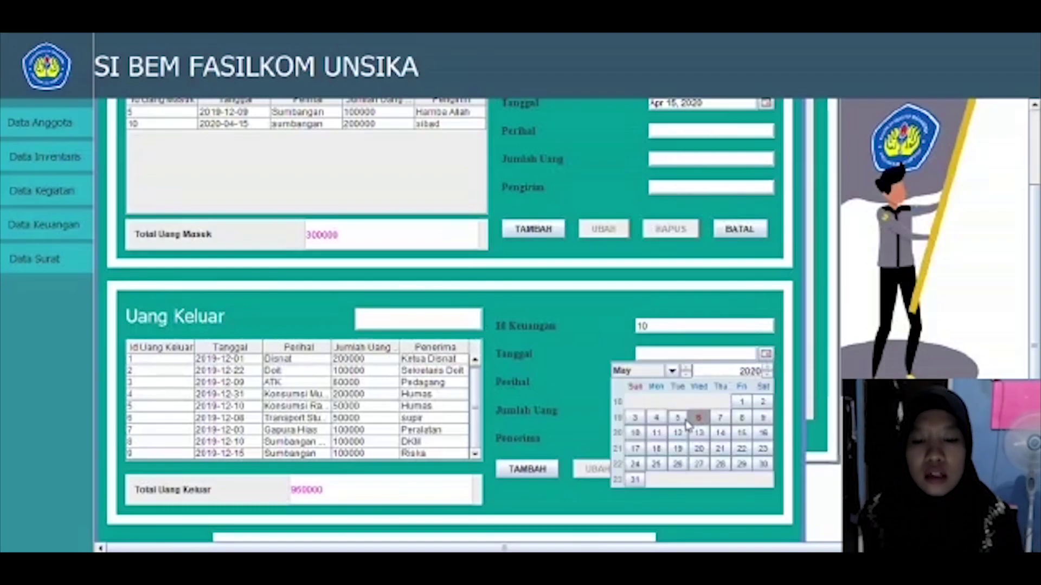
pyautogui.click(656, 418)
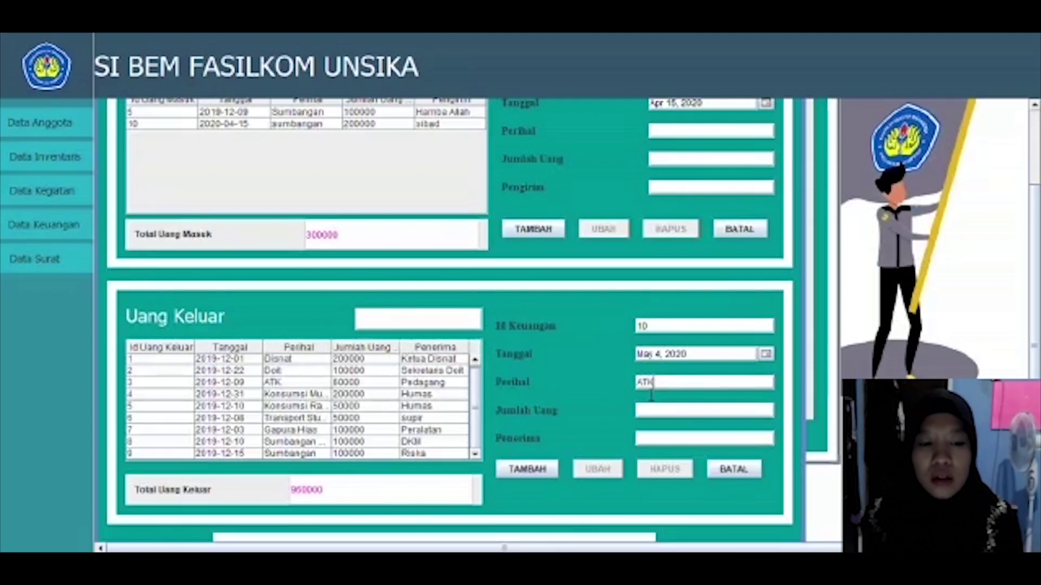
pyautogui.click(654, 414)
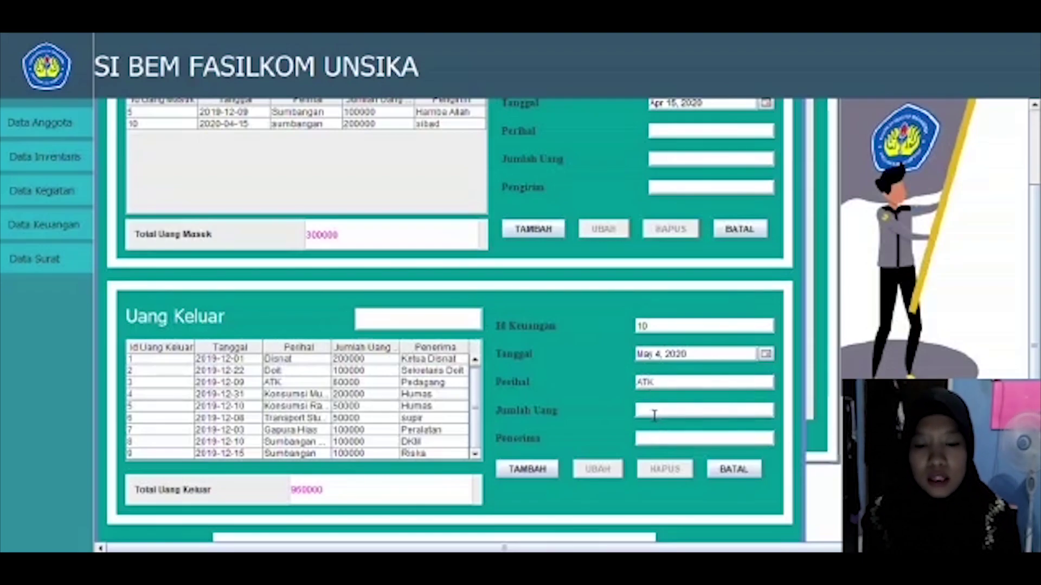
pyautogui.write('500')
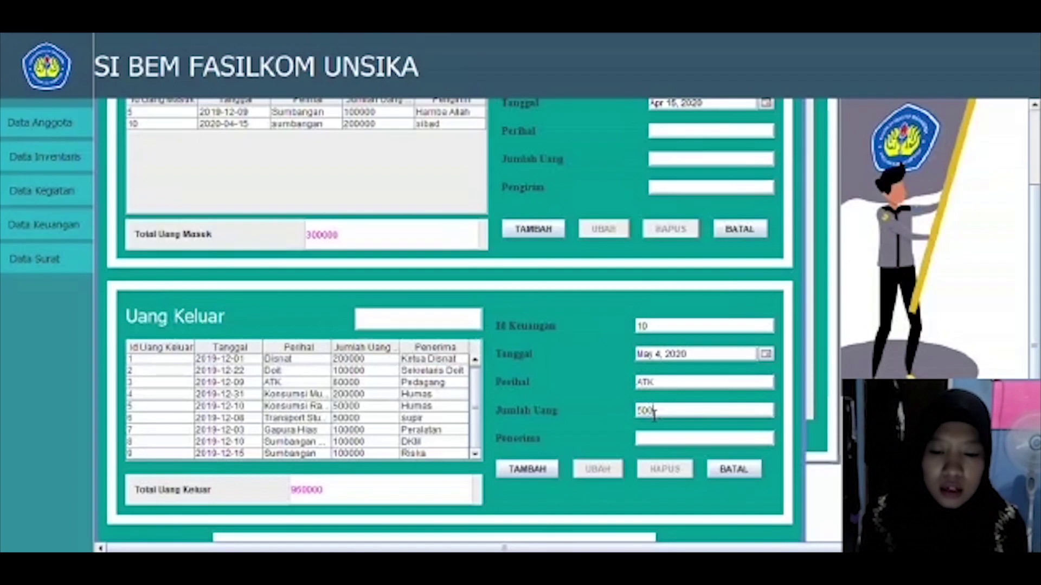
pyautogui.write('00')
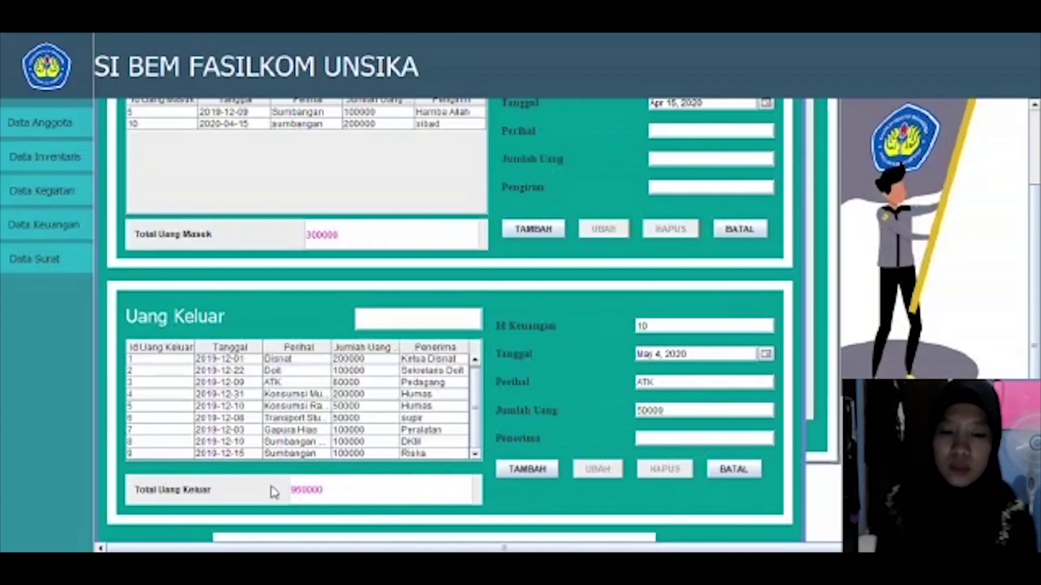
pyautogui.click(684, 443)
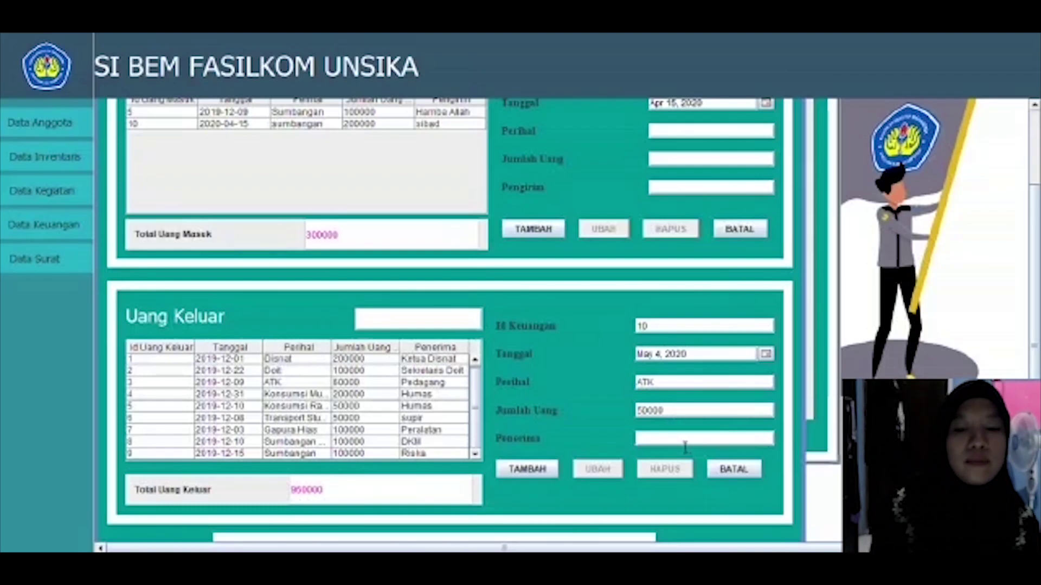
pyautogui.write('Pa')
pyautogui.write('da')
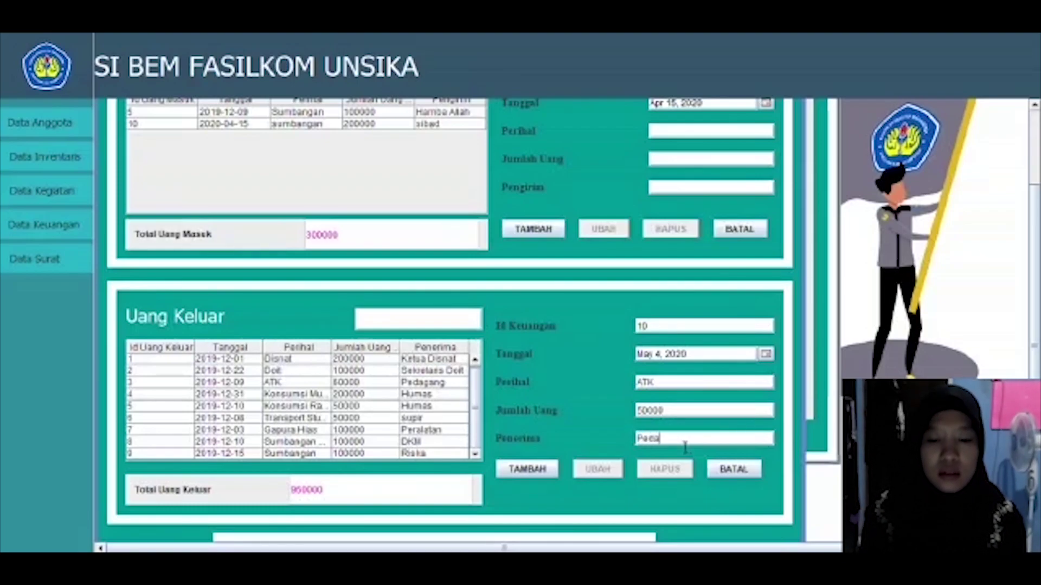
pyautogui.write('gan')
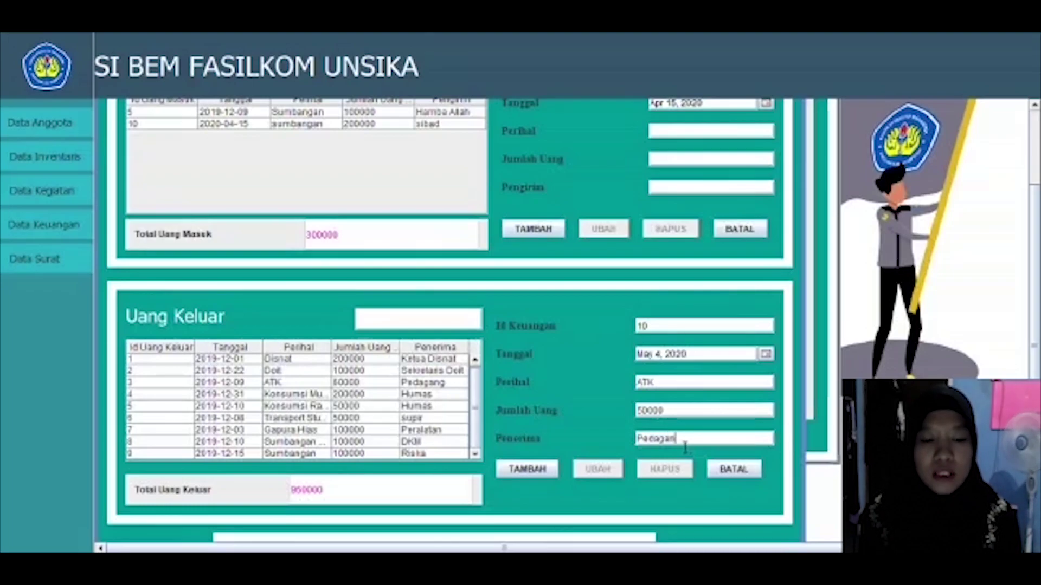
pyautogui.write('g')
pyautogui.click(548, 471)
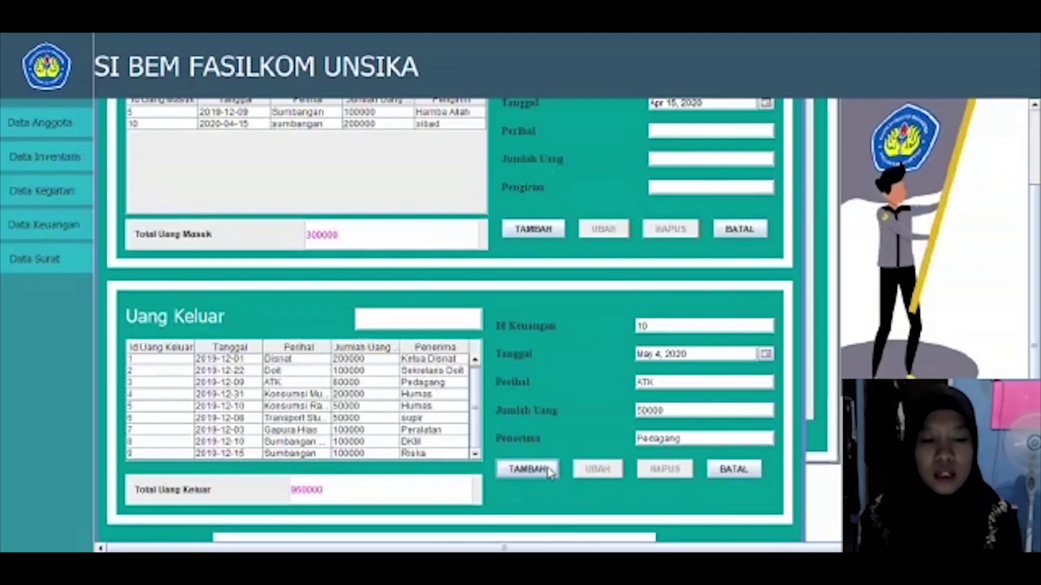
pyautogui.click(526, 469)
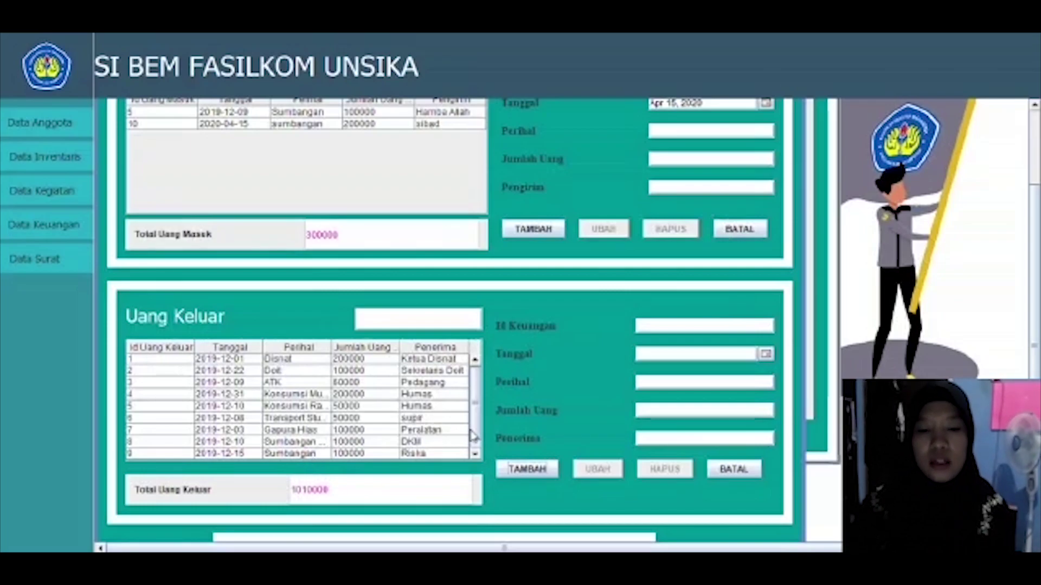
# Step: Change outgoing record 10's amount to 40000, then delete it to restore the 950000 total
pyautogui.scroll(-1, 473, 434)
pyautogui.click(442, 454)
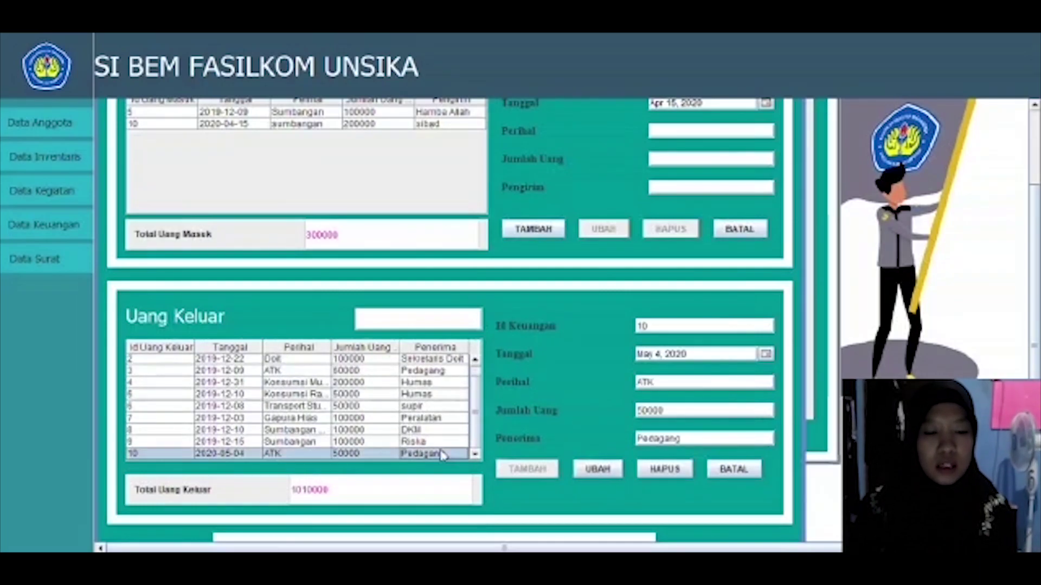
pyautogui.click(648, 410)
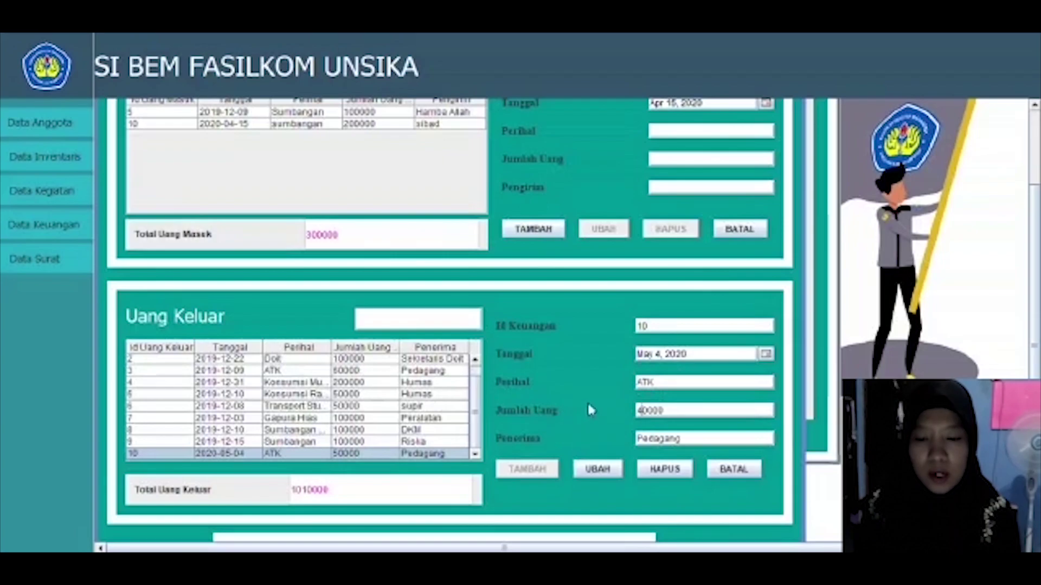
pyautogui.click(586, 475)
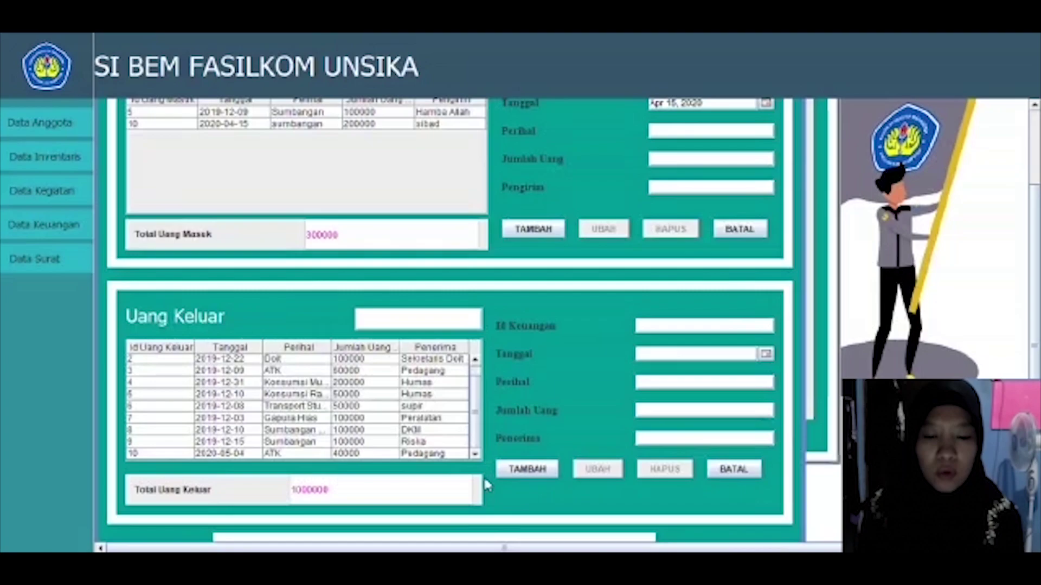
pyautogui.click(409, 455)
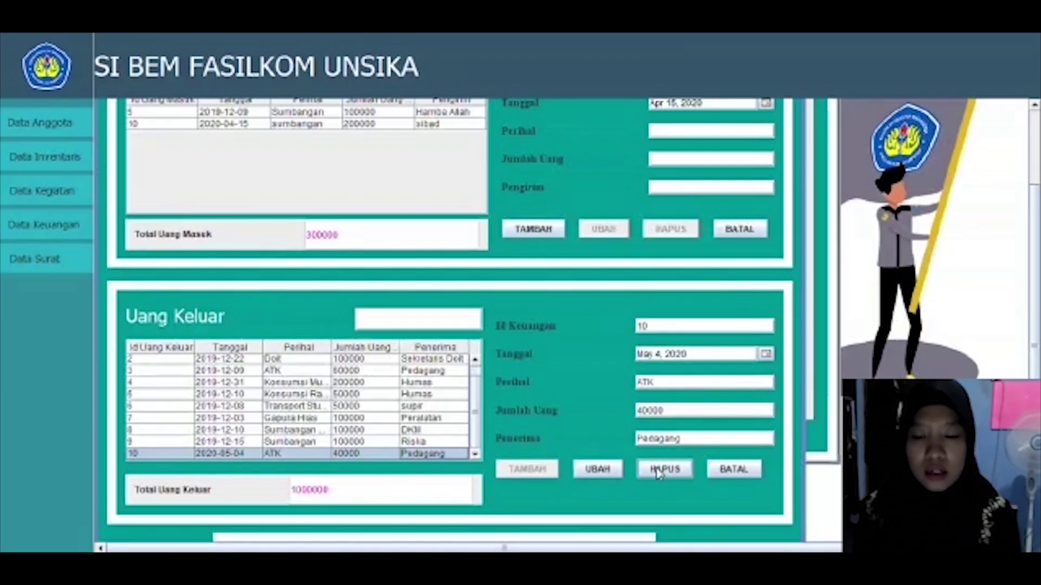
pyautogui.click(689, 472)
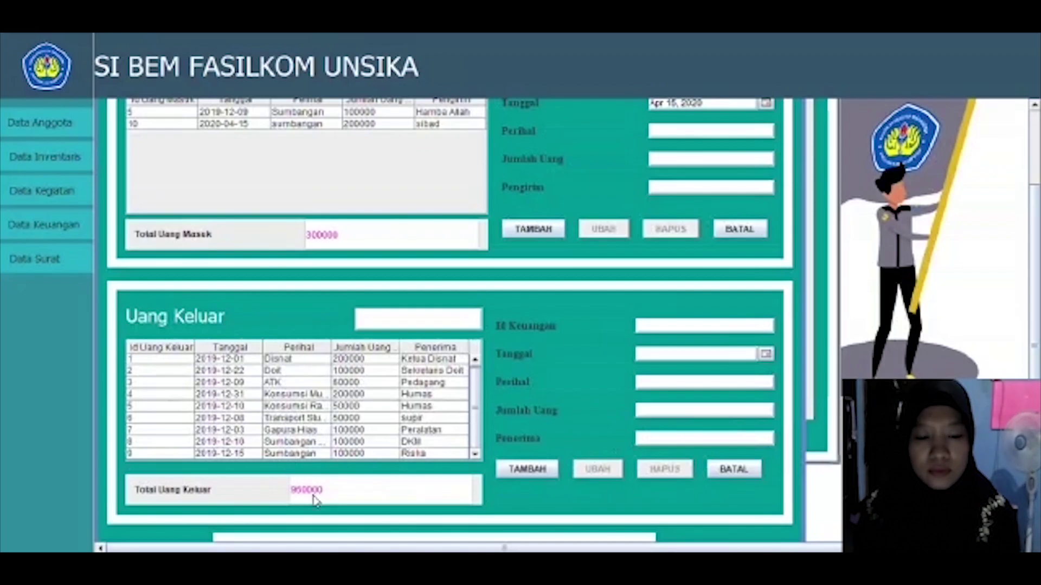
# Step: Select outgoing record 9, clear the form, and enter 'id' in the outgoing-money search box
pyautogui.click(333, 455)
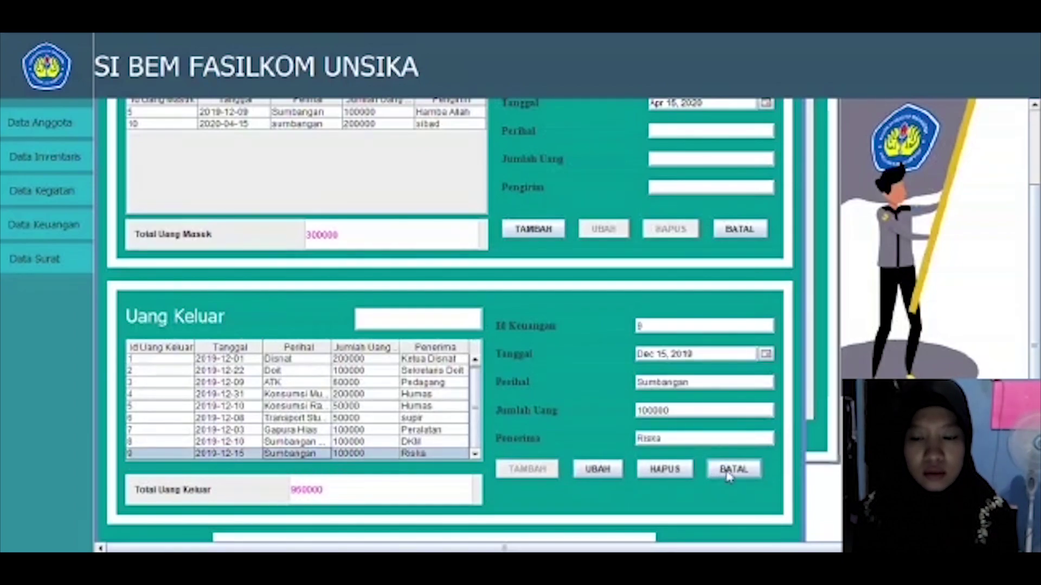
pyautogui.click(745, 469)
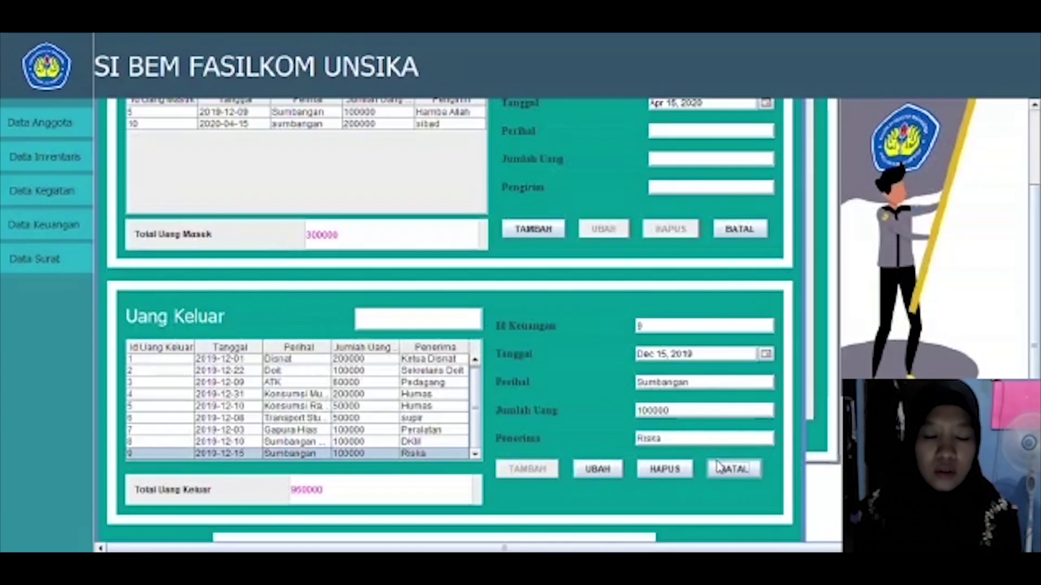
pyautogui.click(718, 468)
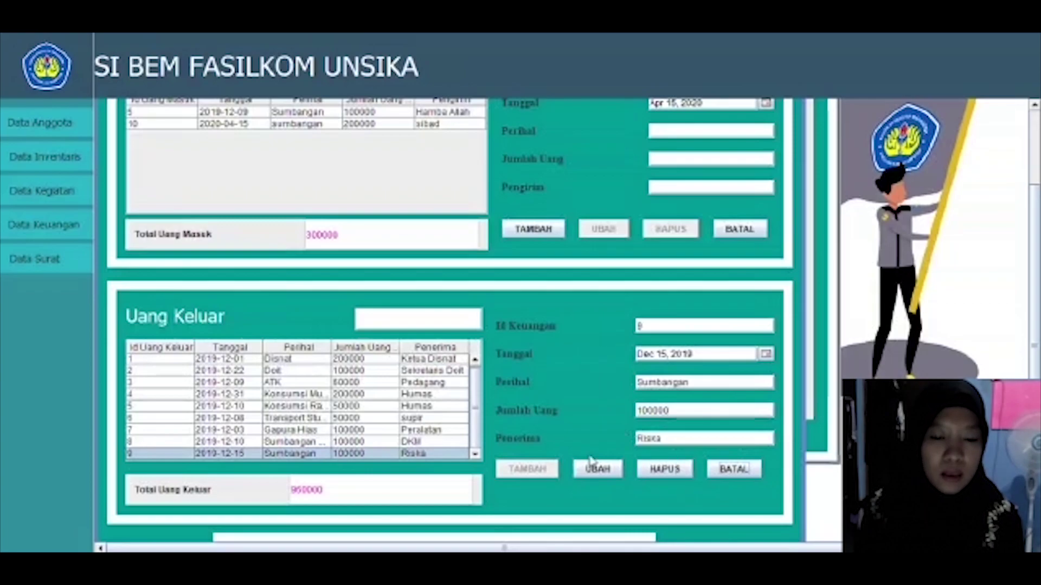
pyautogui.click(399, 317)
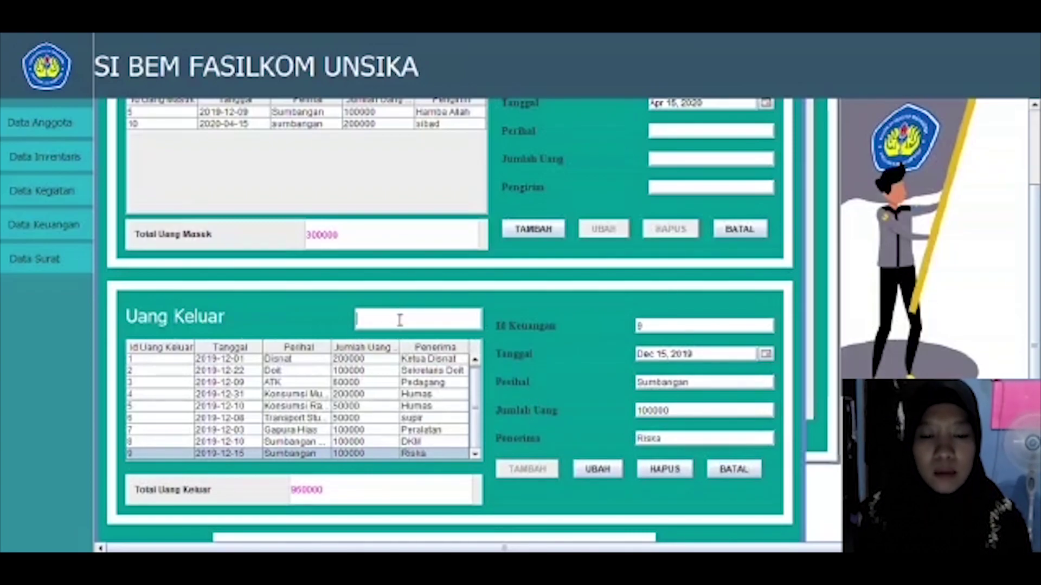
pyautogui.write('id')
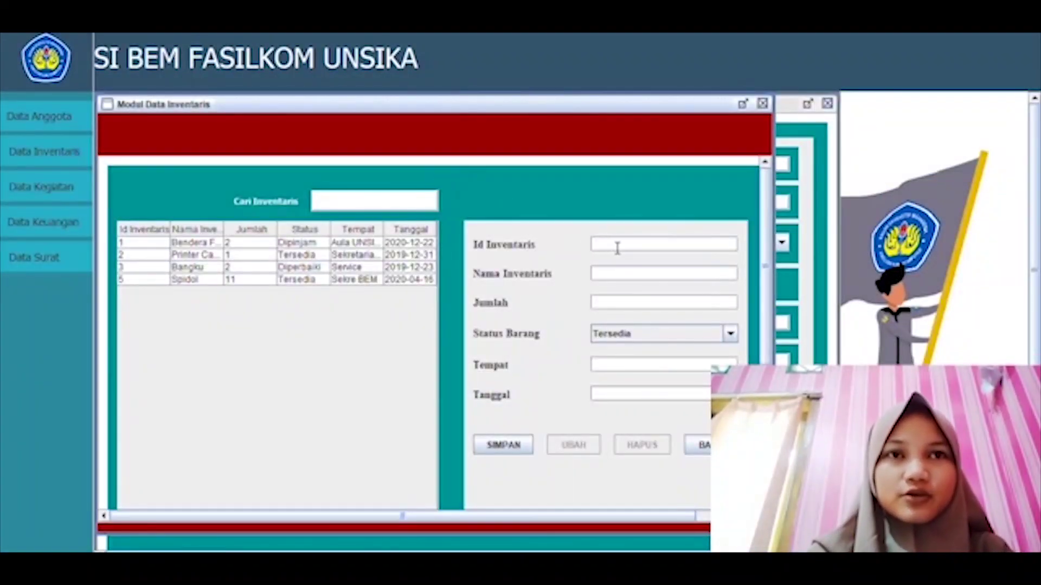
# Step: Enter inventory item 6 as Printer, quantity 2, located at Sekre BEM
pyautogui.click(618, 248)
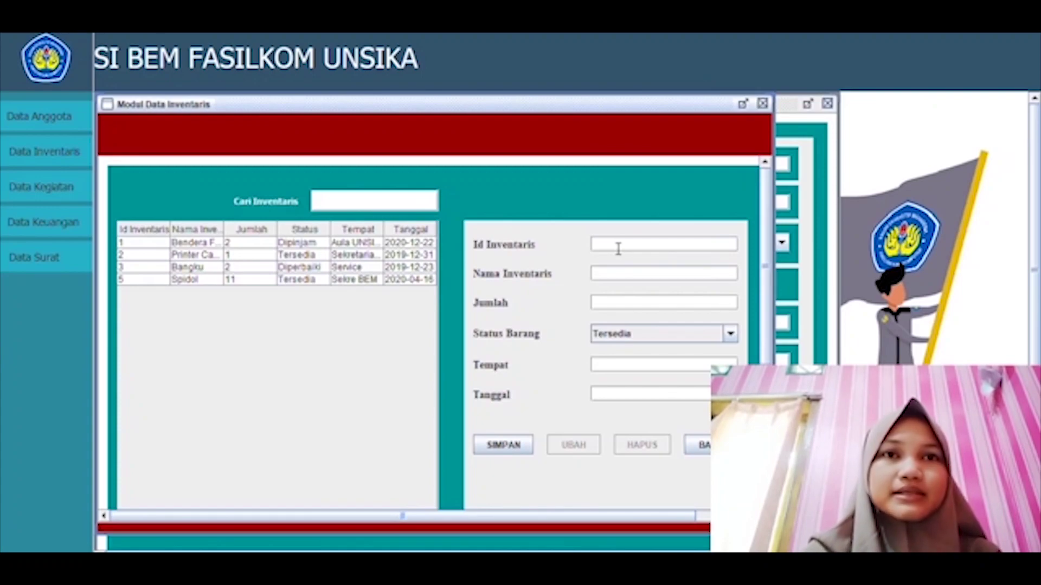
pyautogui.write('6')
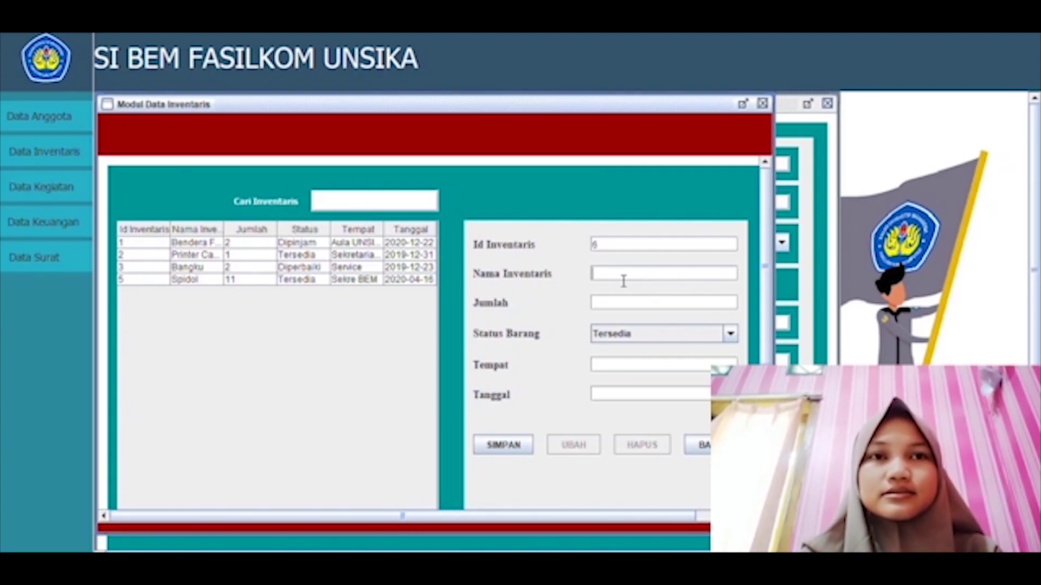
pyautogui.write('Pa')
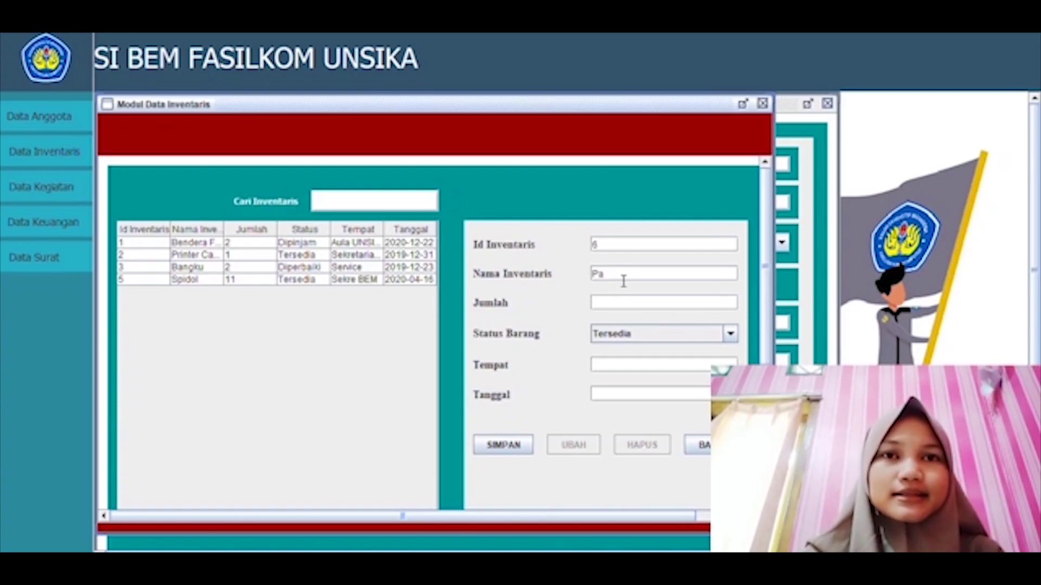
pyautogui.write('pan Tul')
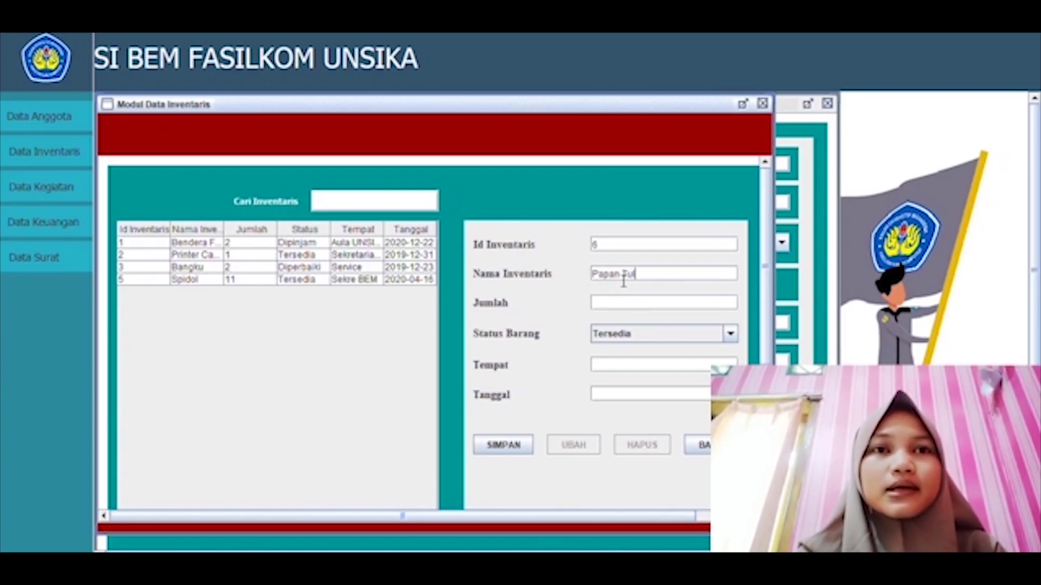
pyautogui.write('u')
pyautogui.press('BackSpace')
pyautogui.press('BackSpace')
pyautogui.press('BackSpace')
pyautogui.press('BackSpace')
pyautogui.press('BackSpace')
pyautogui.press('BackSpace')
pyautogui.press('BackSpace')
pyautogui.press('BackSpace')
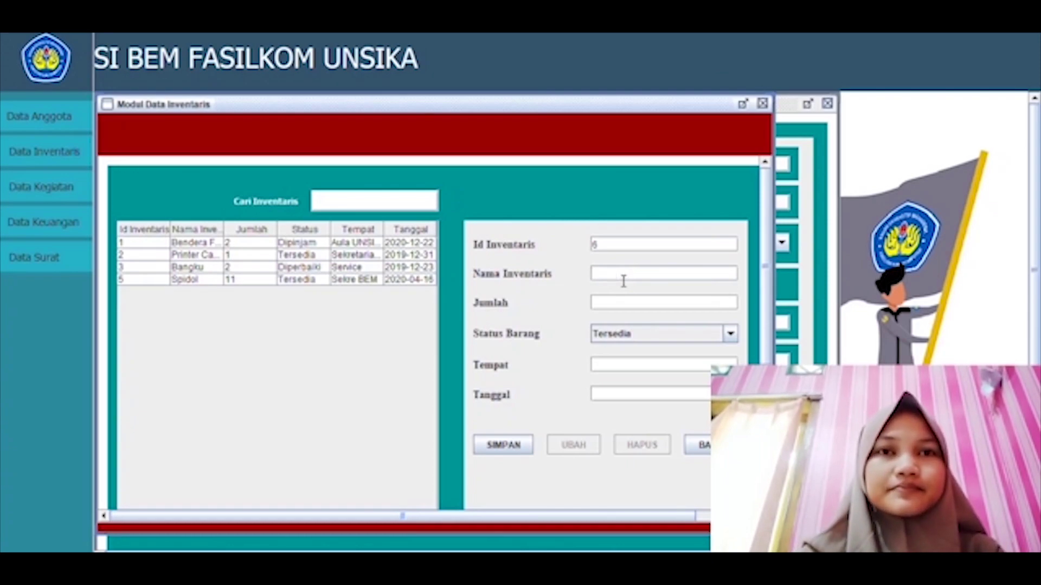
pyautogui.write('Printer')
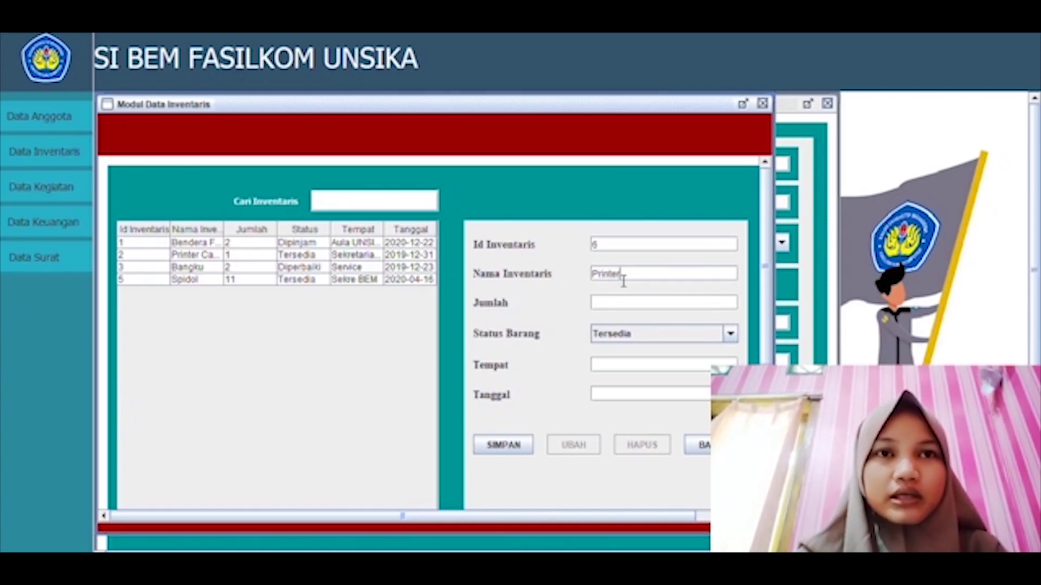
pyautogui.click(641, 305)
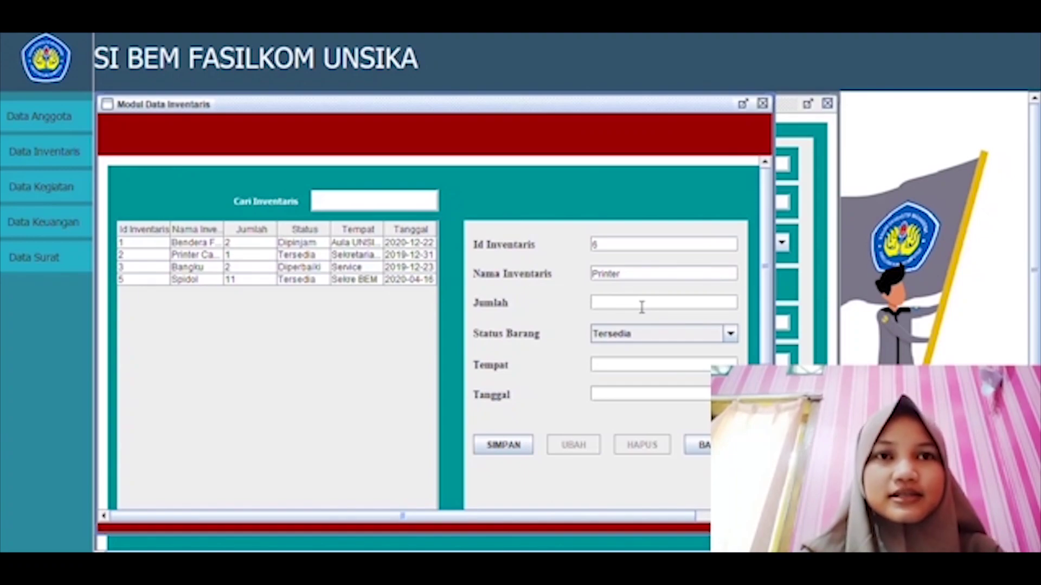
pyautogui.write('1')
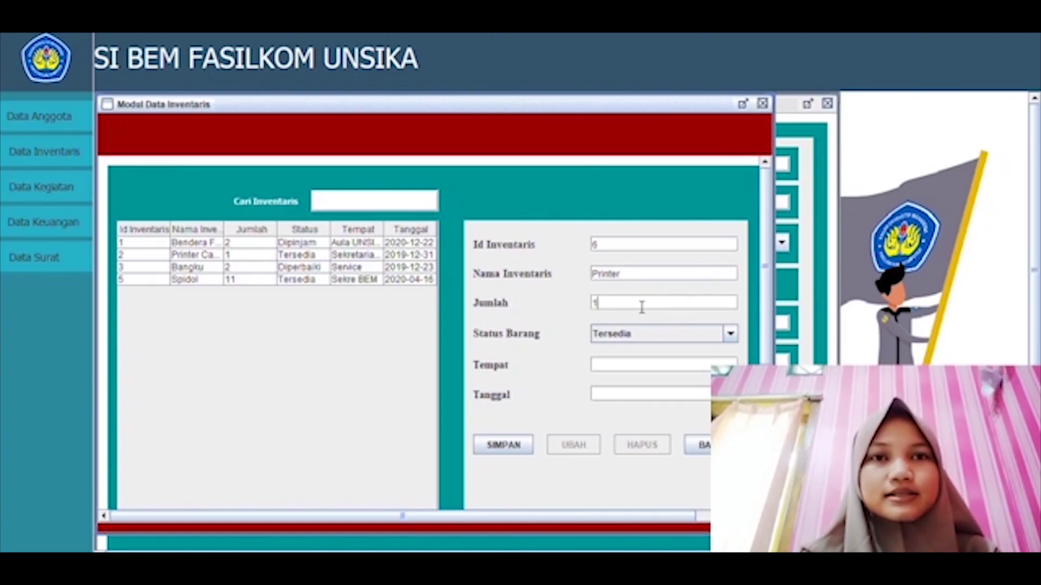
pyautogui.press('BackSpace')
pyautogui.write('2')
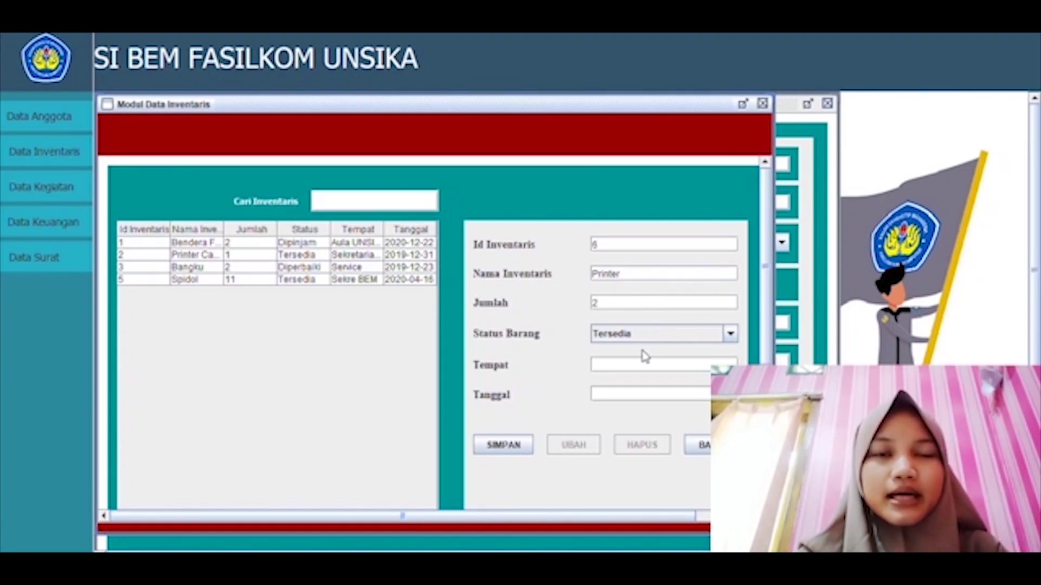
pyautogui.click(648, 368)
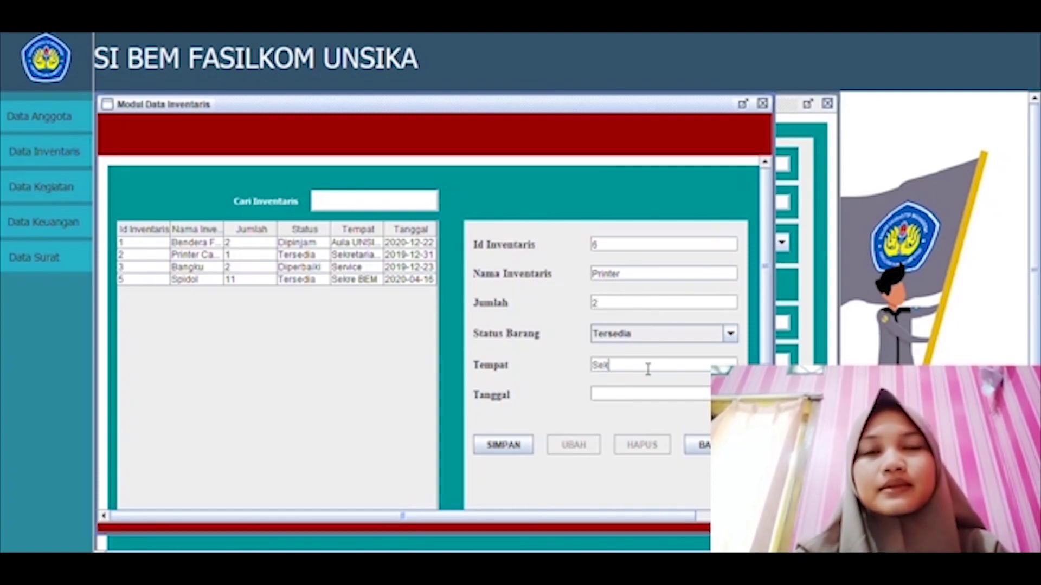
pyautogui.write('re BEM')
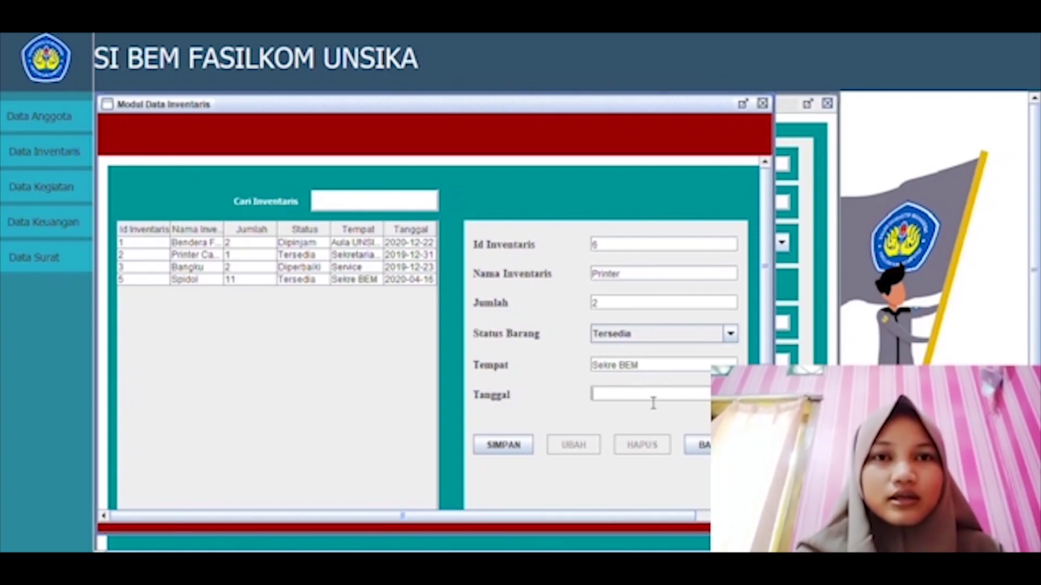
# Step: Set the item date to May 1, 2020 and save the Printer item
pyautogui.click(729, 395)
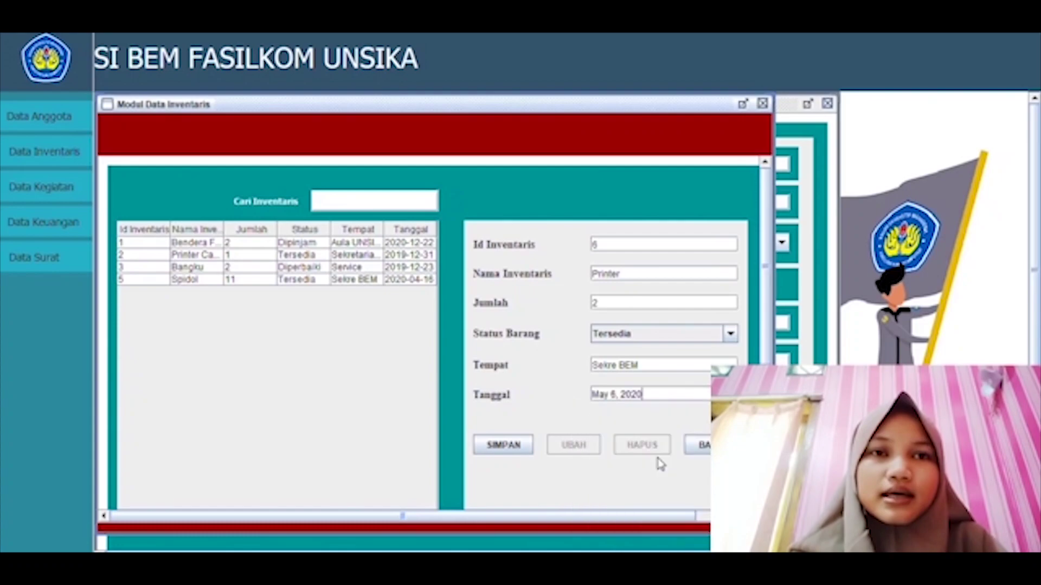
pyautogui.click(661, 461)
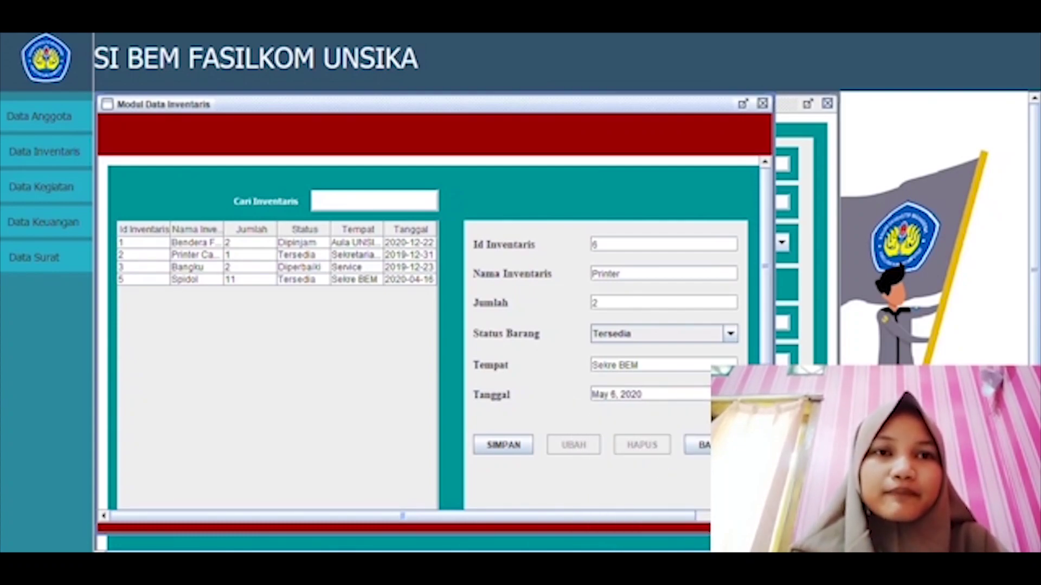
pyautogui.click(729, 395)
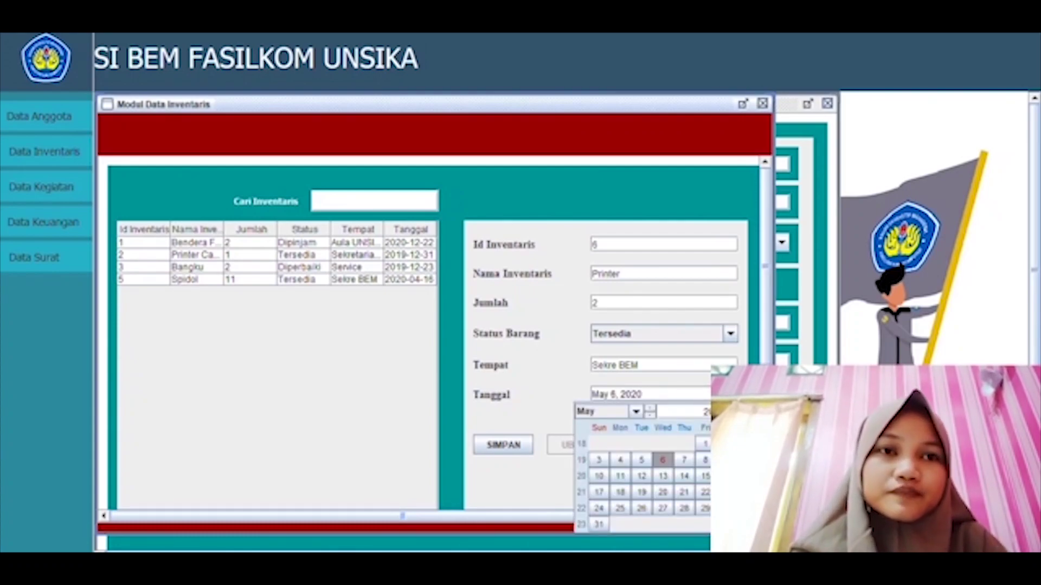
pyautogui.click(729, 394)
pyautogui.click(729, 394)
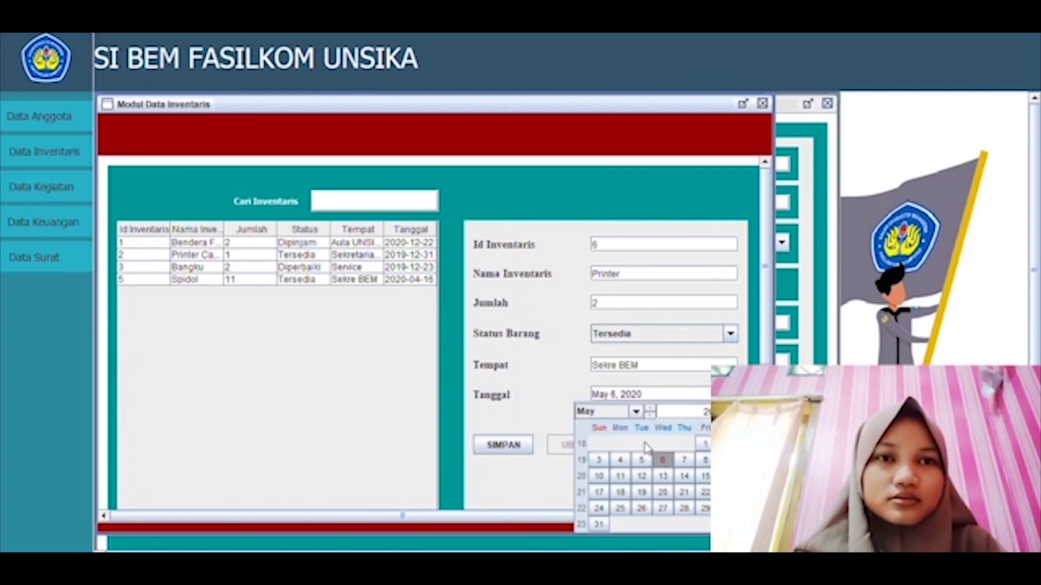
pyautogui.click(703, 446)
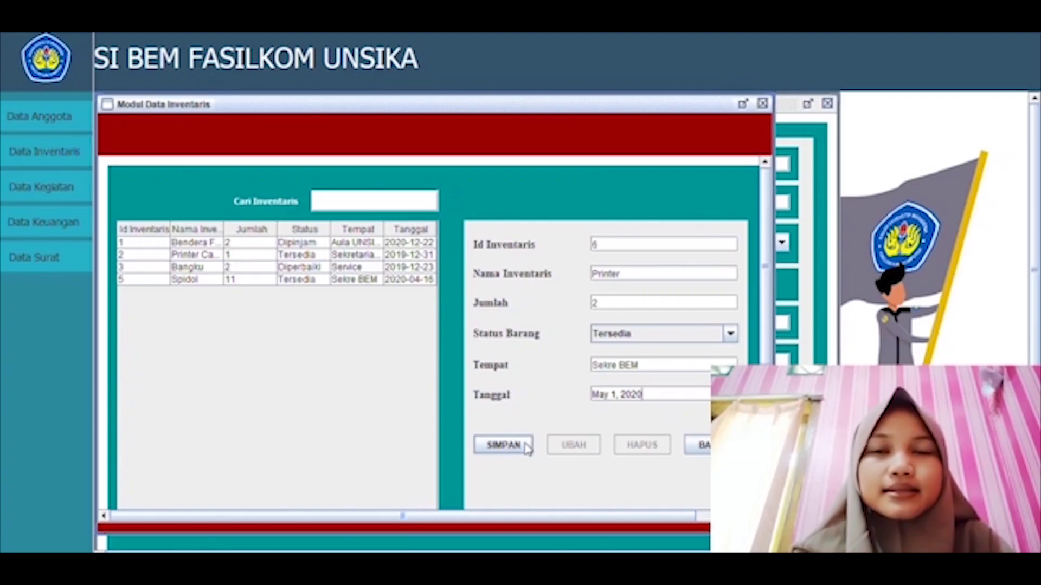
pyautogui.click(527, 445)
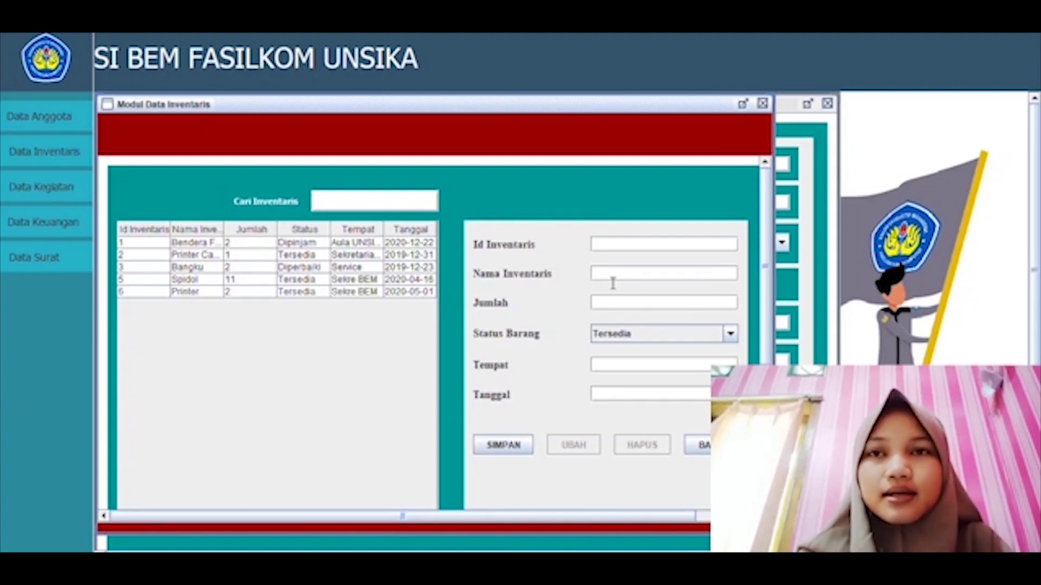
# Step: Change Spidol's quantity from 11 to 9, then delete the Spidol record
pyautogui.click(284, 282)
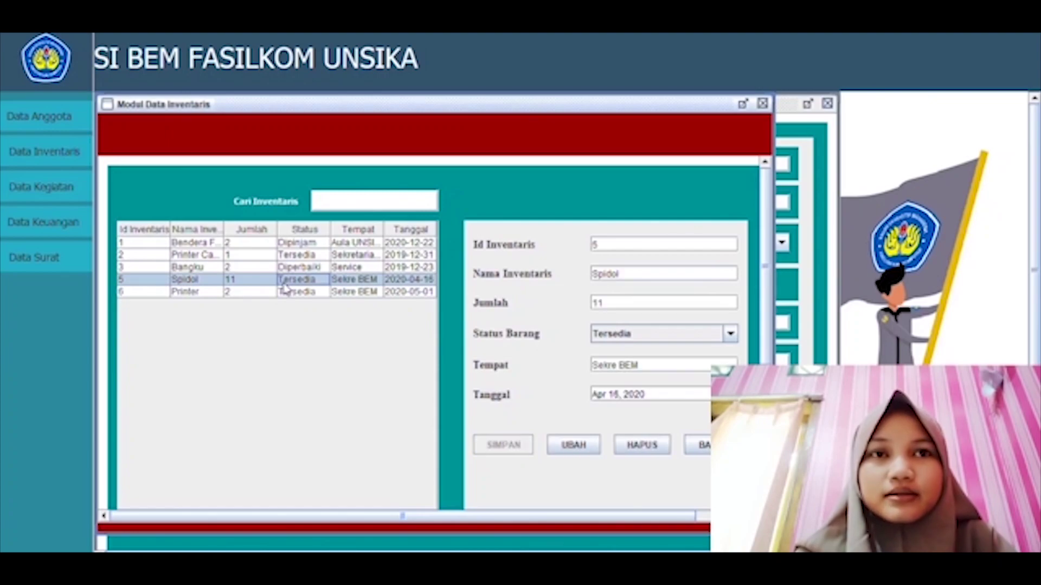
pyautogui.click(630, 314)
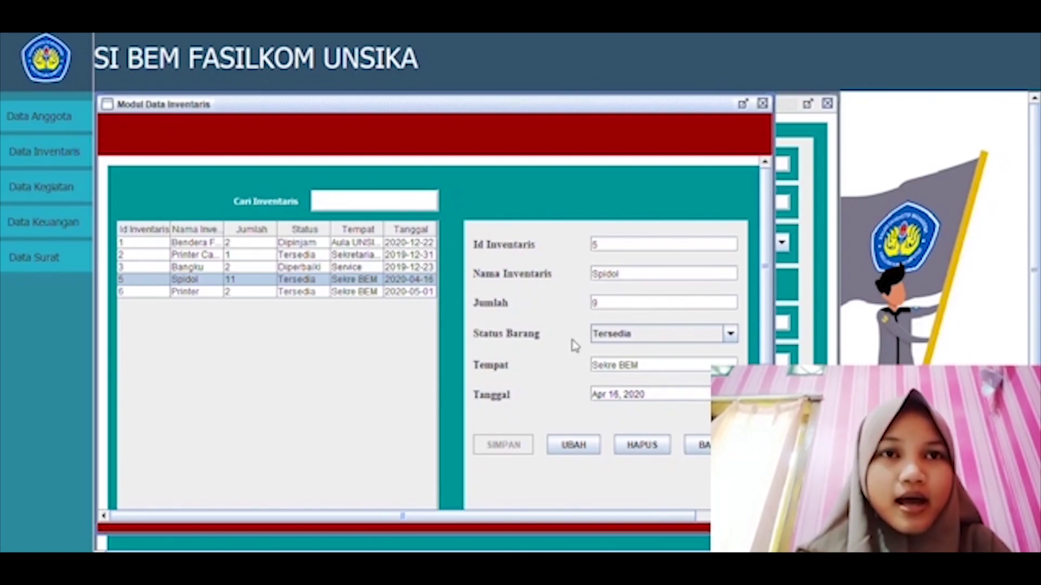
pyautogui.click(575, 445)
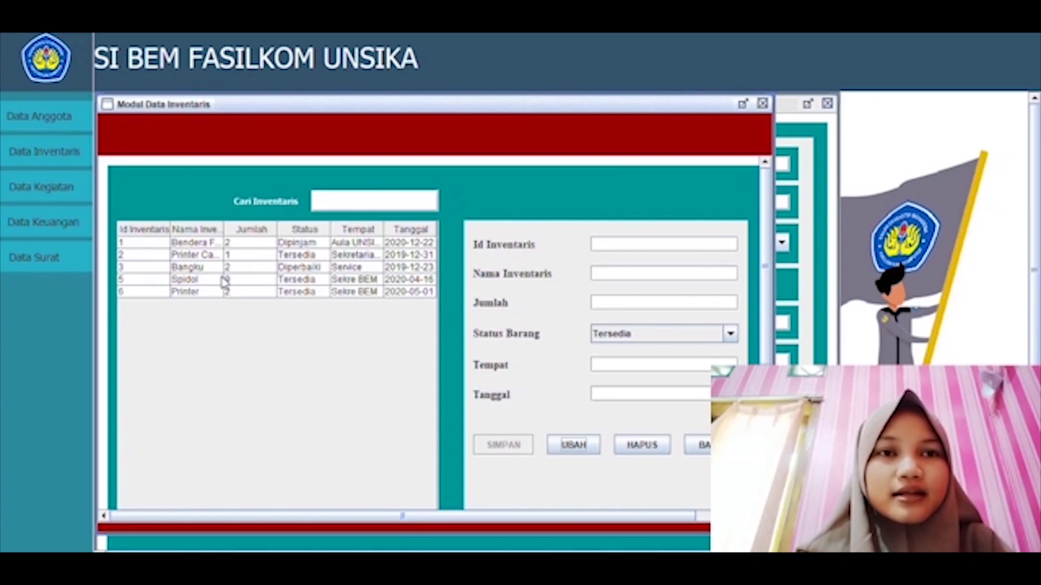
pyautogui.click(225, 282)
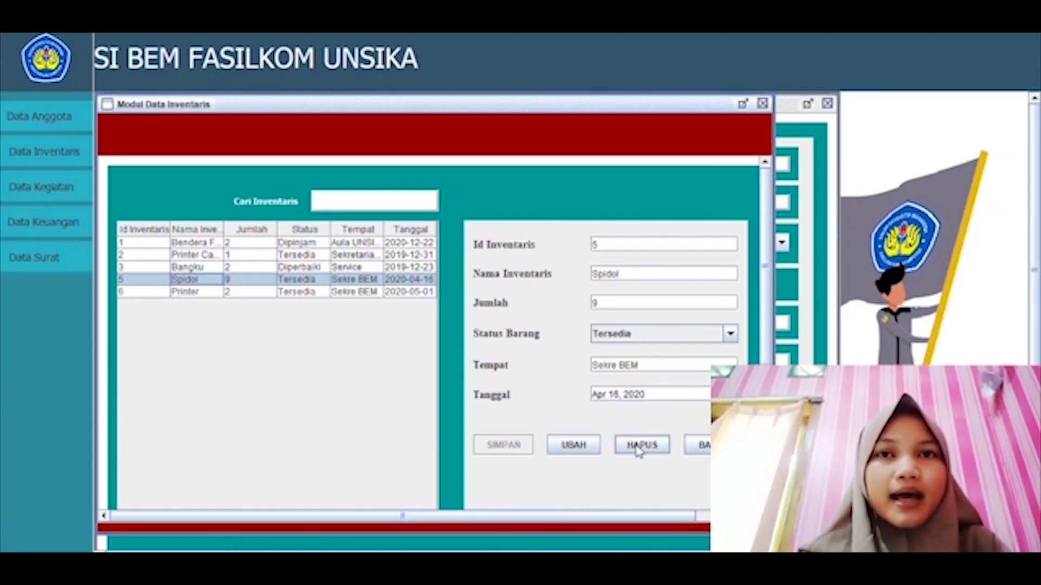
pyautogui.click(640, 449)
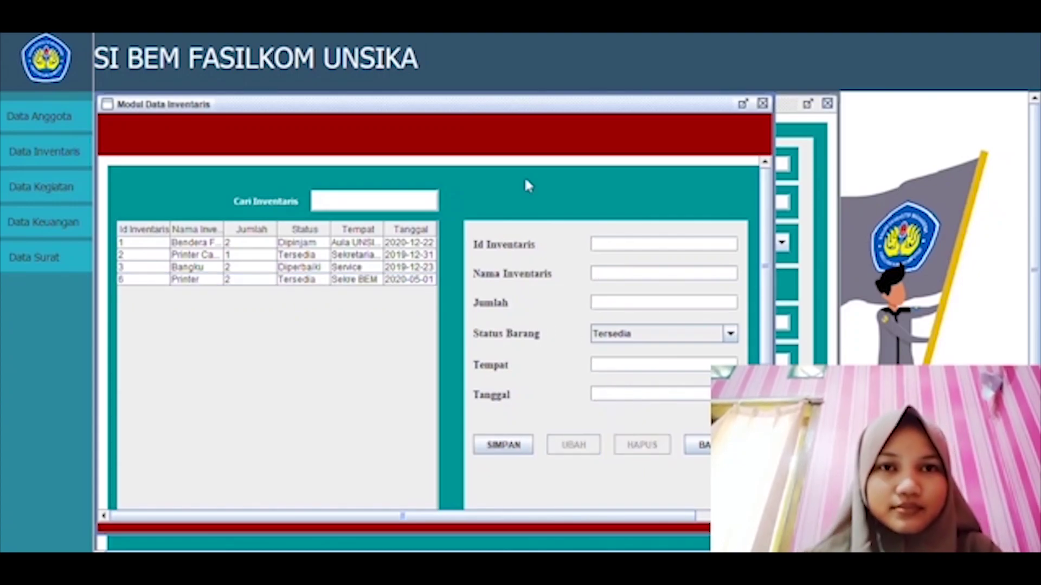
# Step: Clear the inventory form and search 'PRI' to list only the two Printer records
pyautogui.click(279, 280)
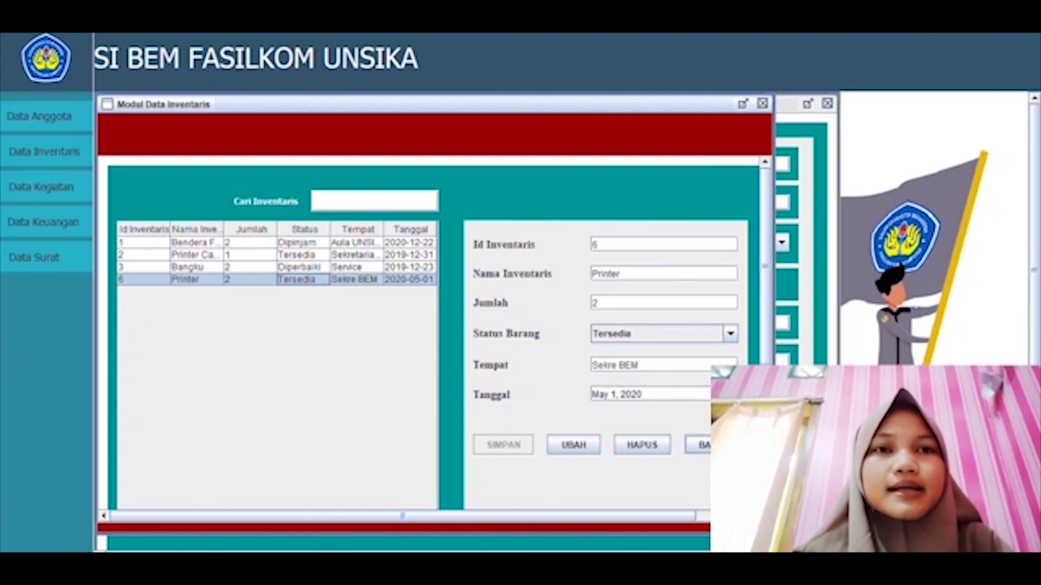
pyautogui.click(698, 445)
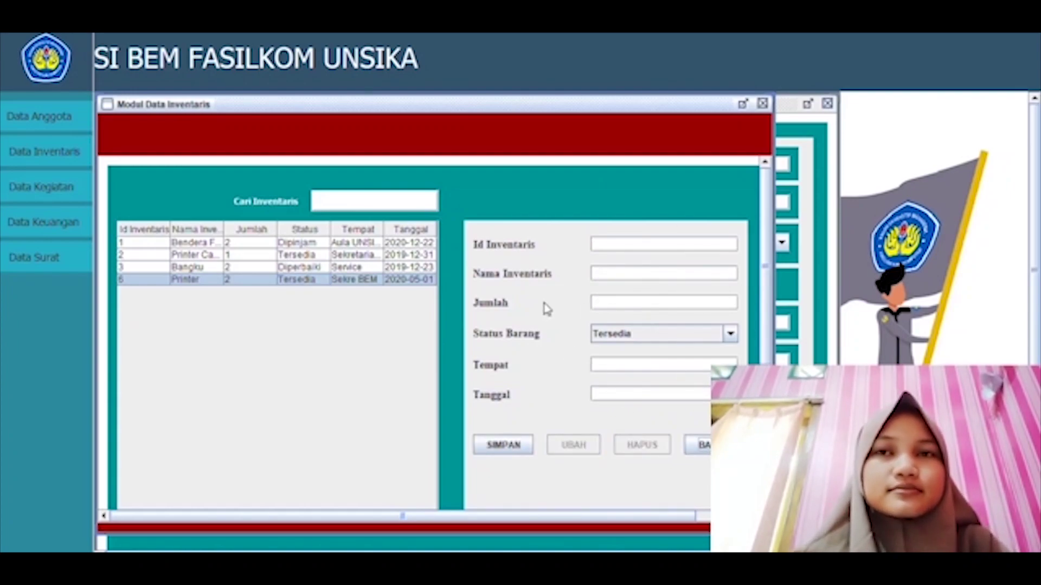
pyautogui.click(352, 208)
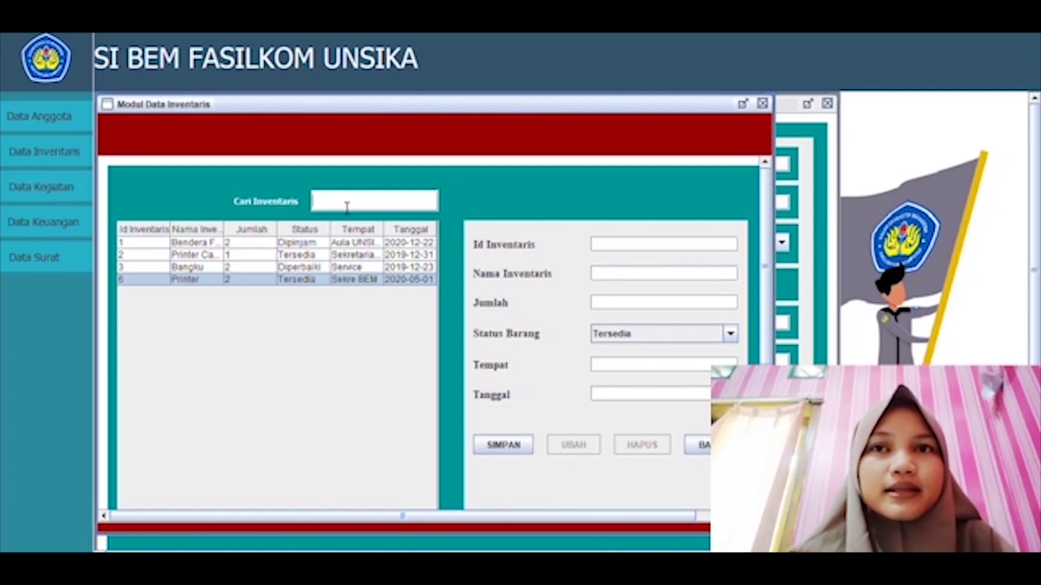
pyautogui.write('PRI')
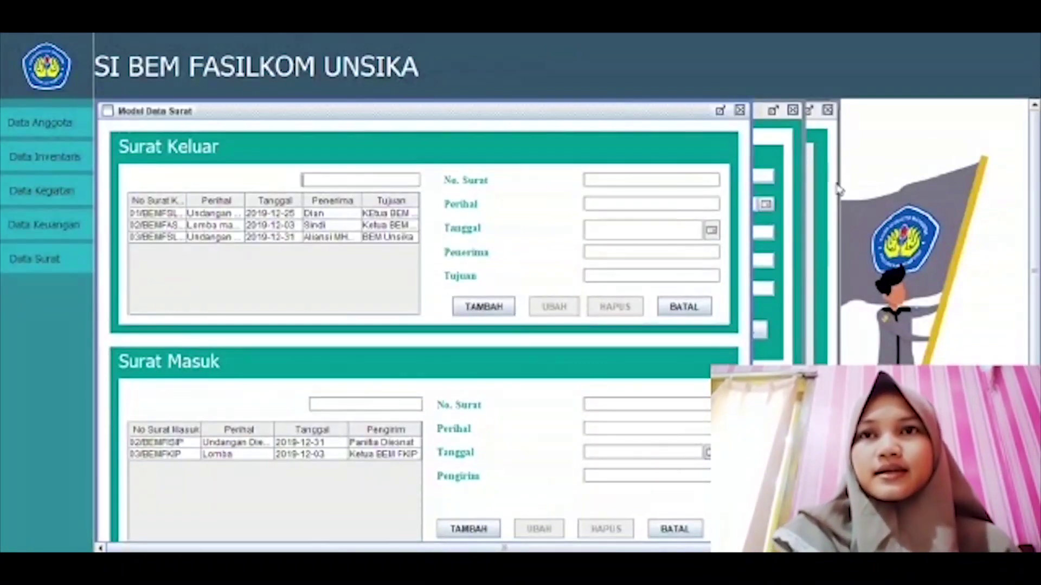
# Step: Enter outgoing letter number 04/BEMFASILKOM with subject Undangan
pyautogui.click(793, 110)
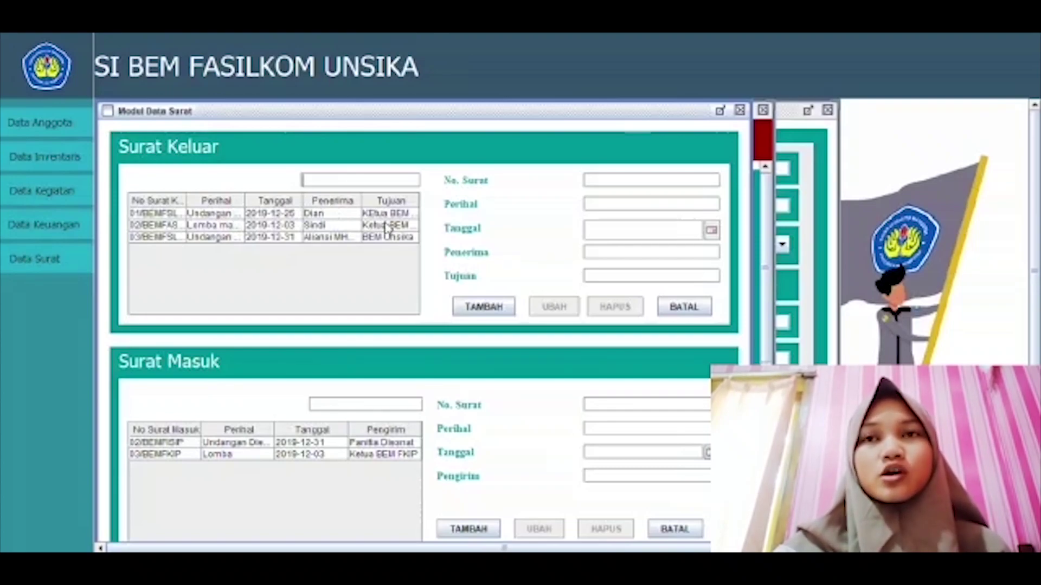
pyautogui.click(618, 187)
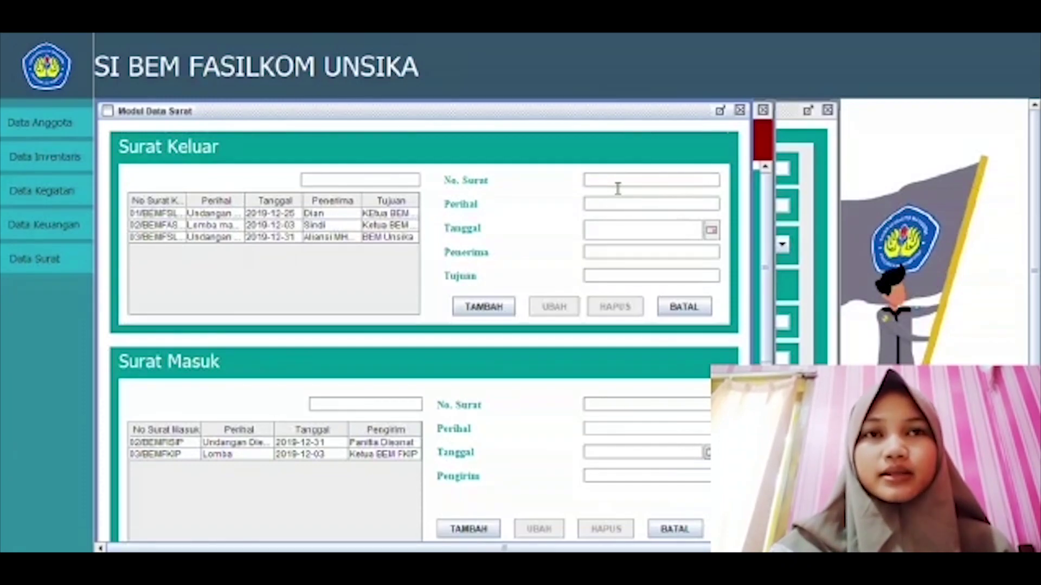
pyautogui.write('04')
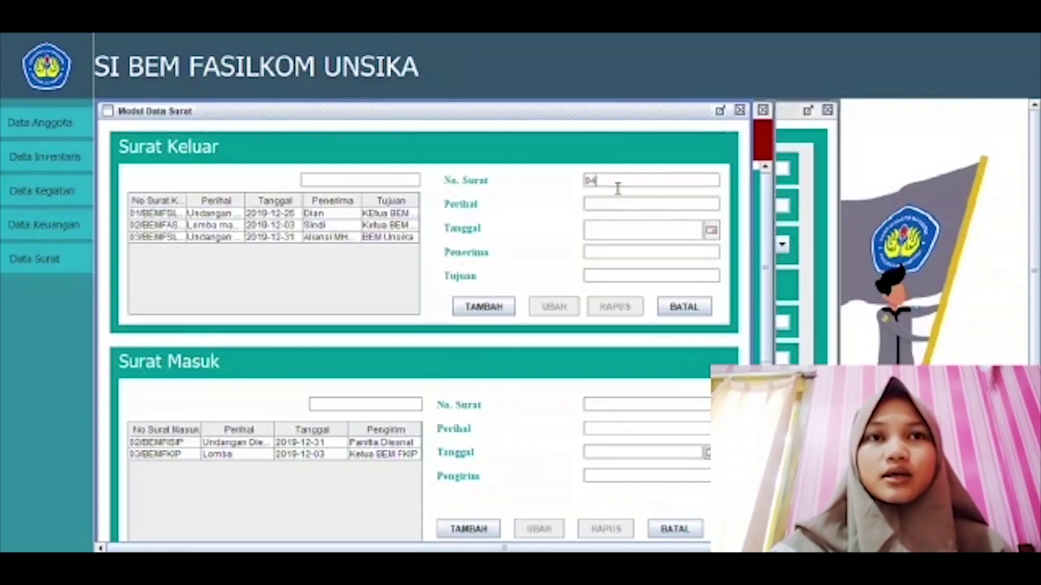
pyautogui.write('/B')
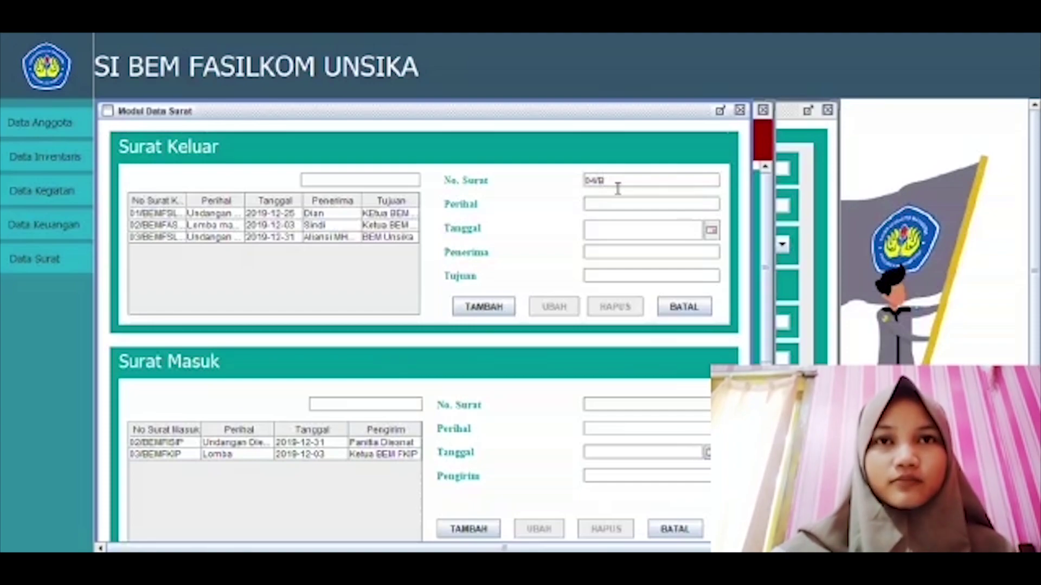
pyautogui.write('E')
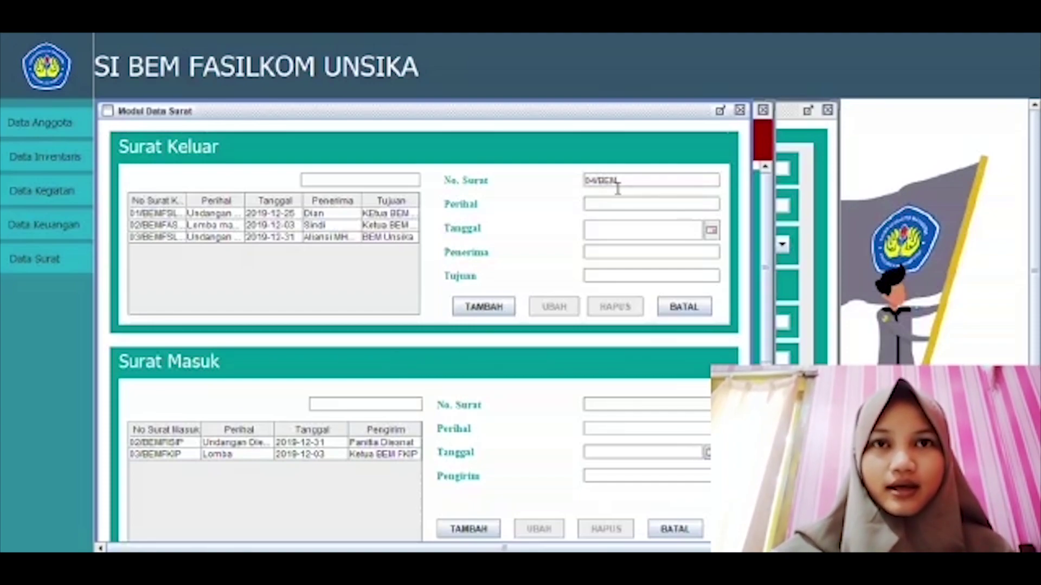
pyautogui.write('MFASILKOM')
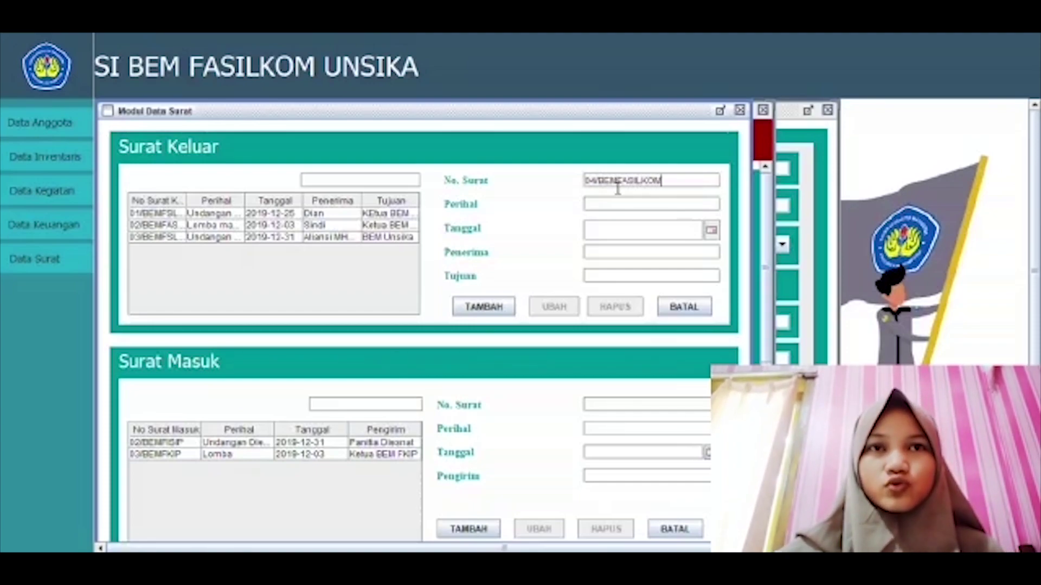
pyautogui.click(619, 211)
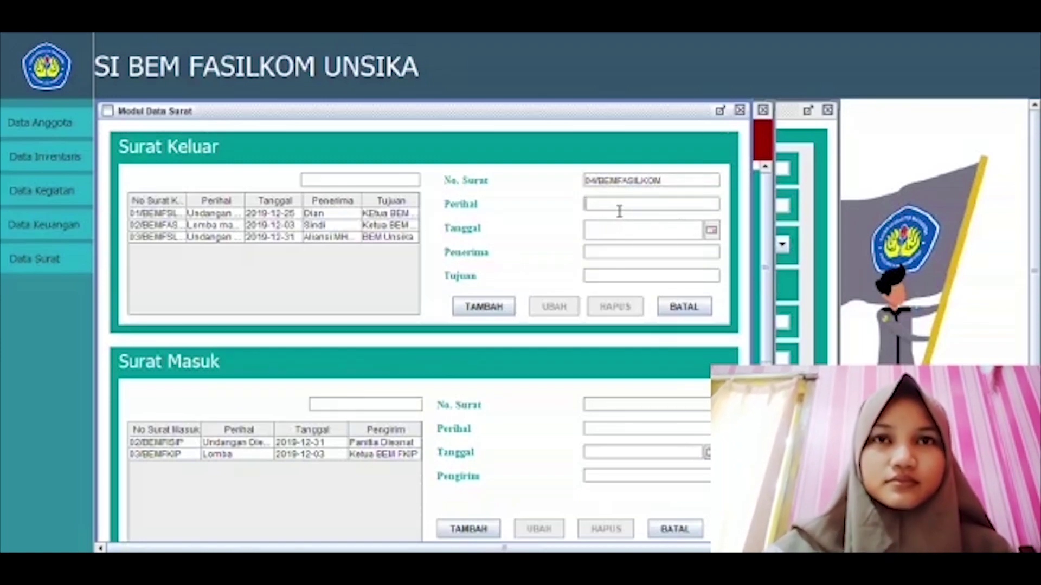
pyautogui.write('Undangan')
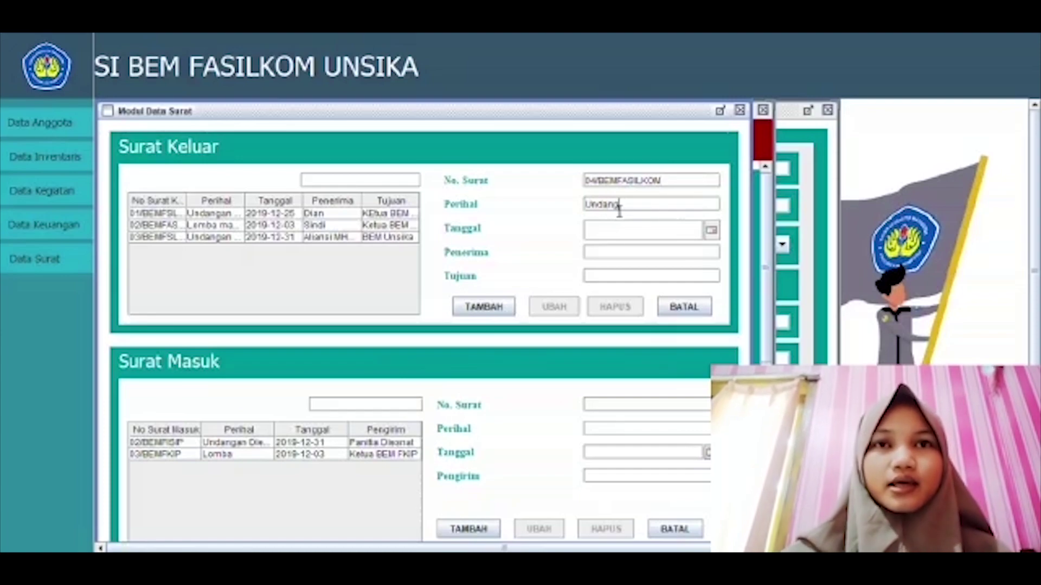
# Step: Pick 3 May 2020 as the letter date and enter recipient Ketua Bem Fisip
pyautogui.click(711, 231)
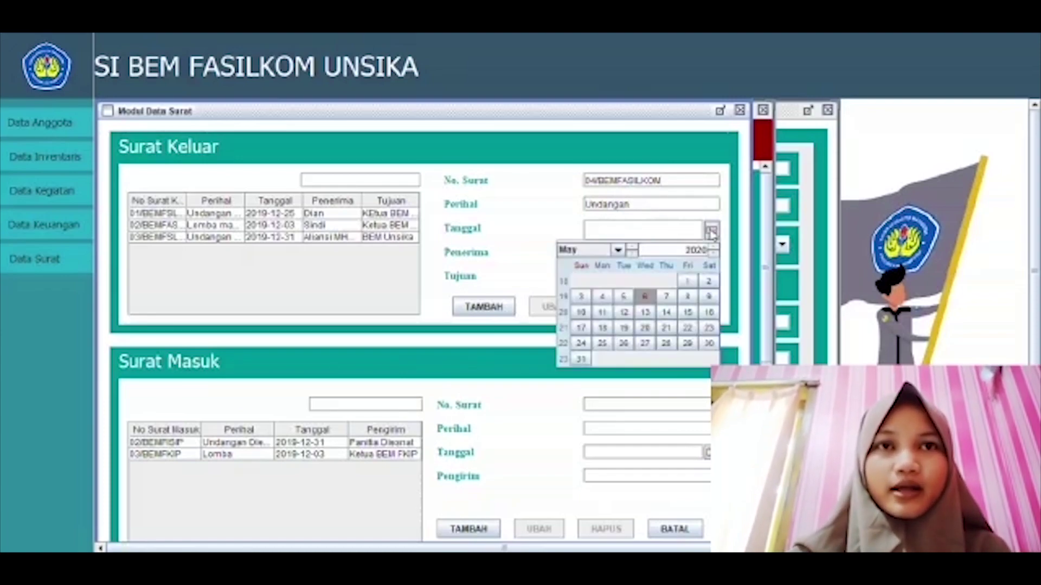
pyautogui.click(583, 297)
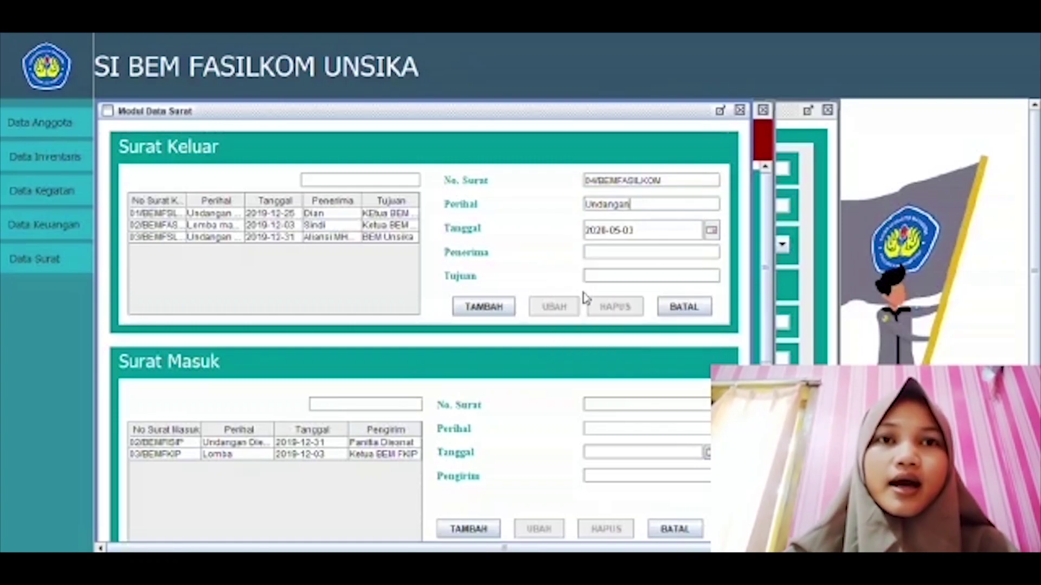
pyautogui.click(601, 257)
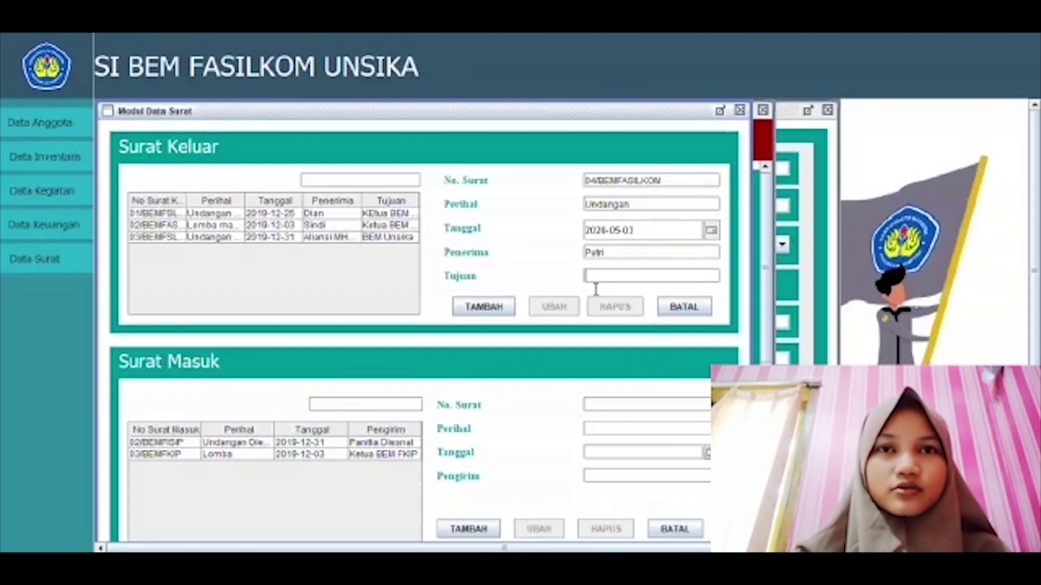
pyautogui.write('Ketua')
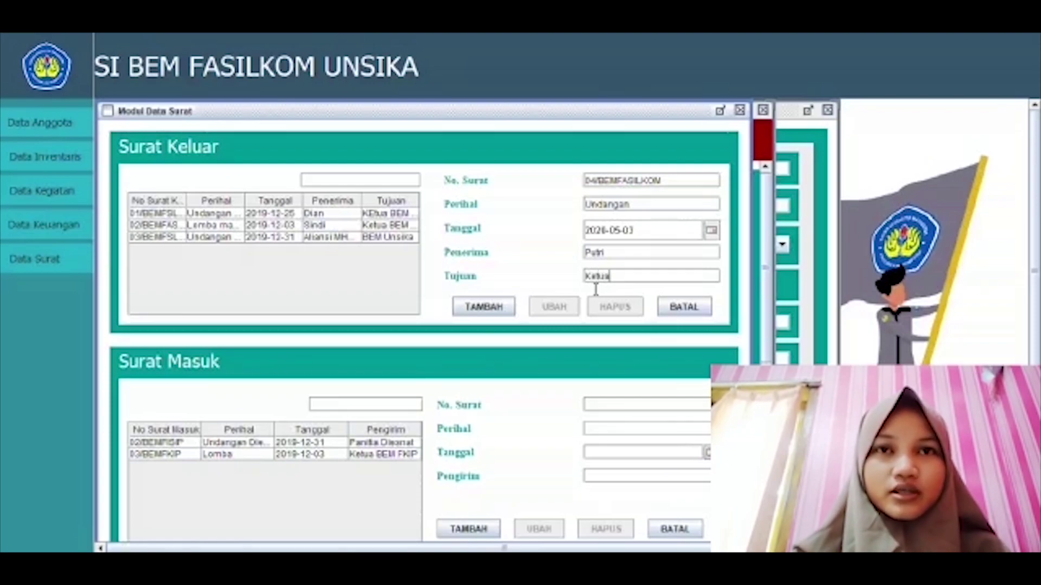
pyautogui.write(' Bem')
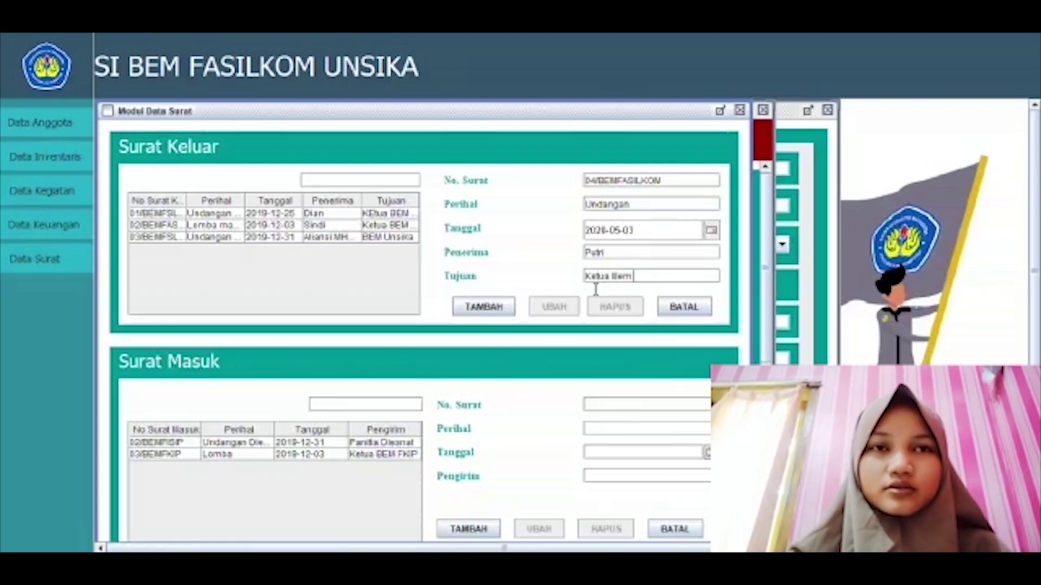
pyautogui.write(' Fi')
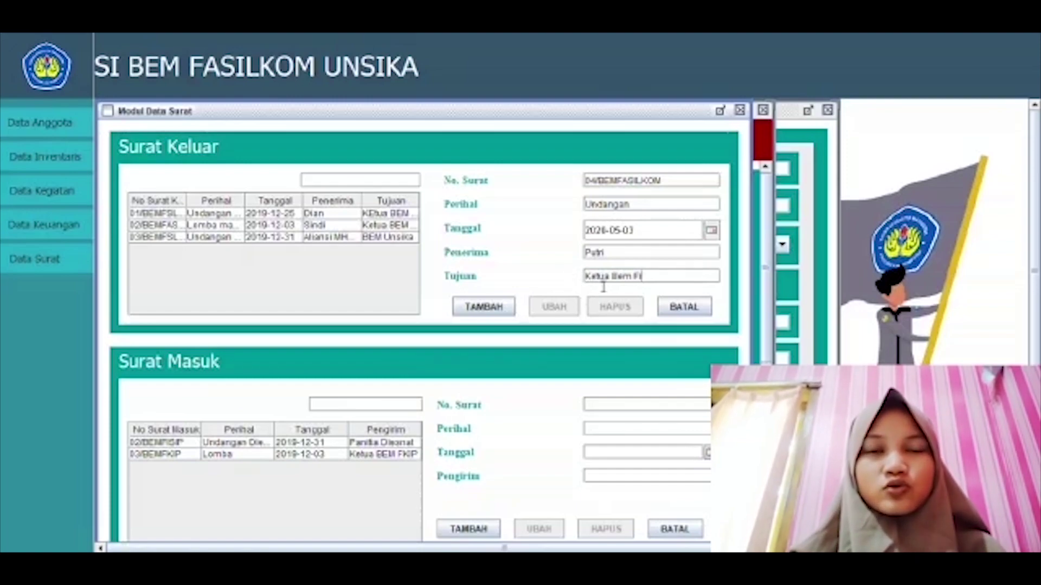
pyautogui.write('sip')
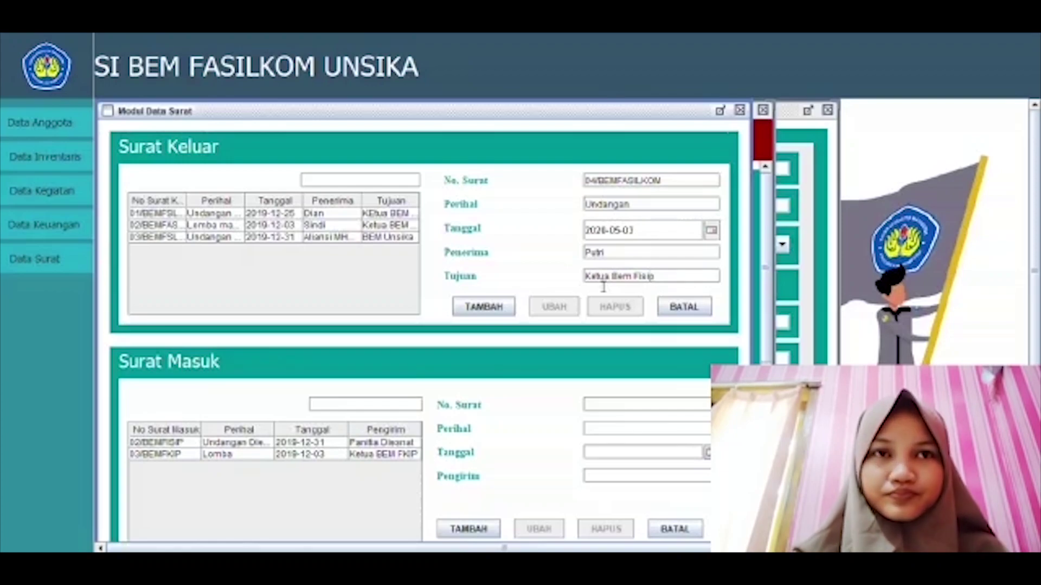
# Step: Add letter 04/BEMFASILKOM to the list, then fix its recipient name's spelling and save
pyautogui.click(479, 306)
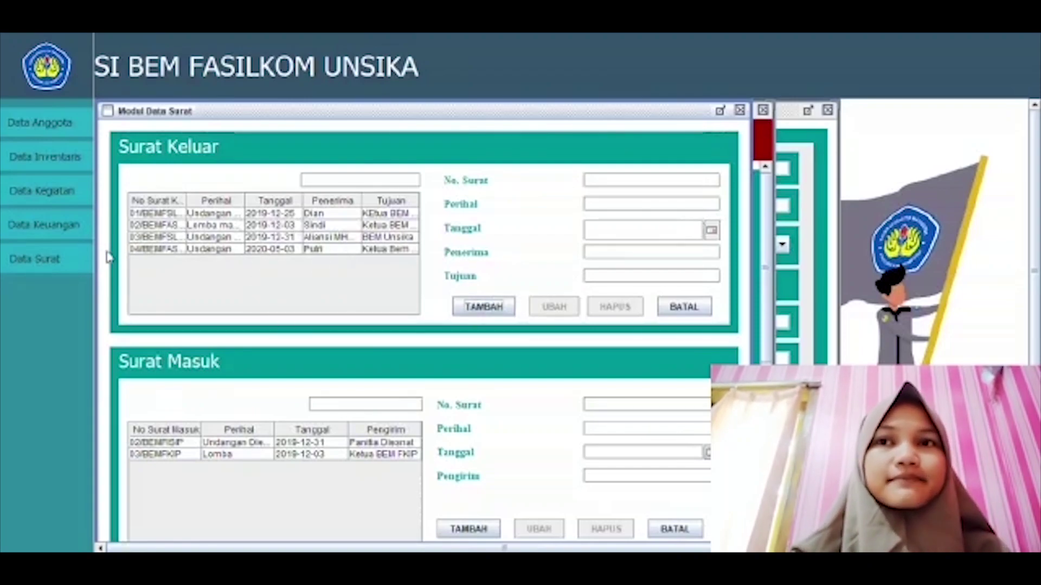
pyautogui.click(314, 252)
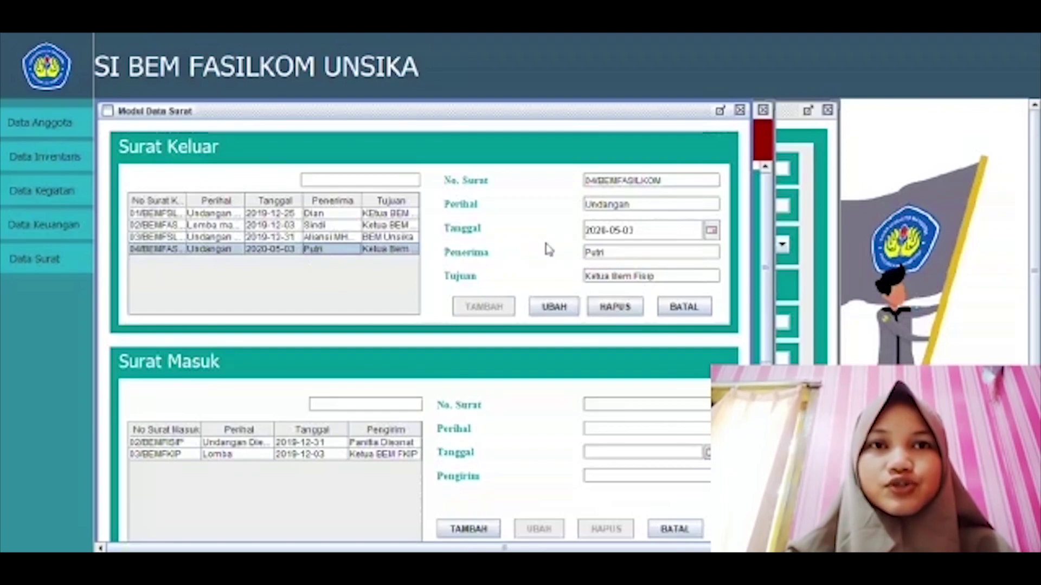
pyautogui.click(622, 261)
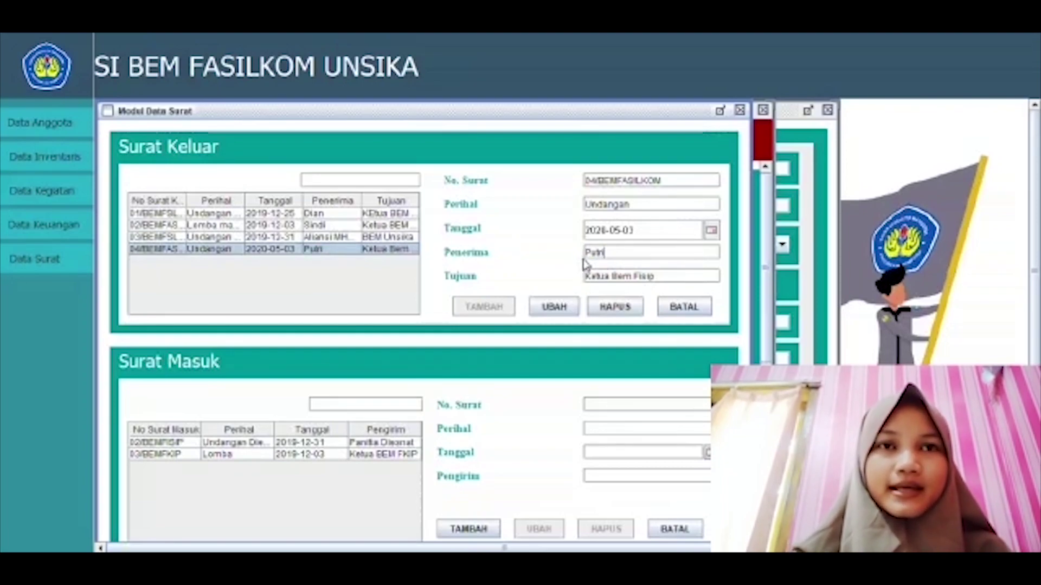
pyautogui.moveTo(592, 263); pyautogui.dragTo(602, 263)
pyautogui.click(606, 263)
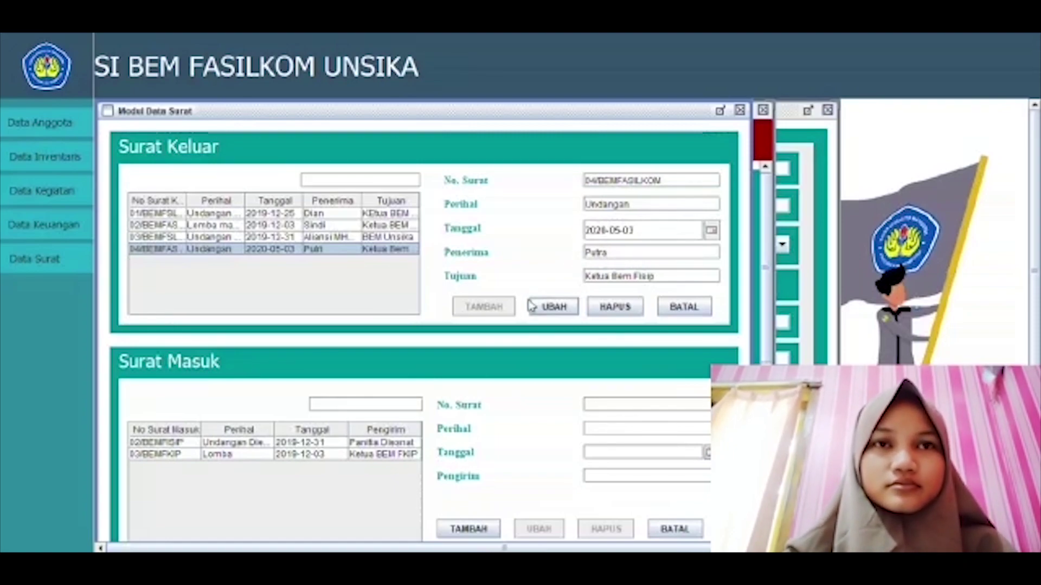
pyautogui.click(551, 306)
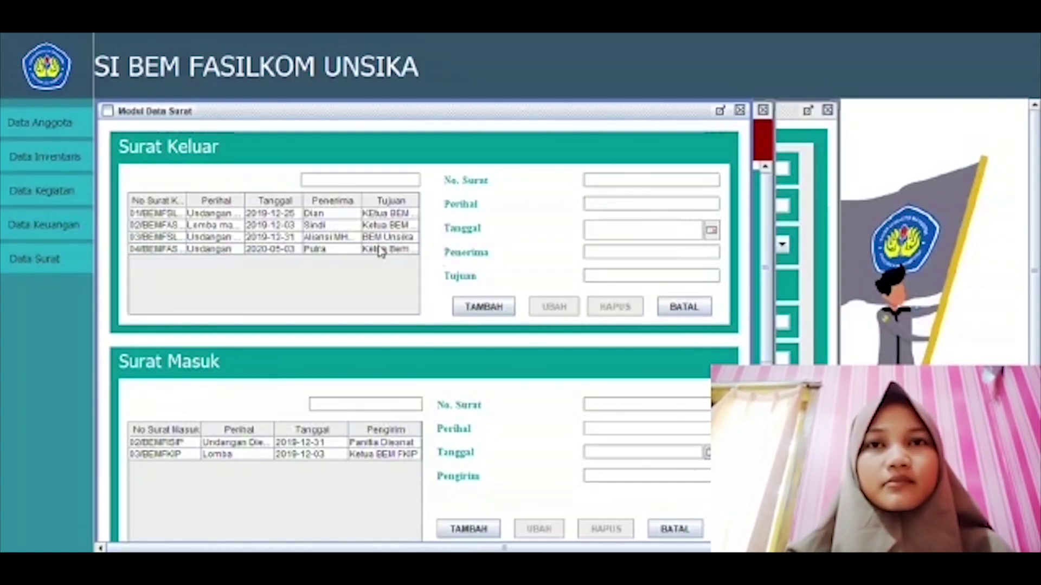
# Step: Delete the 04/BEMFASILKOM outgoing letter and clear the form
pyautogui.click(319, 250)
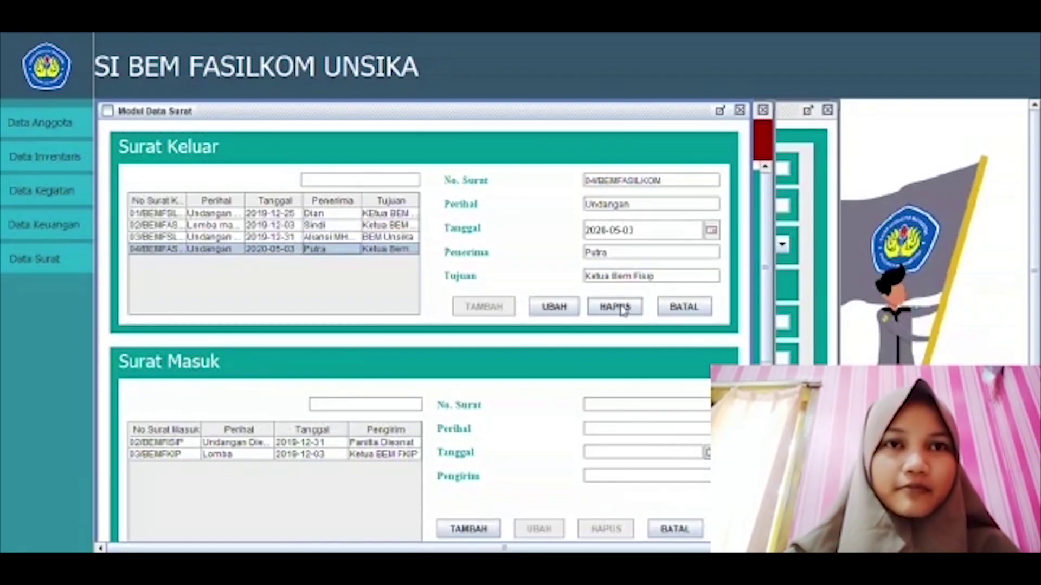
pyautogui.click(605, 312)
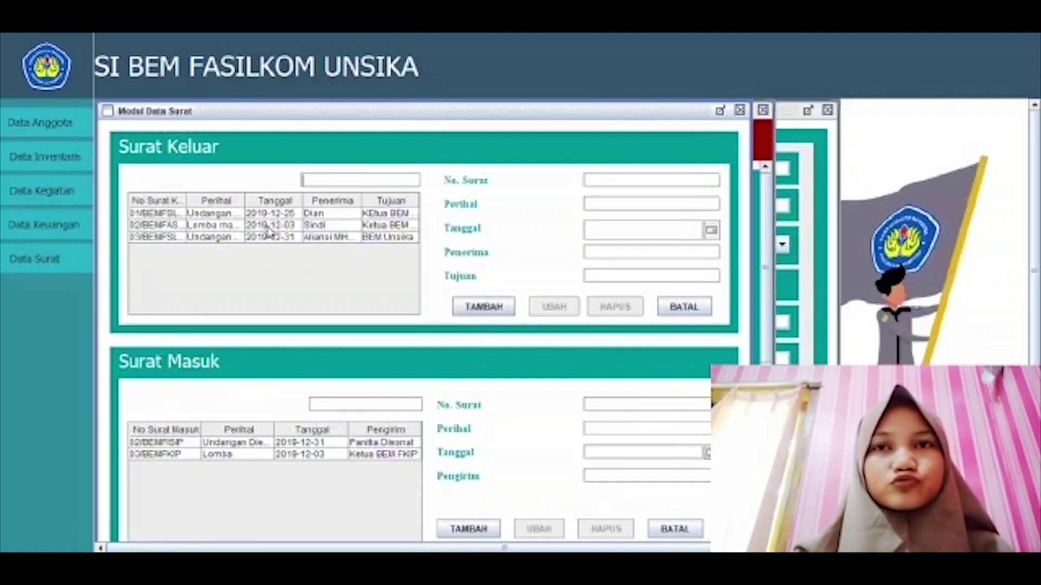
pyautogui.click(288, 226)
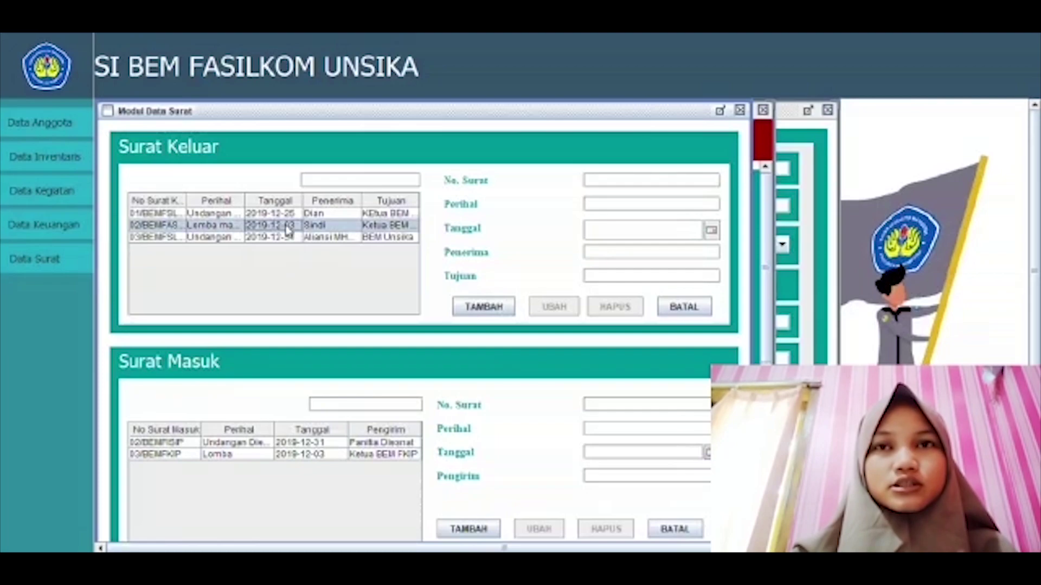
pyautogui.click(682, 308)
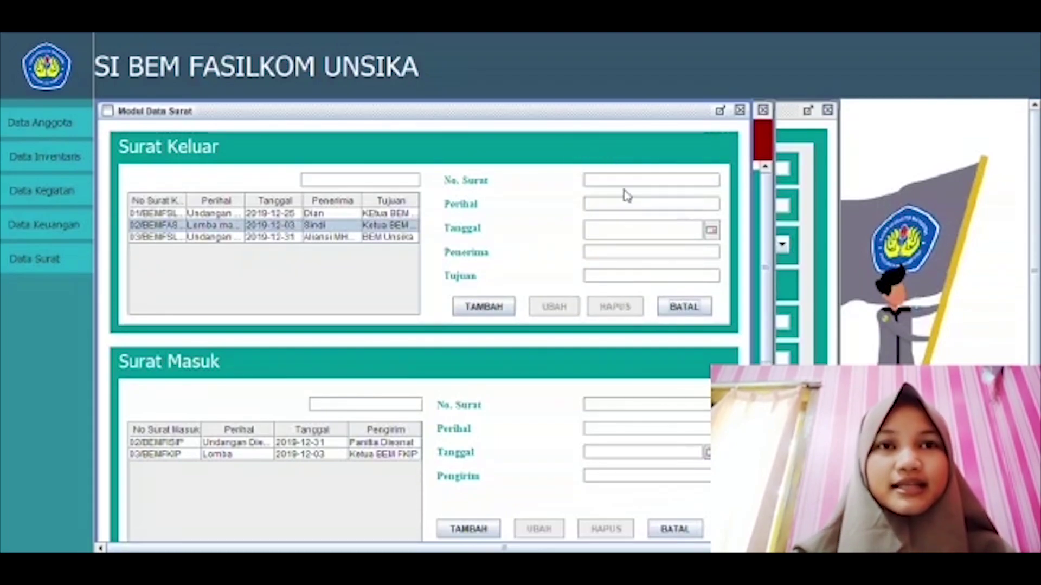
# Step: Search the outgoing letters for 'unda' to list only the Undangan letters
pyautogui.click(330, 184)
pyautogui.write('undangan')
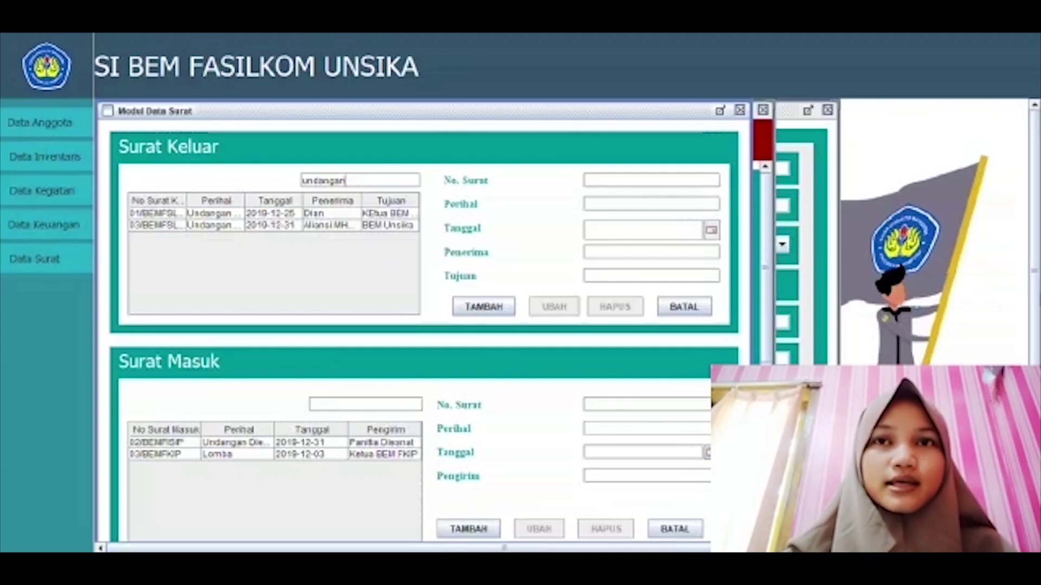
pyautogui.scroll(-3, 1034, 357)
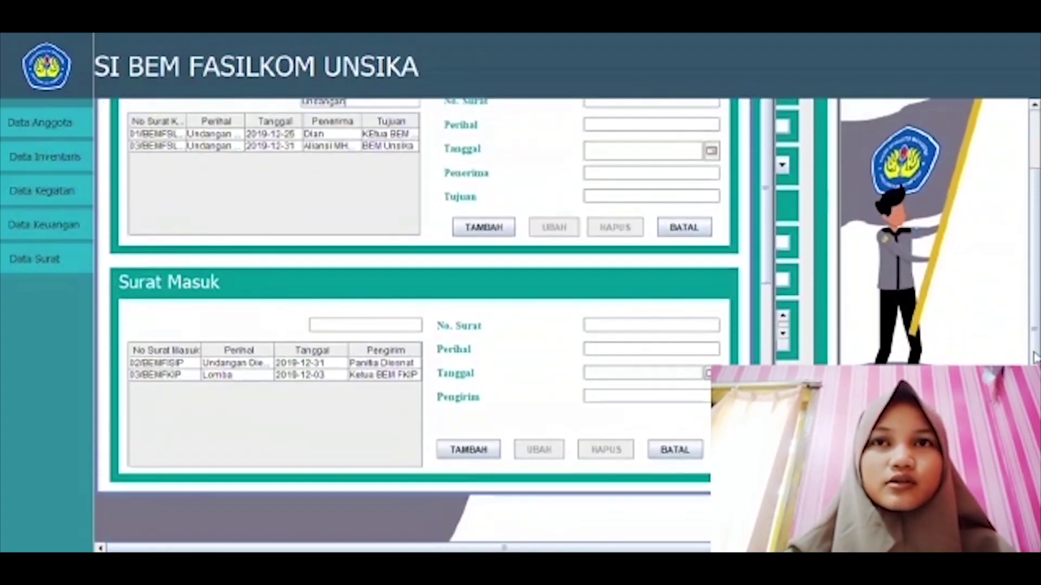
# Step: Enter incoming letter number 04/BEMFKIP with subject Undangan
pyautogui.scroll(1, 1034, 357)
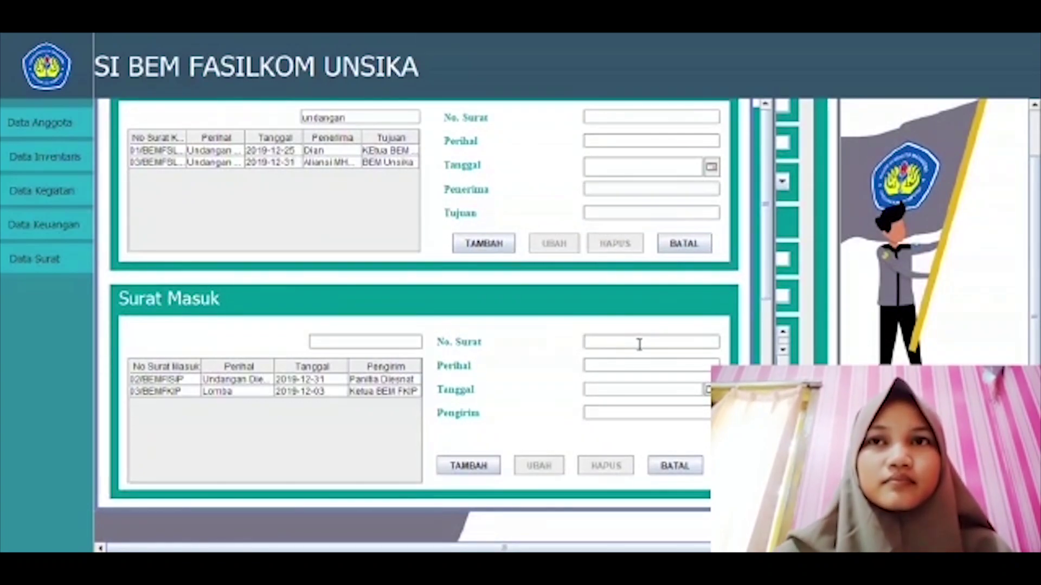
pyautogui.write('04')
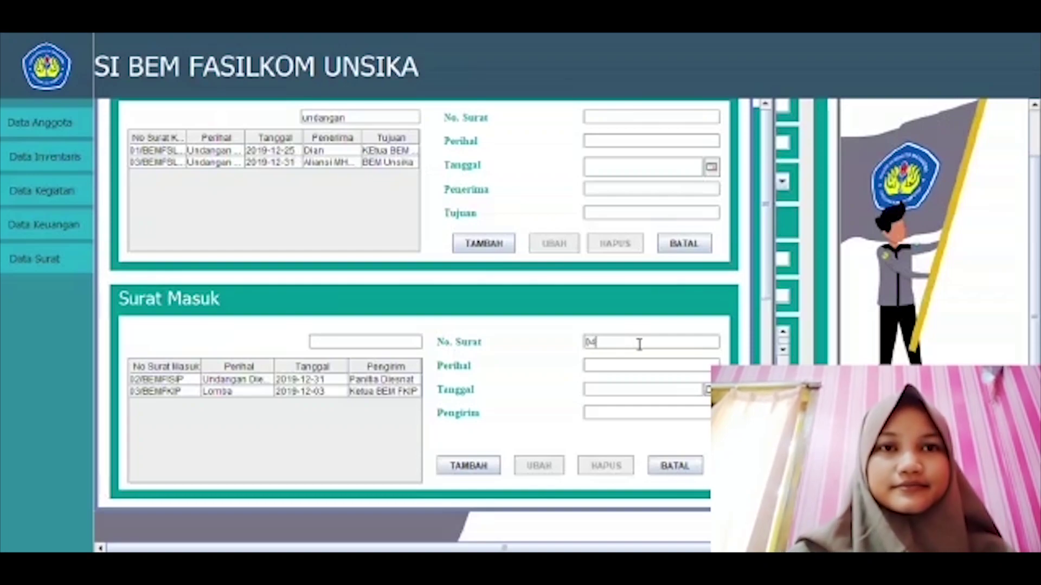
pyautogui.write('/b')
pyautogui.press('BackSpace')
pyautogui.press('BackSpace')
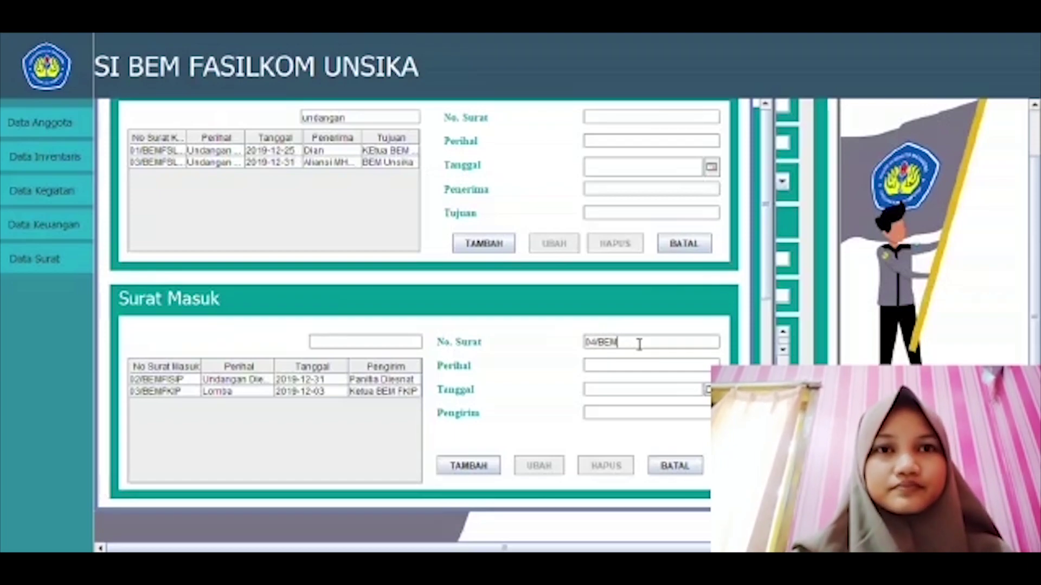
pyautogui.write('FKIP')
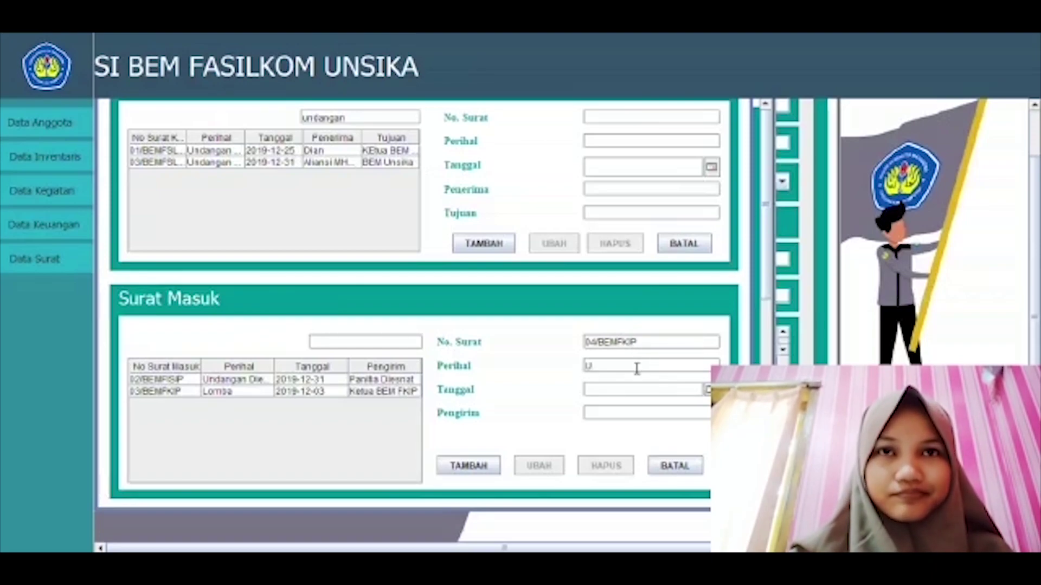
pyautogui.click(637, 368)
pyautogui.write('Undangan')
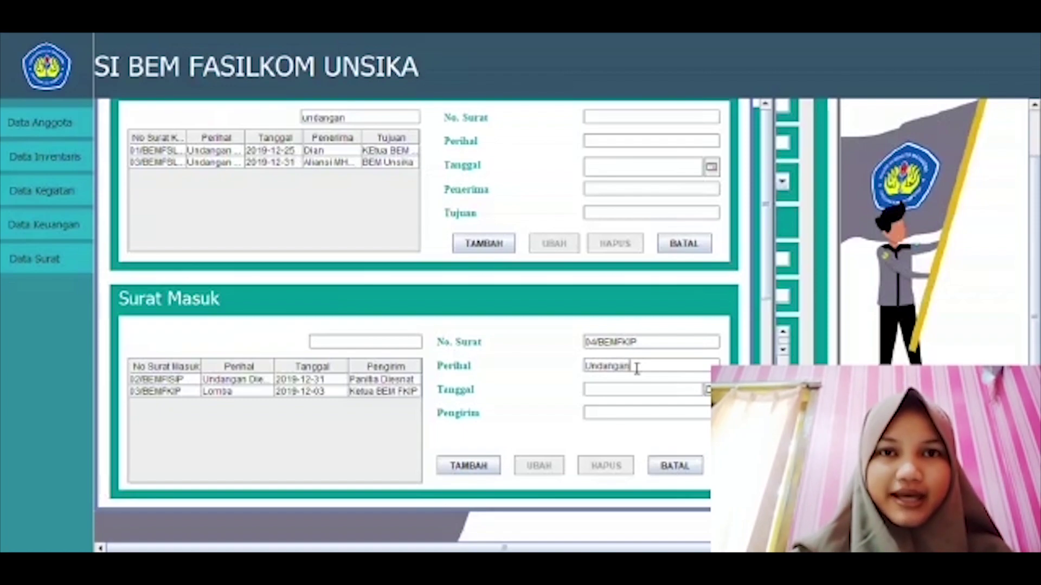
# Step: Set the date to 4 May 2020, enter sender Ketua BEM FKIP, and add the letter
pyautogui.click(708, 389)
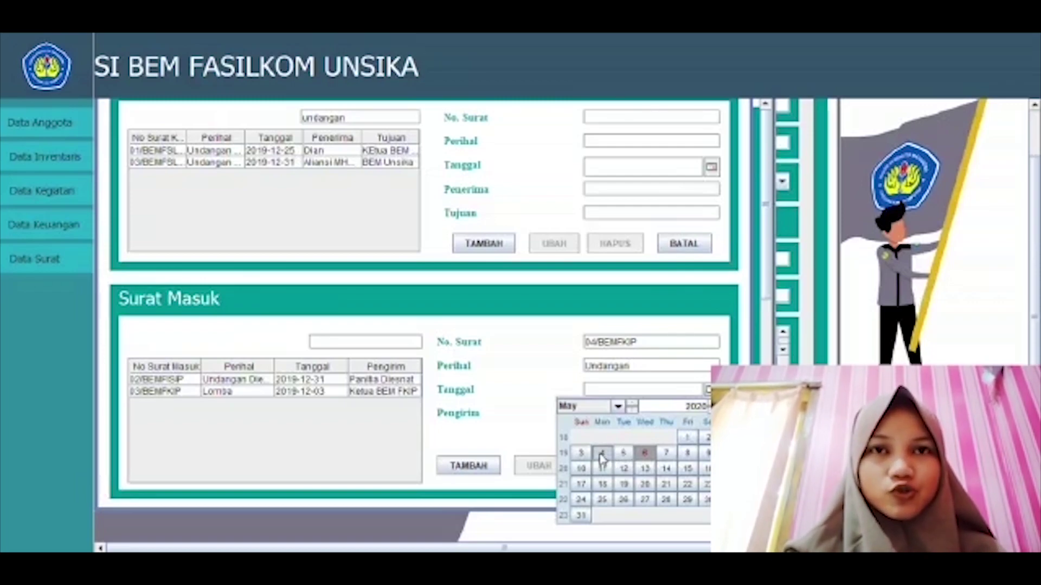
pyautogui.click(602, 454)
pyautogui.click(606, 418)
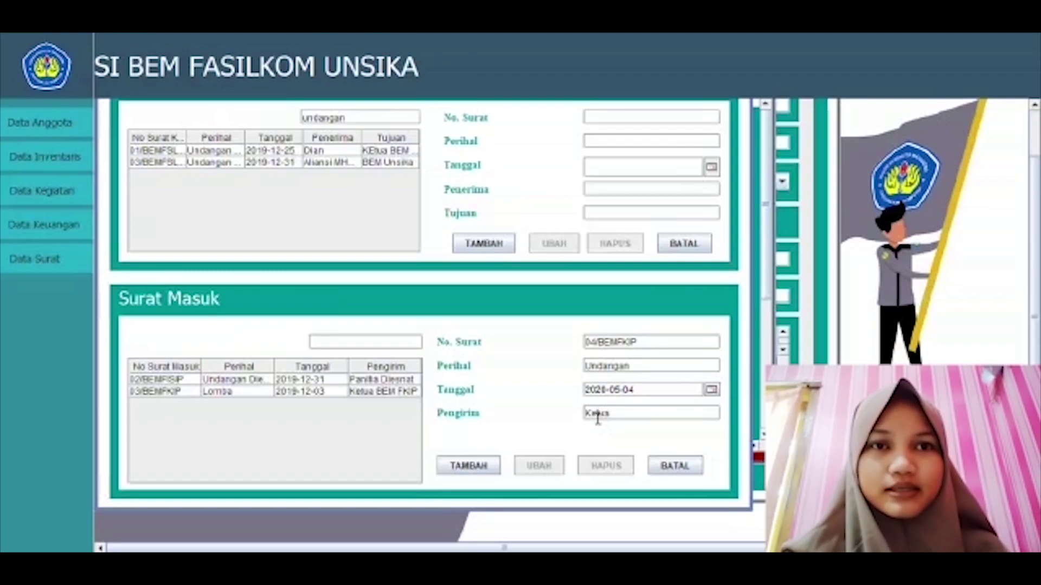
pyautogui.write('B')
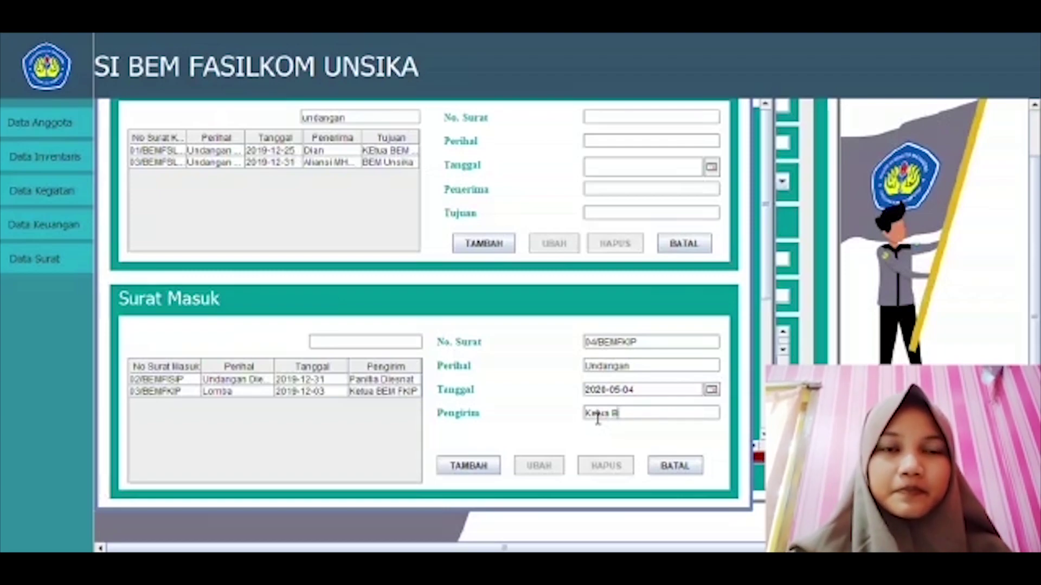
pyautogui.write('eEM FKIP')
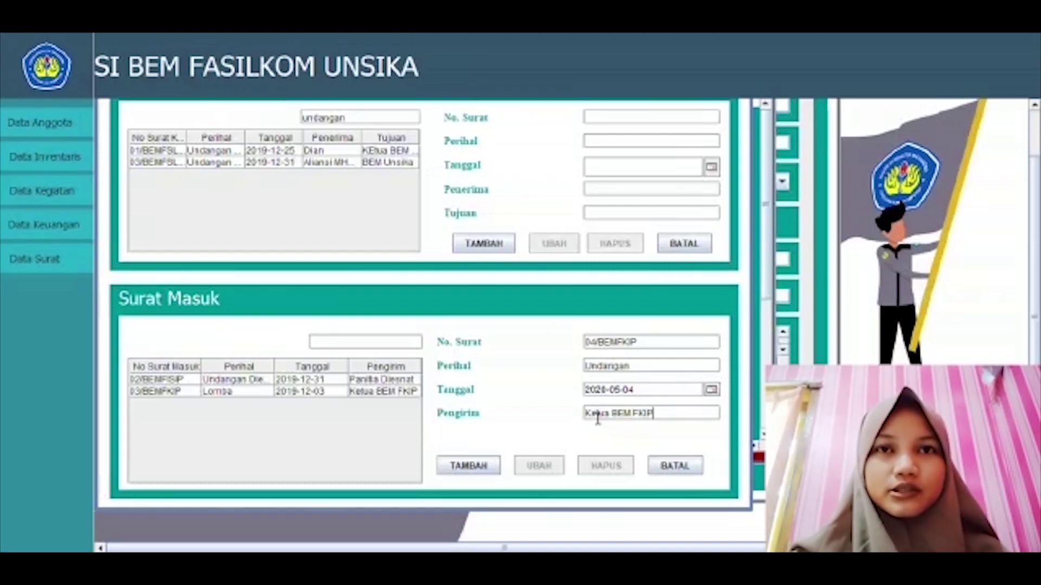
pyautogui.click(482, 467)
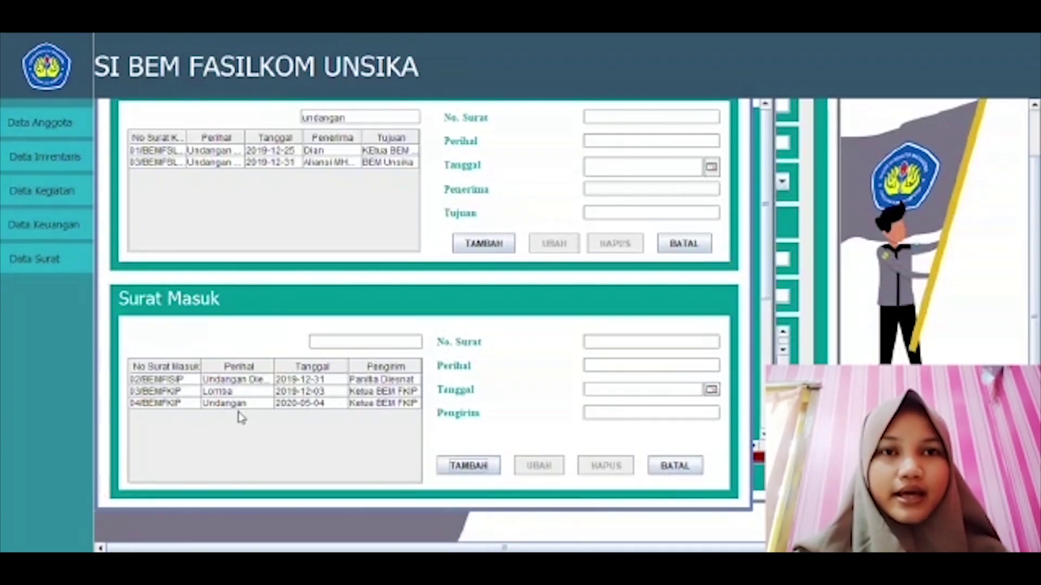
# Step: Change incoming letter 04/BEMFKIP's date to 3 May 2020 and save it
pyautogui.click(214, 407)
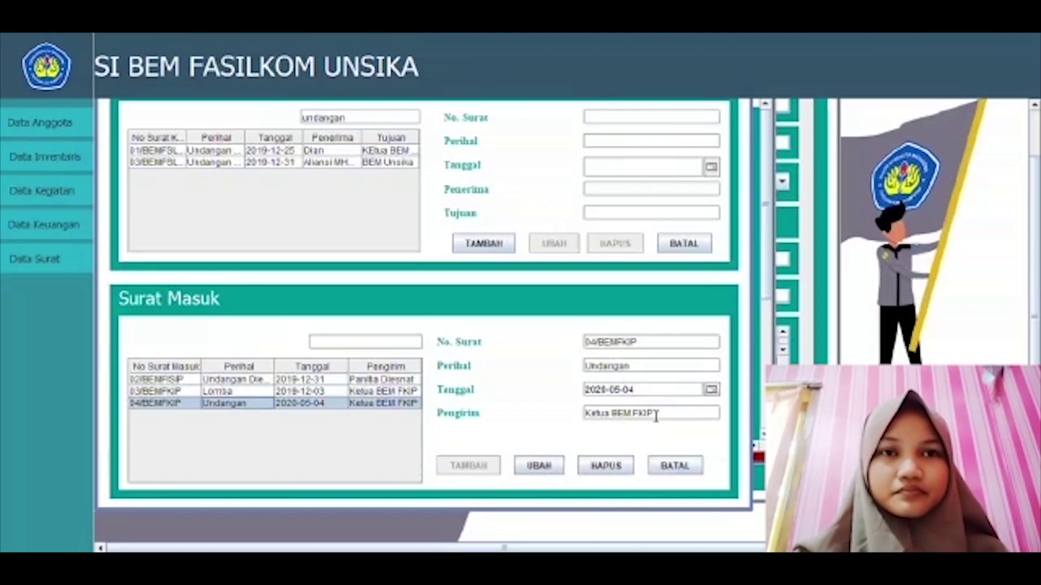
pyautogui.click(710, 392)
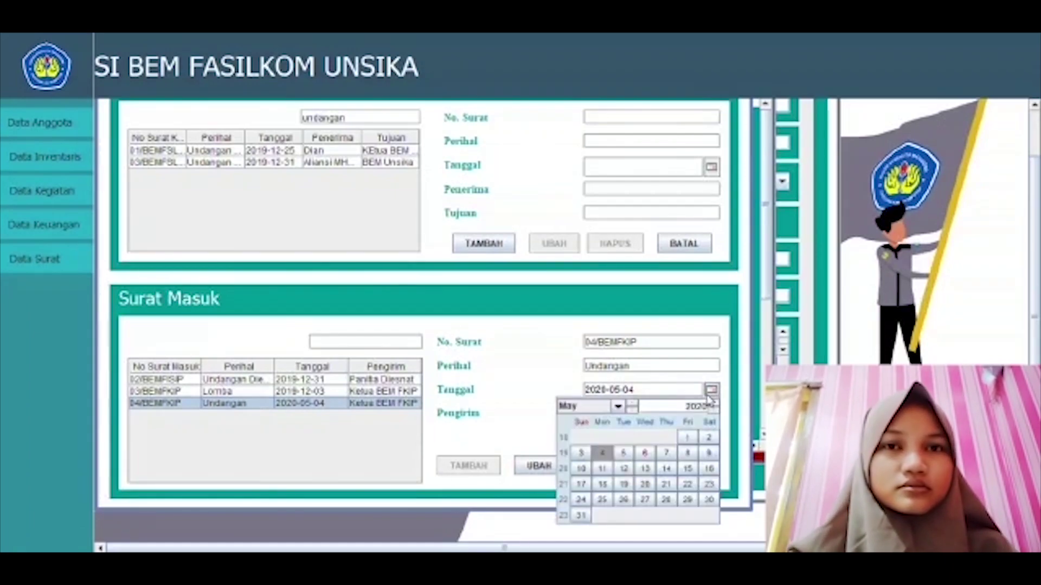
pyautogui.click(581, 453)
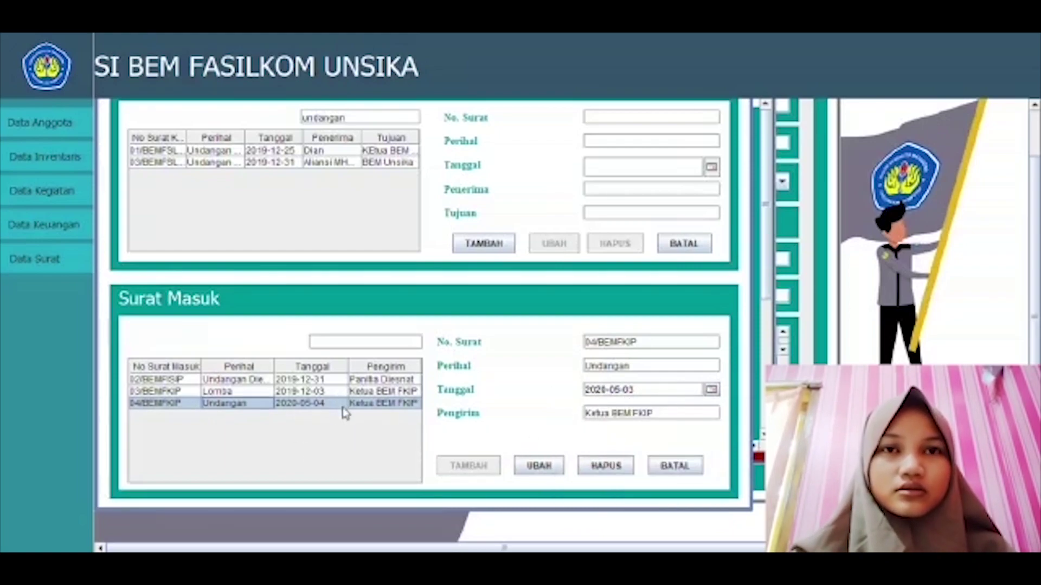
pyautogui.click(536, 476)
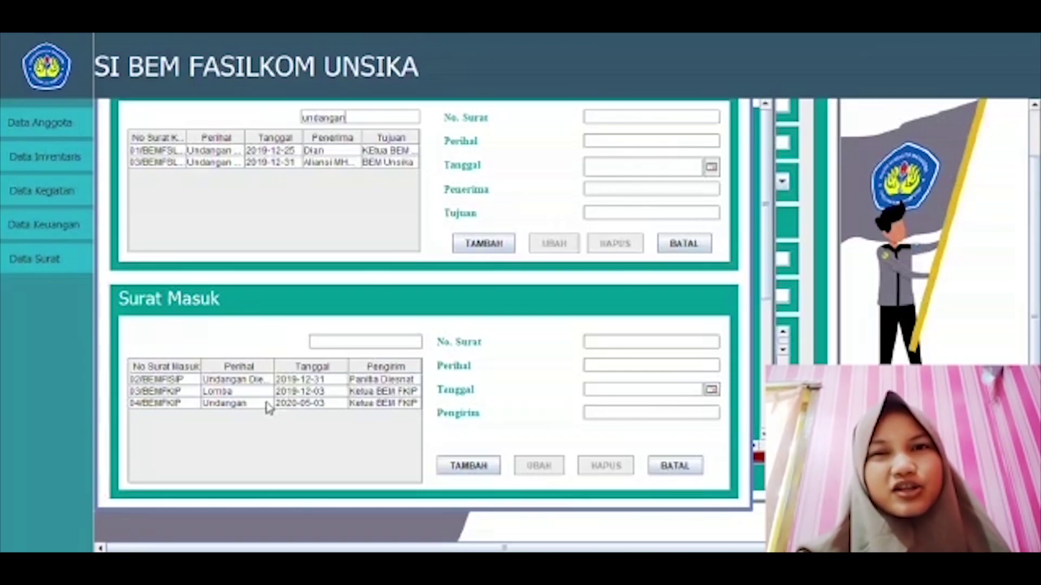
# Step: Delete incoming letter 04/BEMFKIP and clear the form
pyautogui.click(309, 405)
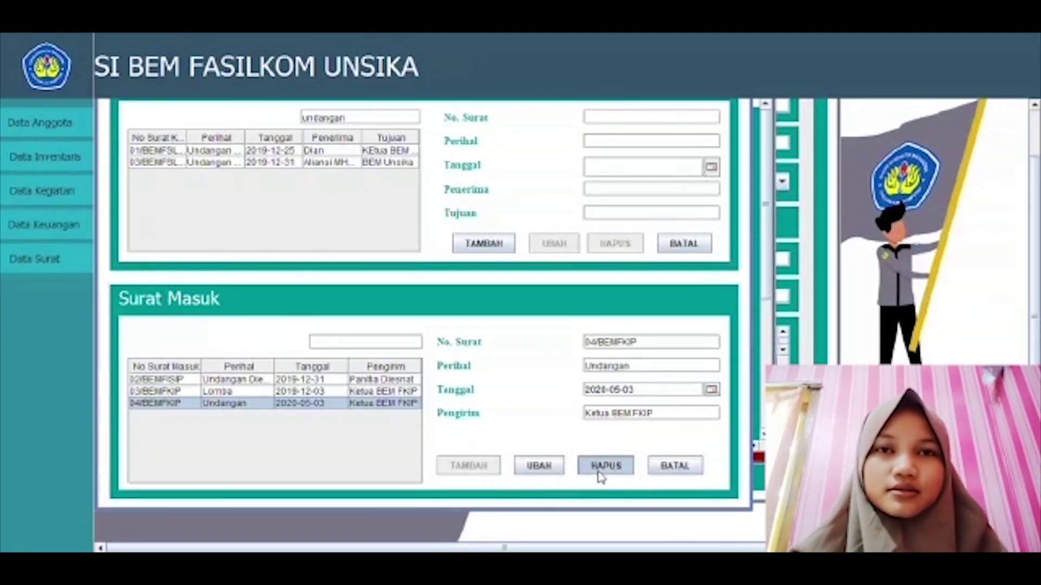
pyautogui.click(601, 467)
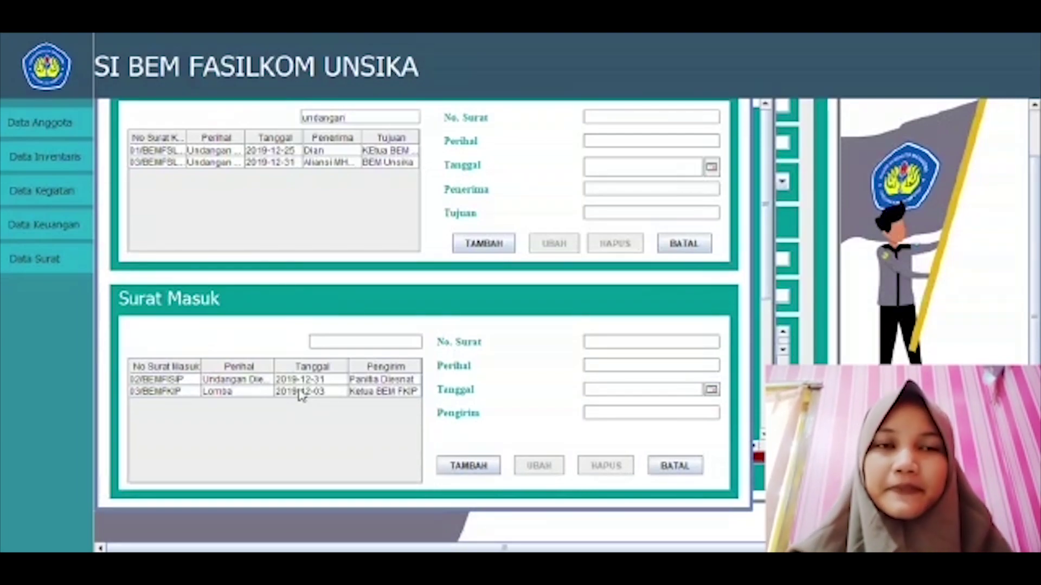
pyautogui.click(301, 393)
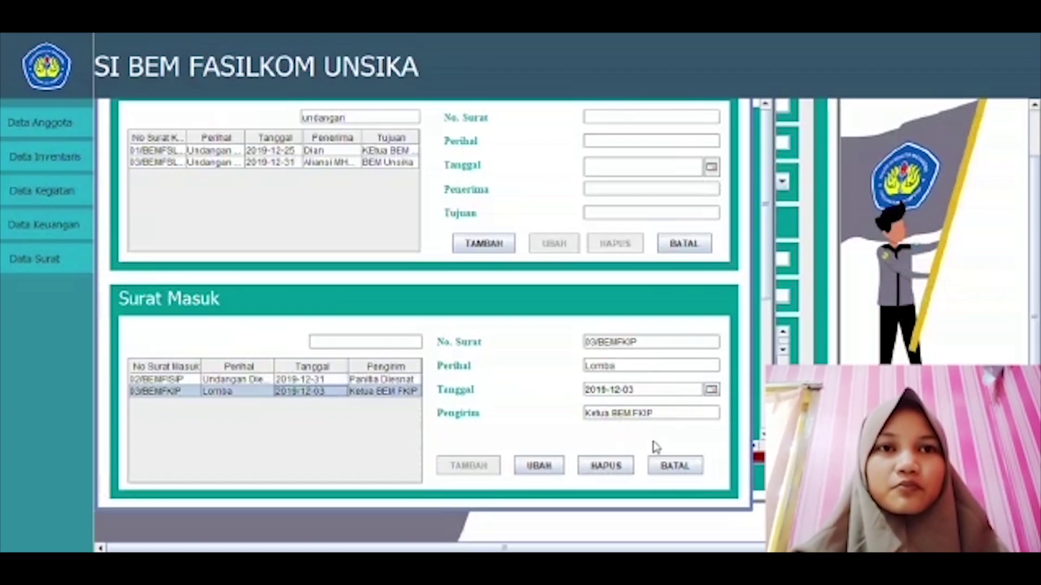
pyautogui.click(672, 466)
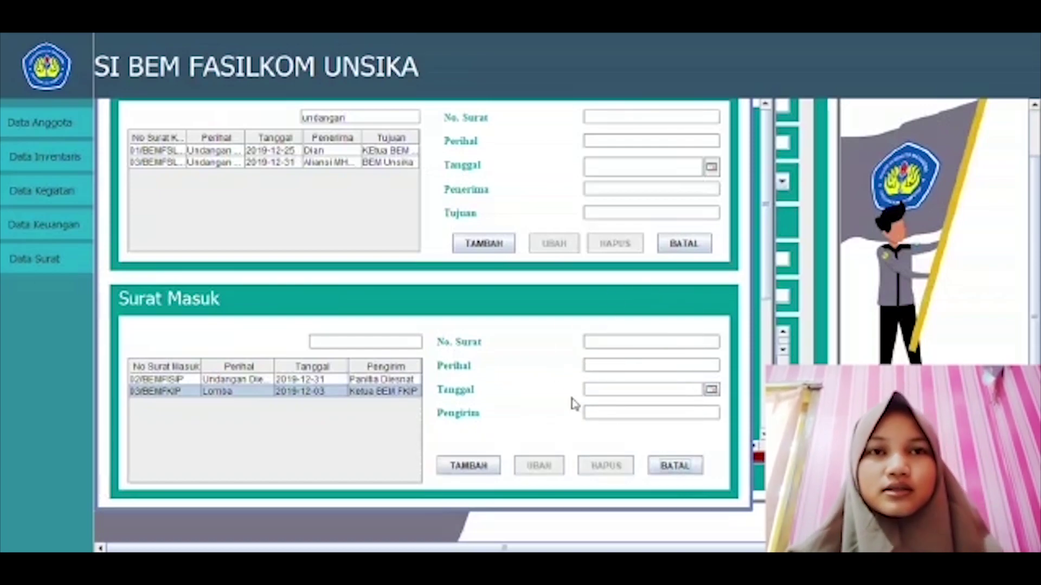
# Step: Search the incoming letters for 'UNDANGAN' to show only 02/BEMFISIP
pyautogui.click(339, 347)
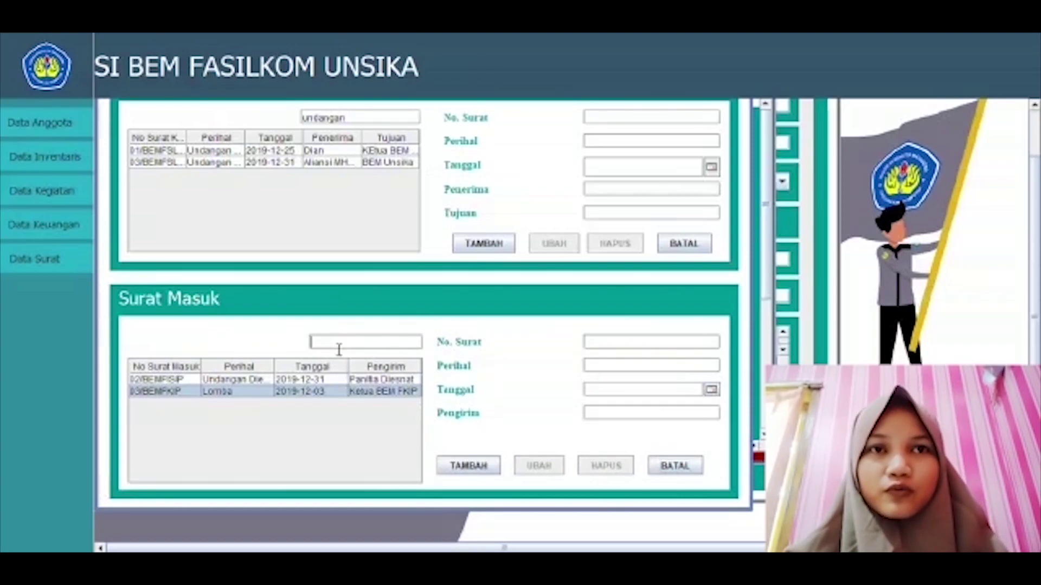
pyautogui.write('UND')
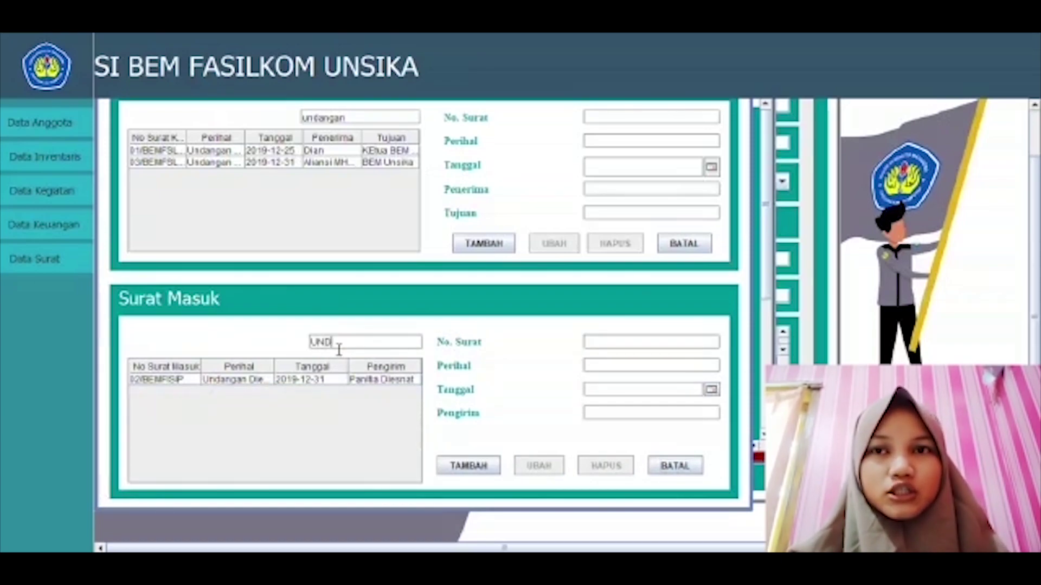
pyautogui.write('ANGAN')
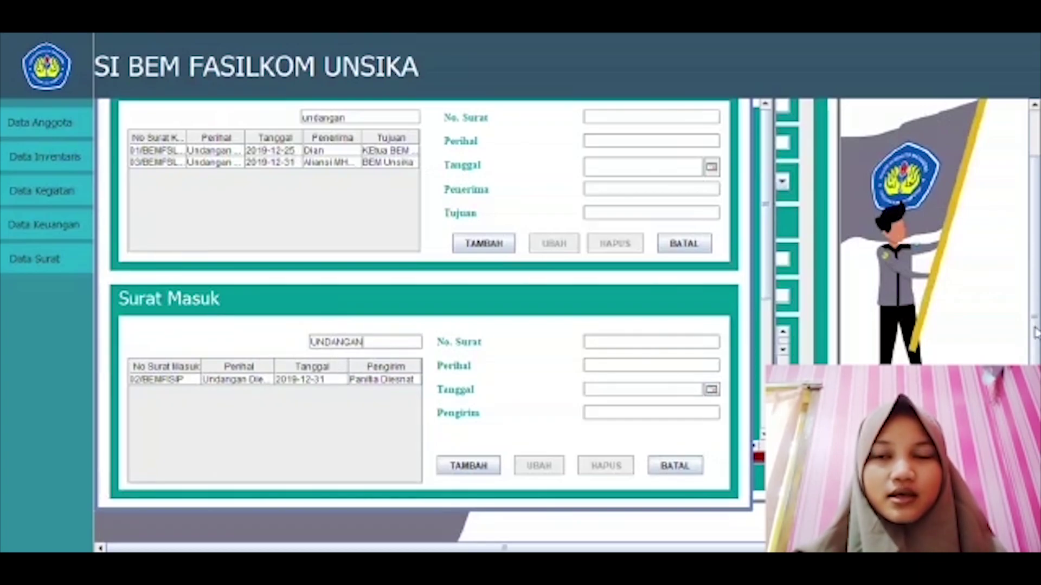
pyautogui.scroll(3, 1035, 331)
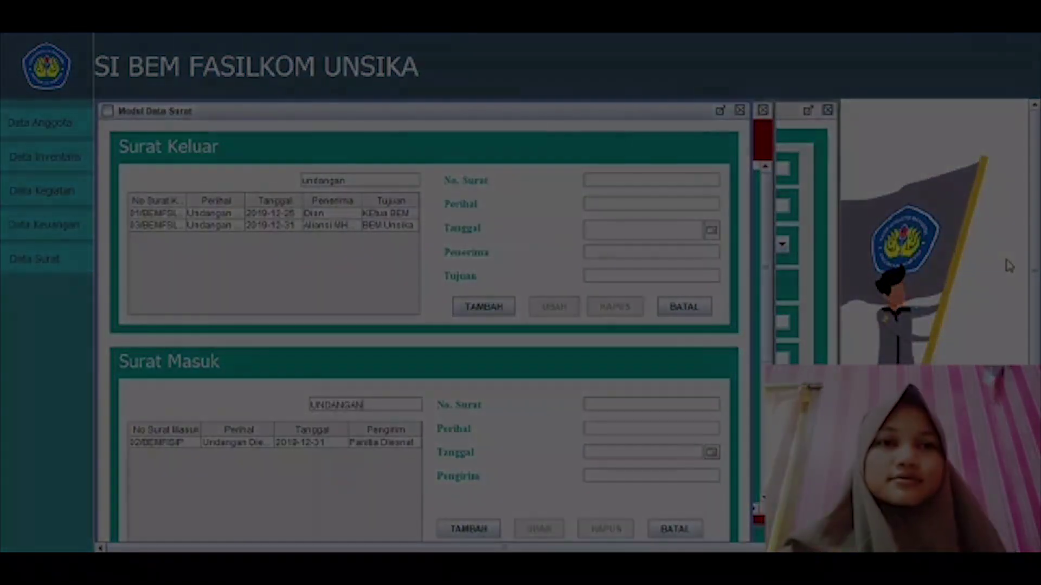